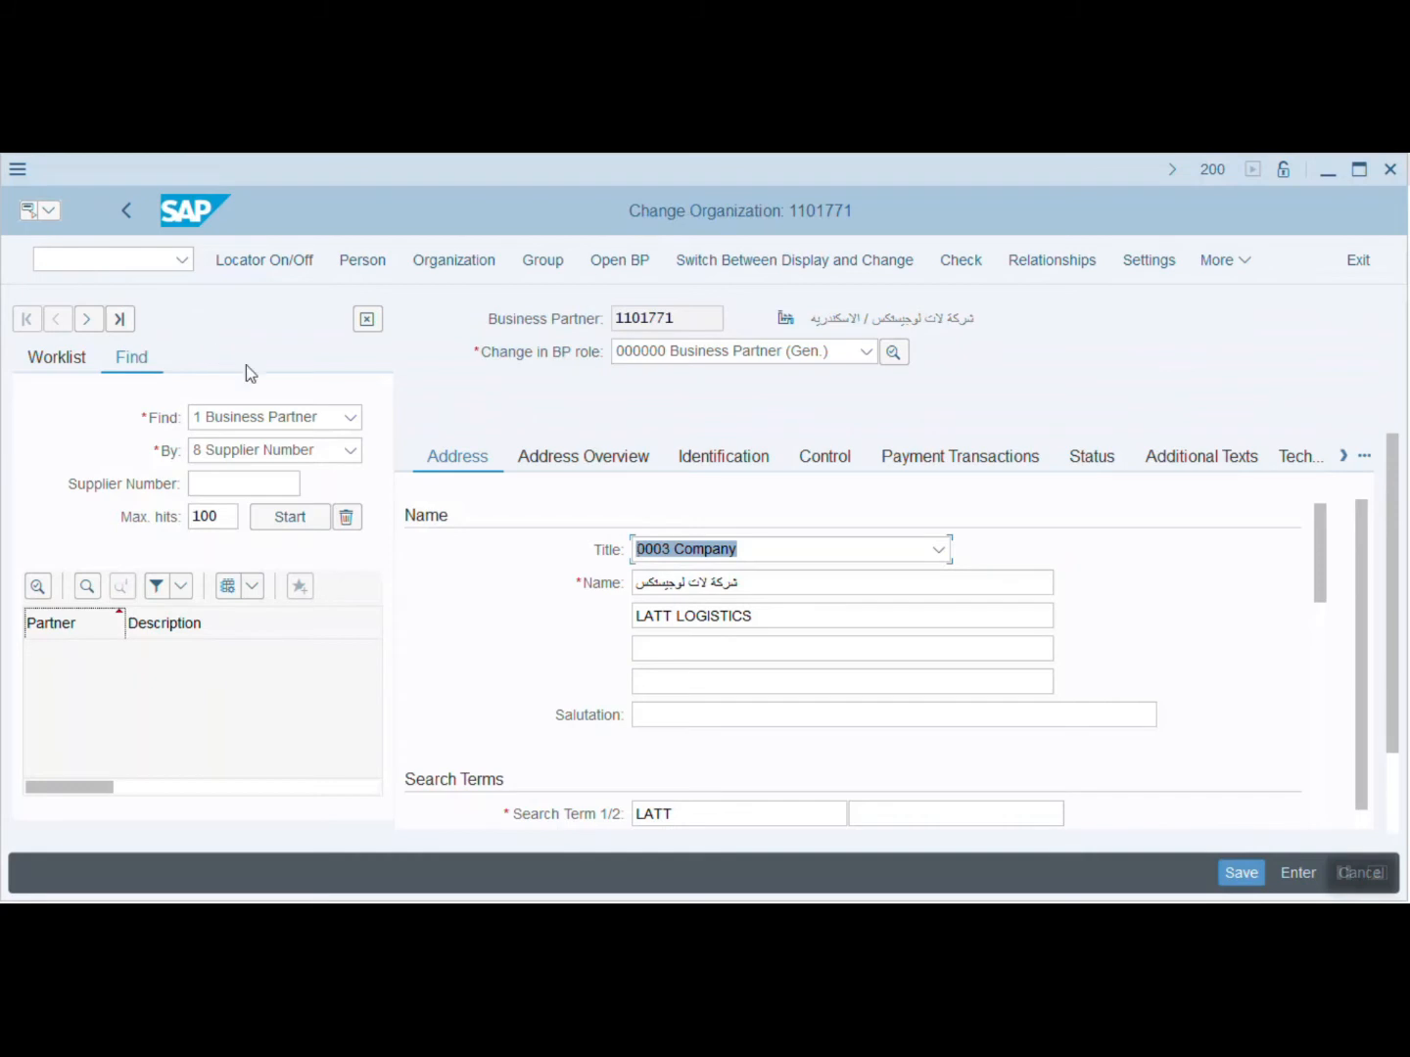
Find the business partner by supplier number 1101770 and open its record.
left_click(251, 484)
left_click(254, 518)
left_click(258, 516)
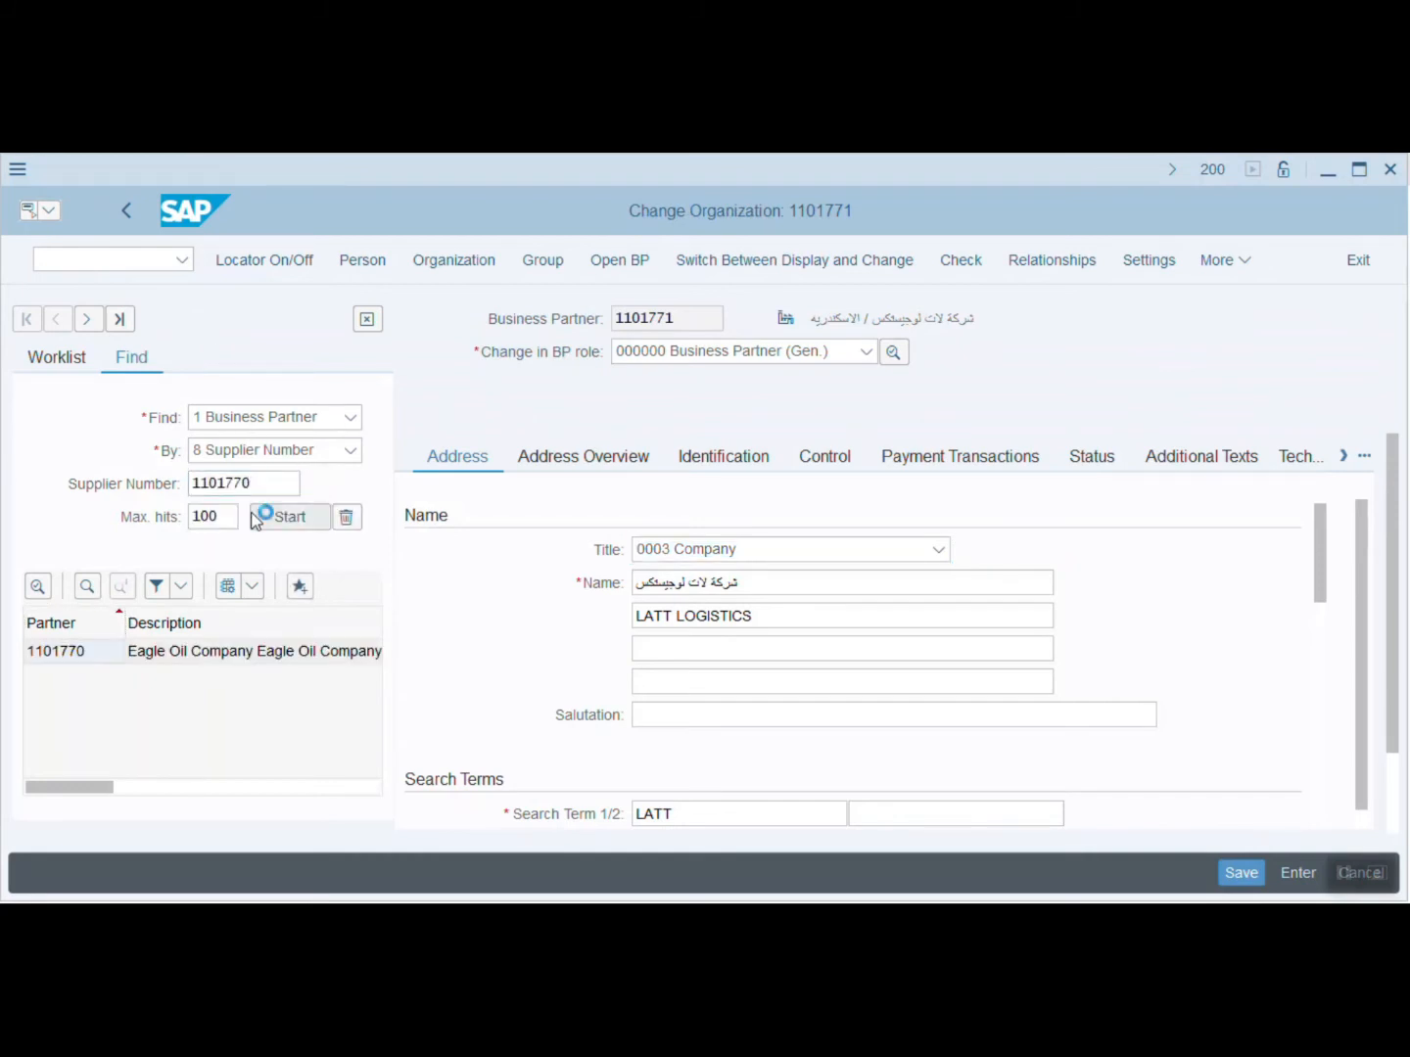
double_click(244, 655)
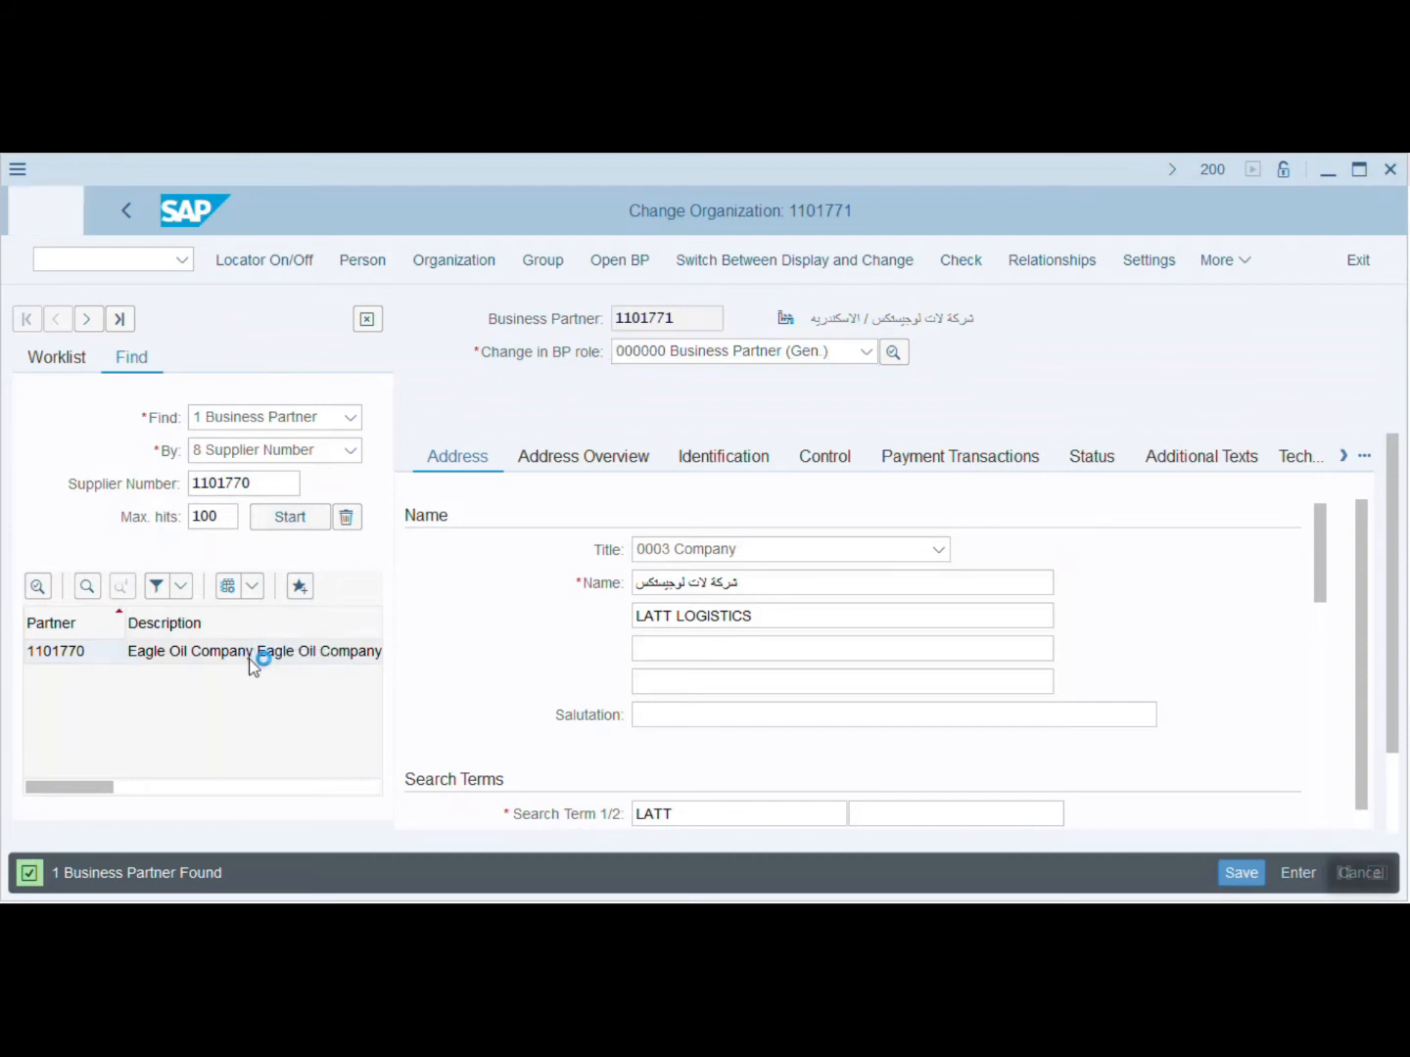
Switch the partner to the role FLVN01 Vendor (defined) and open its purchasing data.
left_click(865, 352)
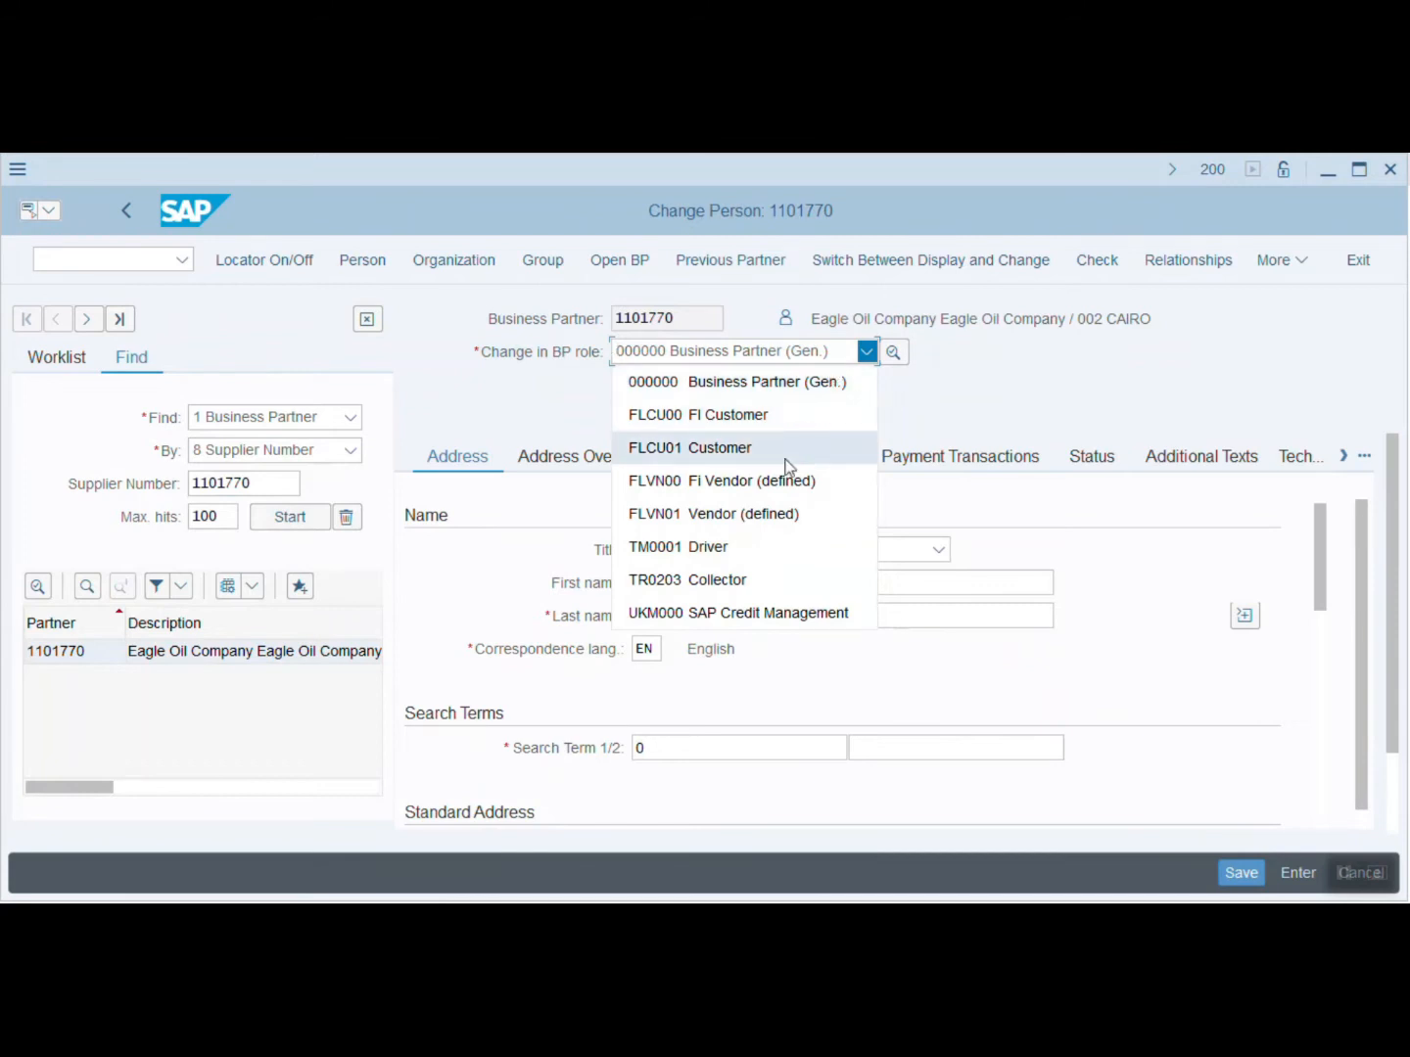
left_click(757, 511)
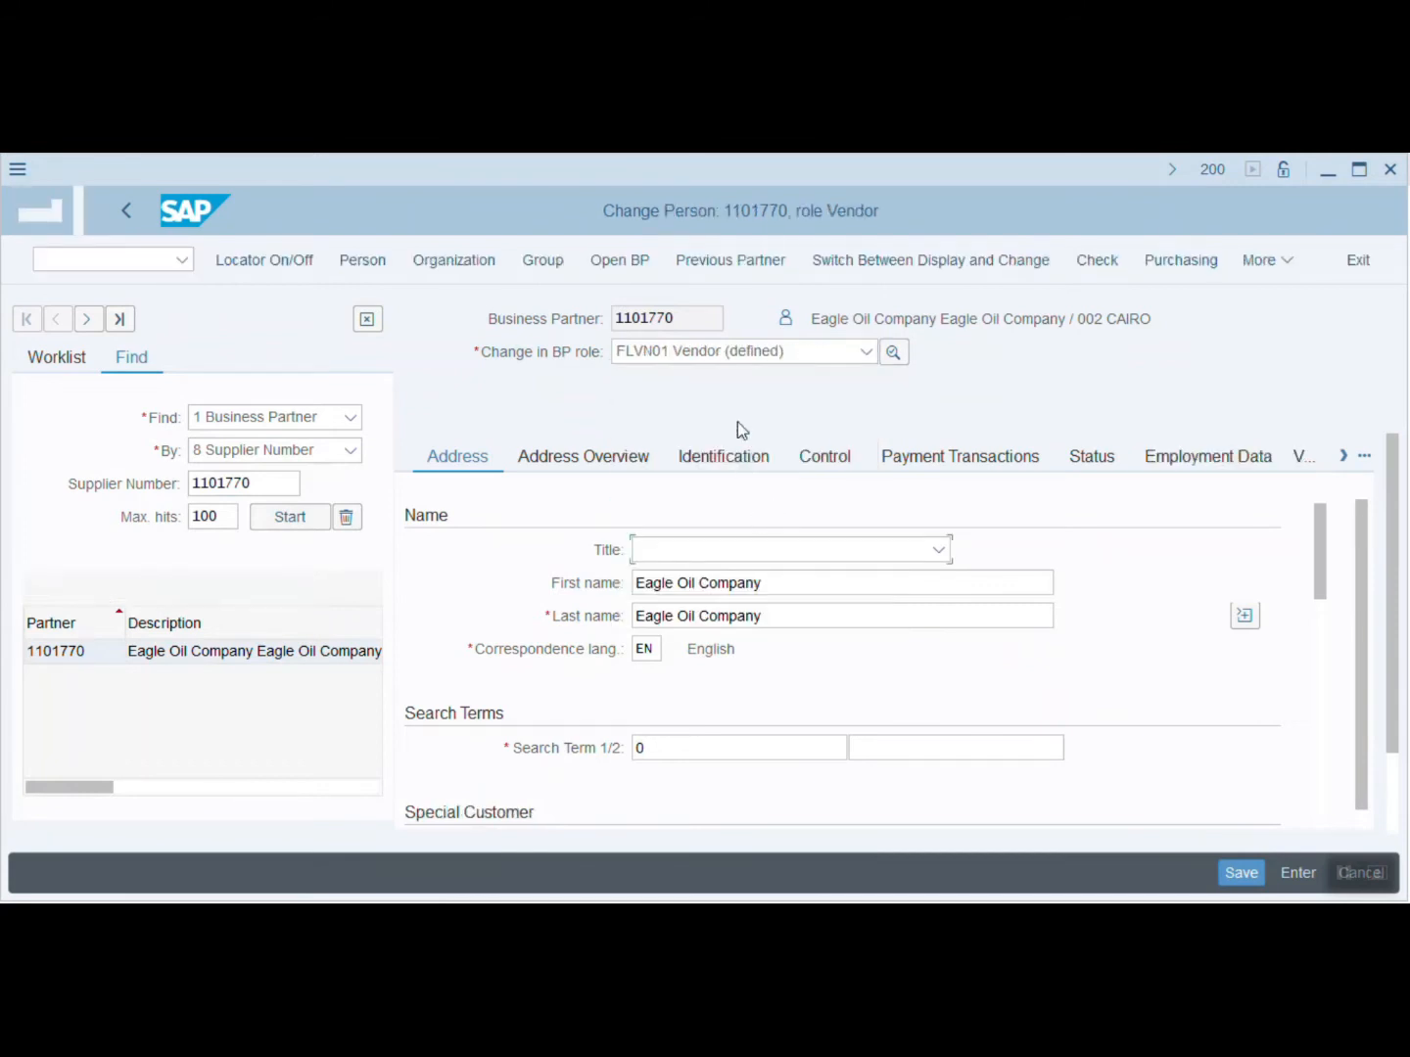
left_click(1176, 263)
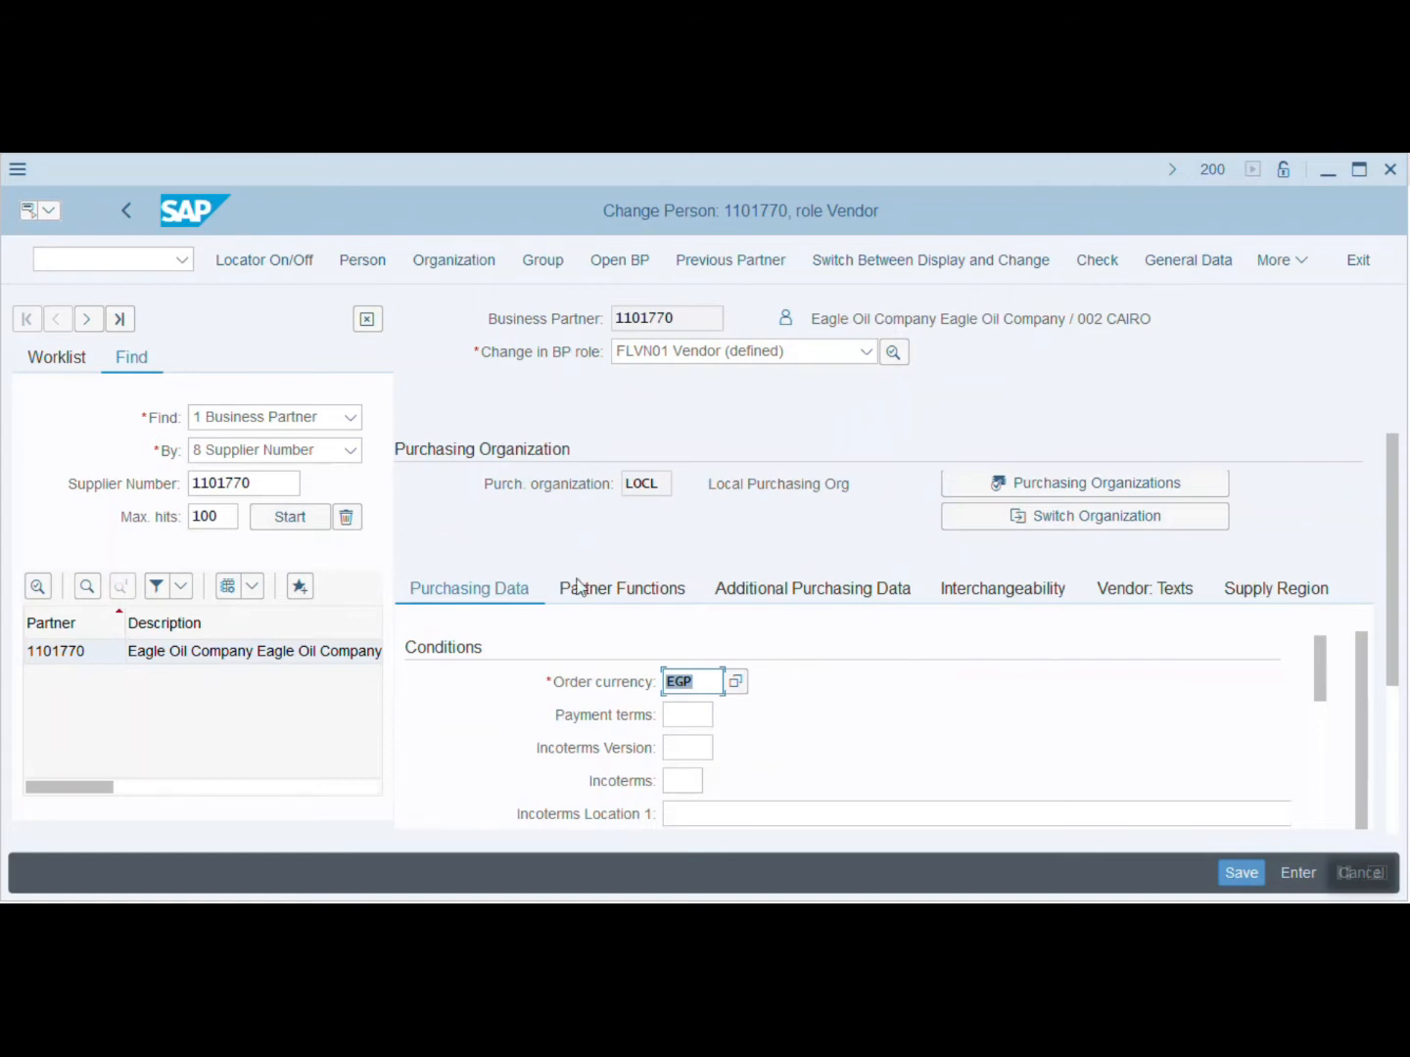
Set the vendor's payment terms to 0001 in the purchasing conditions.
left_click(691, 721)
type("0001")
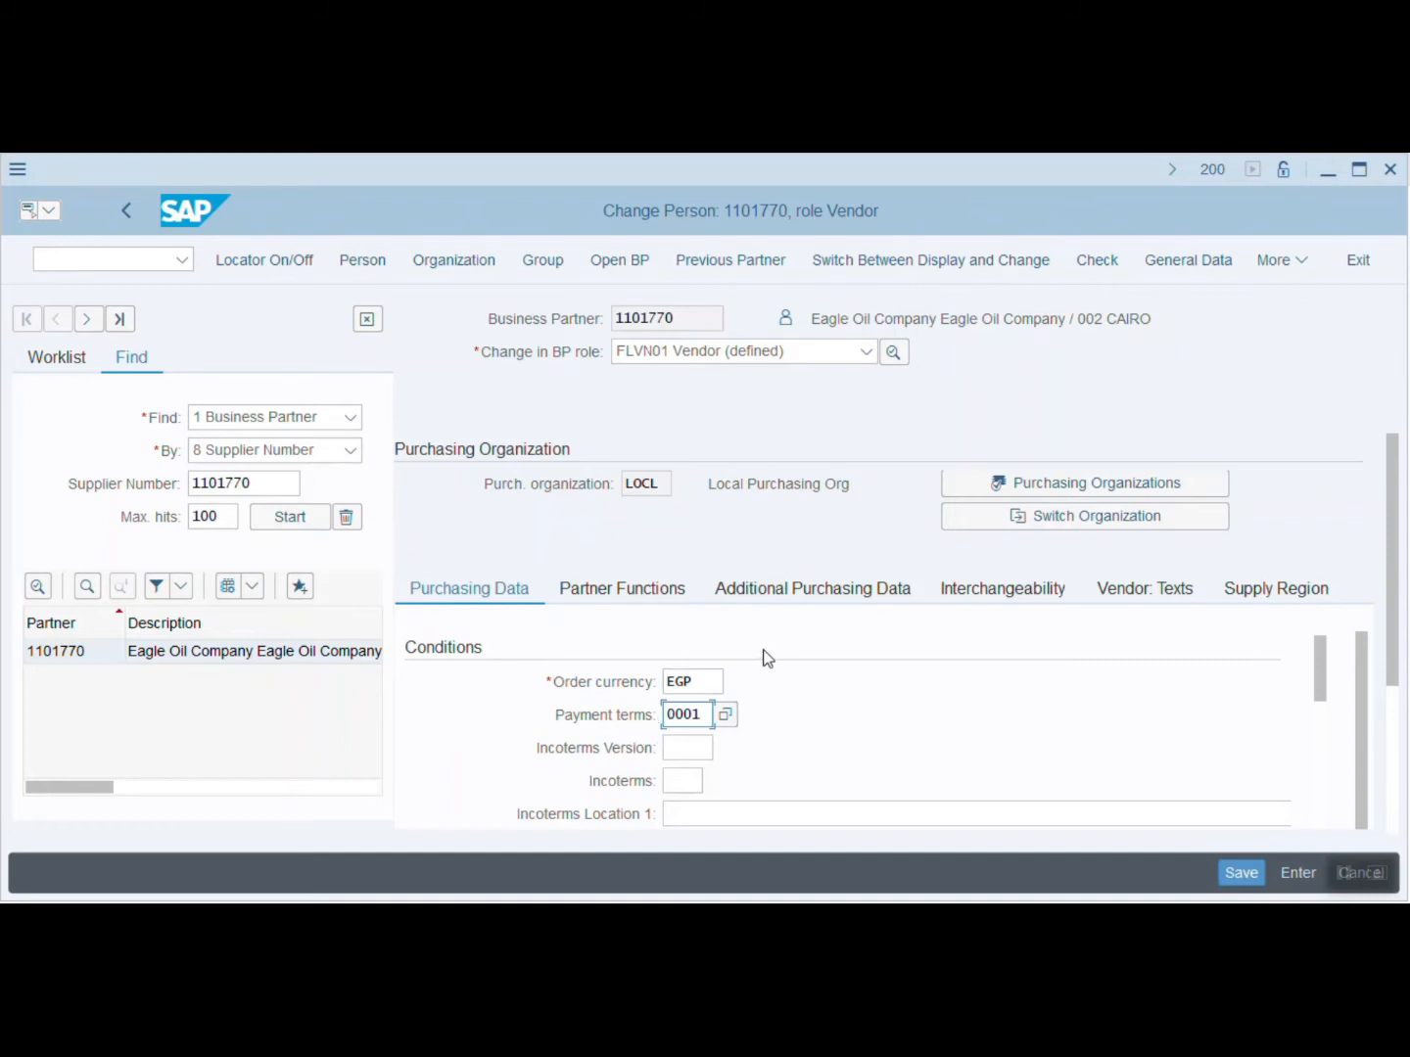
left_click(697, 744)
Enable GR-based invoice verification in the control data of the vendor's purchasing data.
key("Tab")
key("Tab")
key("Tab")
key("Tab")
key("Tab")
key("Tab")
key("Tab")
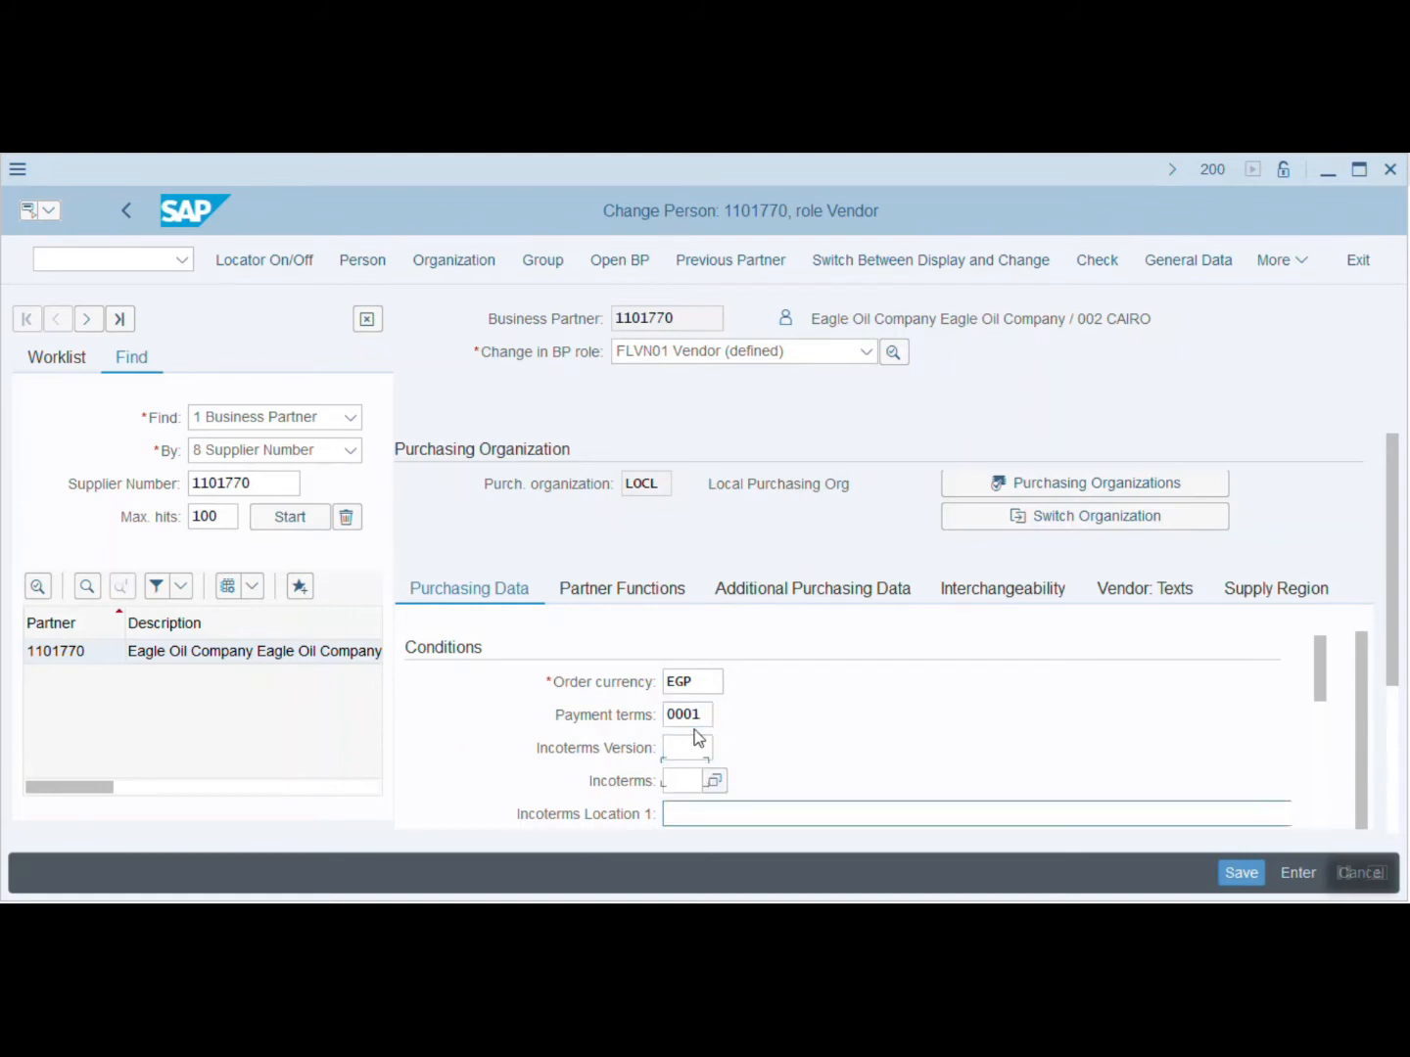
key("Tab")
key("Tab")
key("Tab")
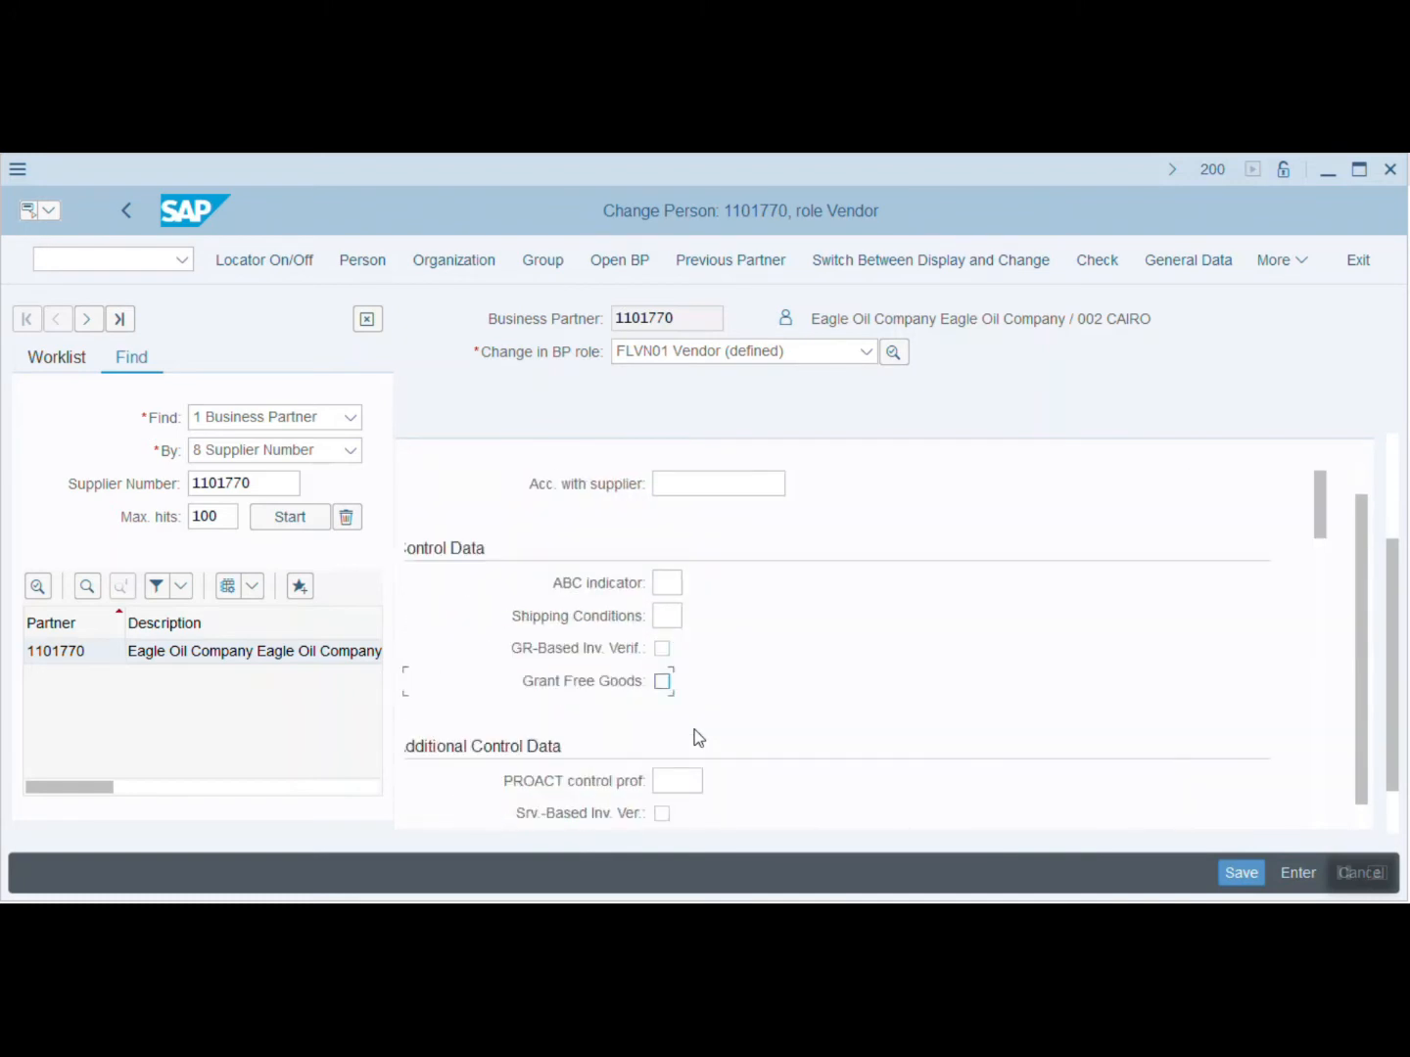
left_click(663, 647)
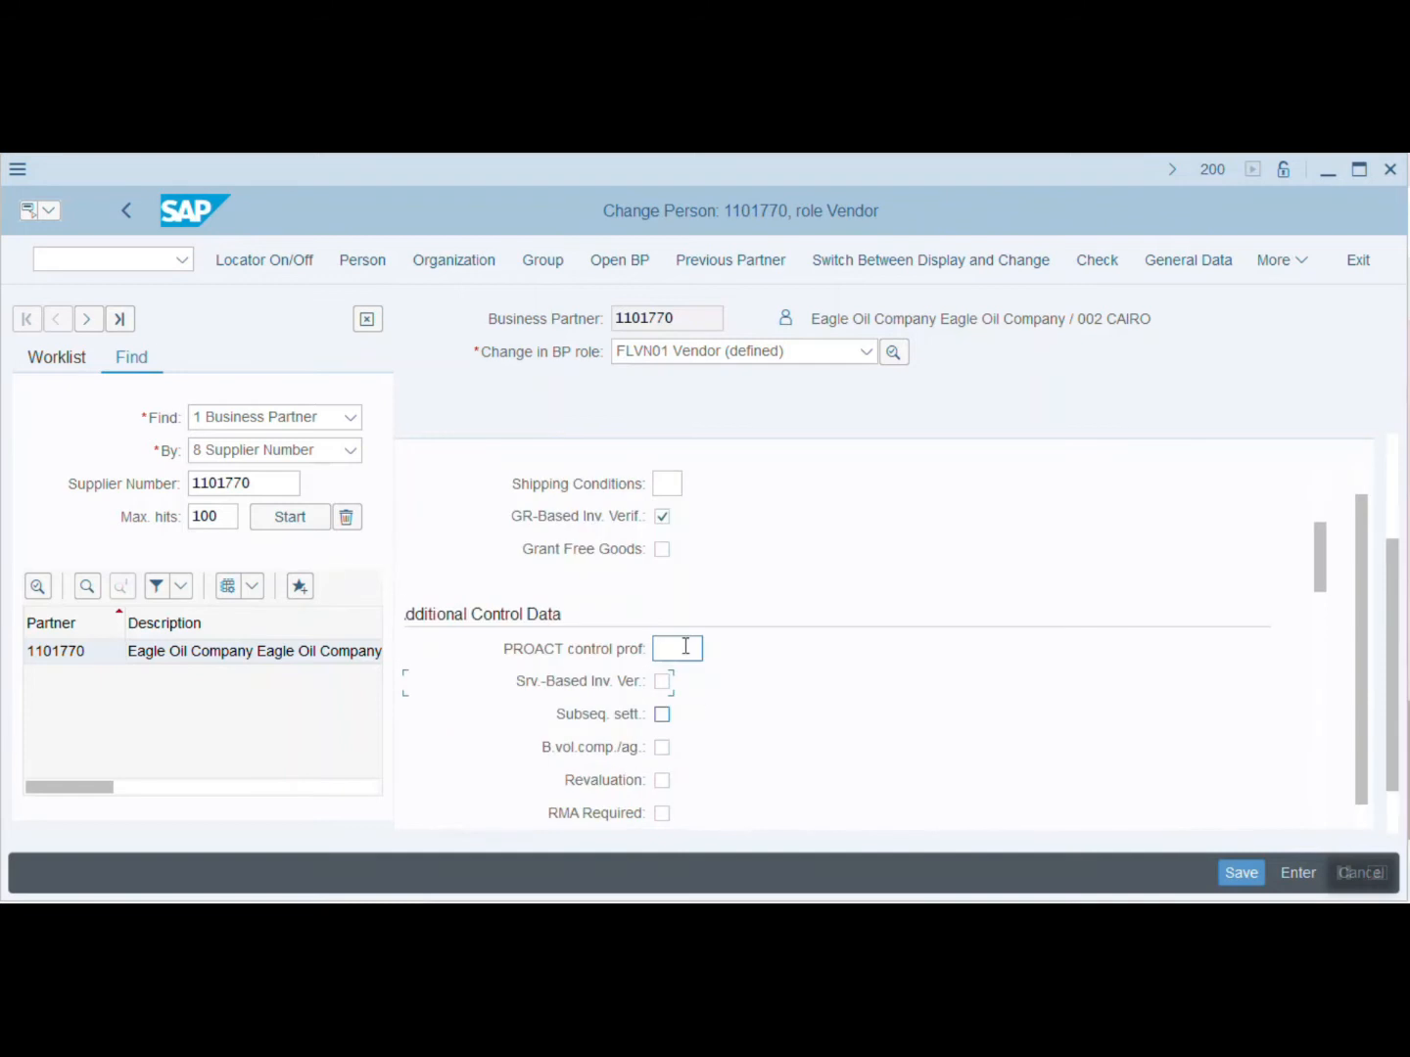
Enable automatic GR settlement for returns (Aut. GRSet Ret) in the vendor's additional control data.
key("Tab")
key("Tab")
key("Tab")
key("Tab")
key("Tab")
key("Tab")
key("Tab")
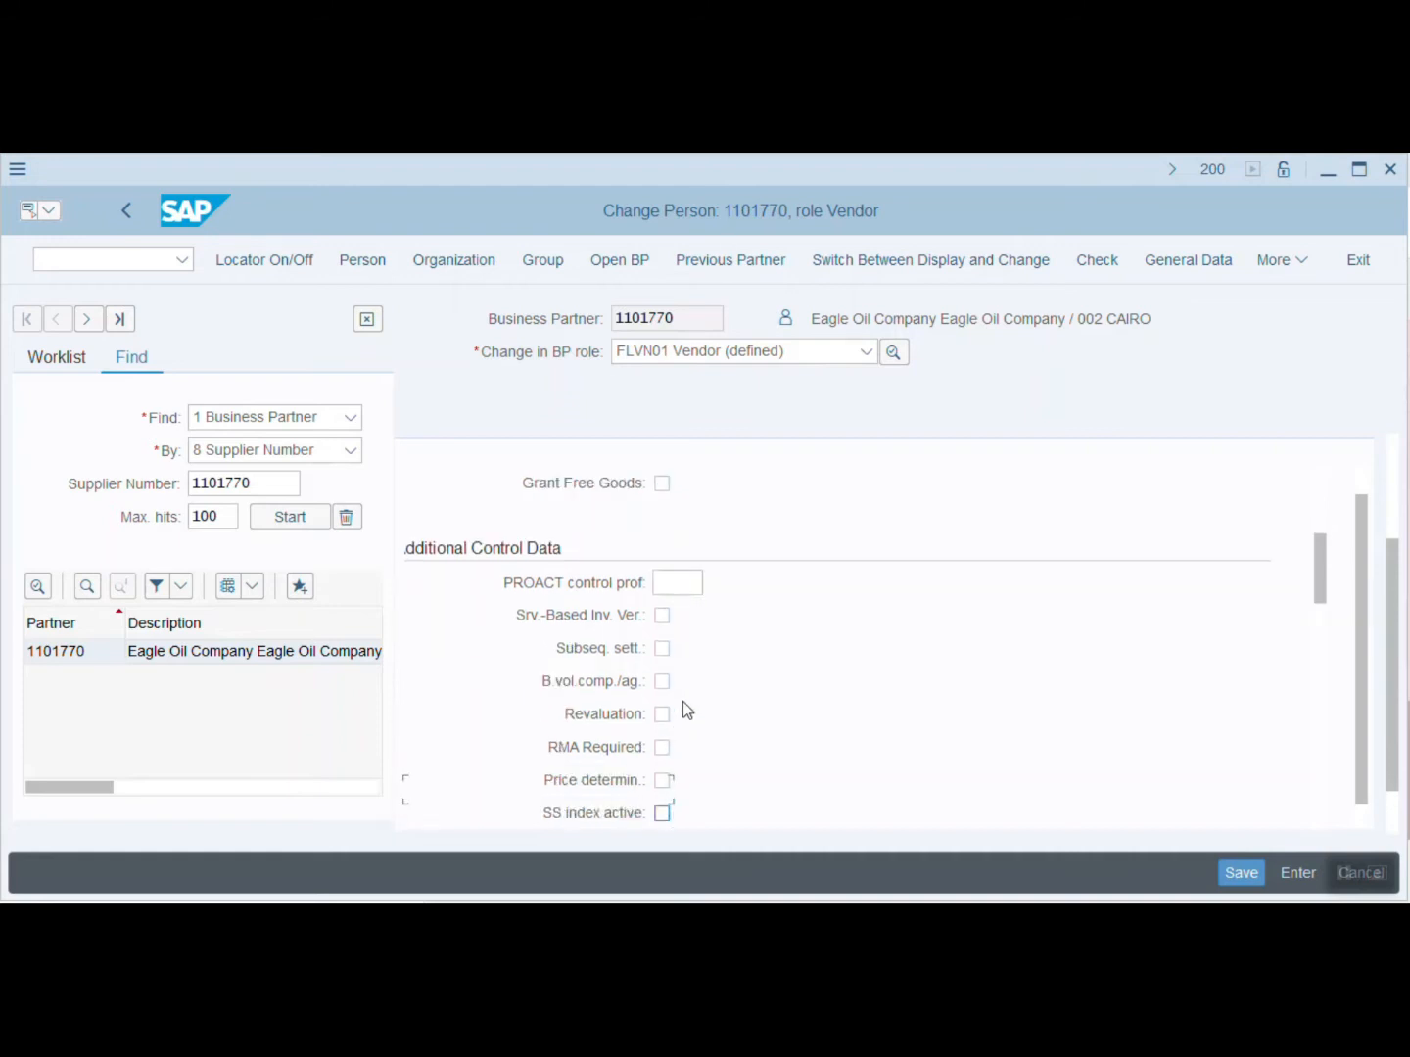
key("Tab")
key("Tab")
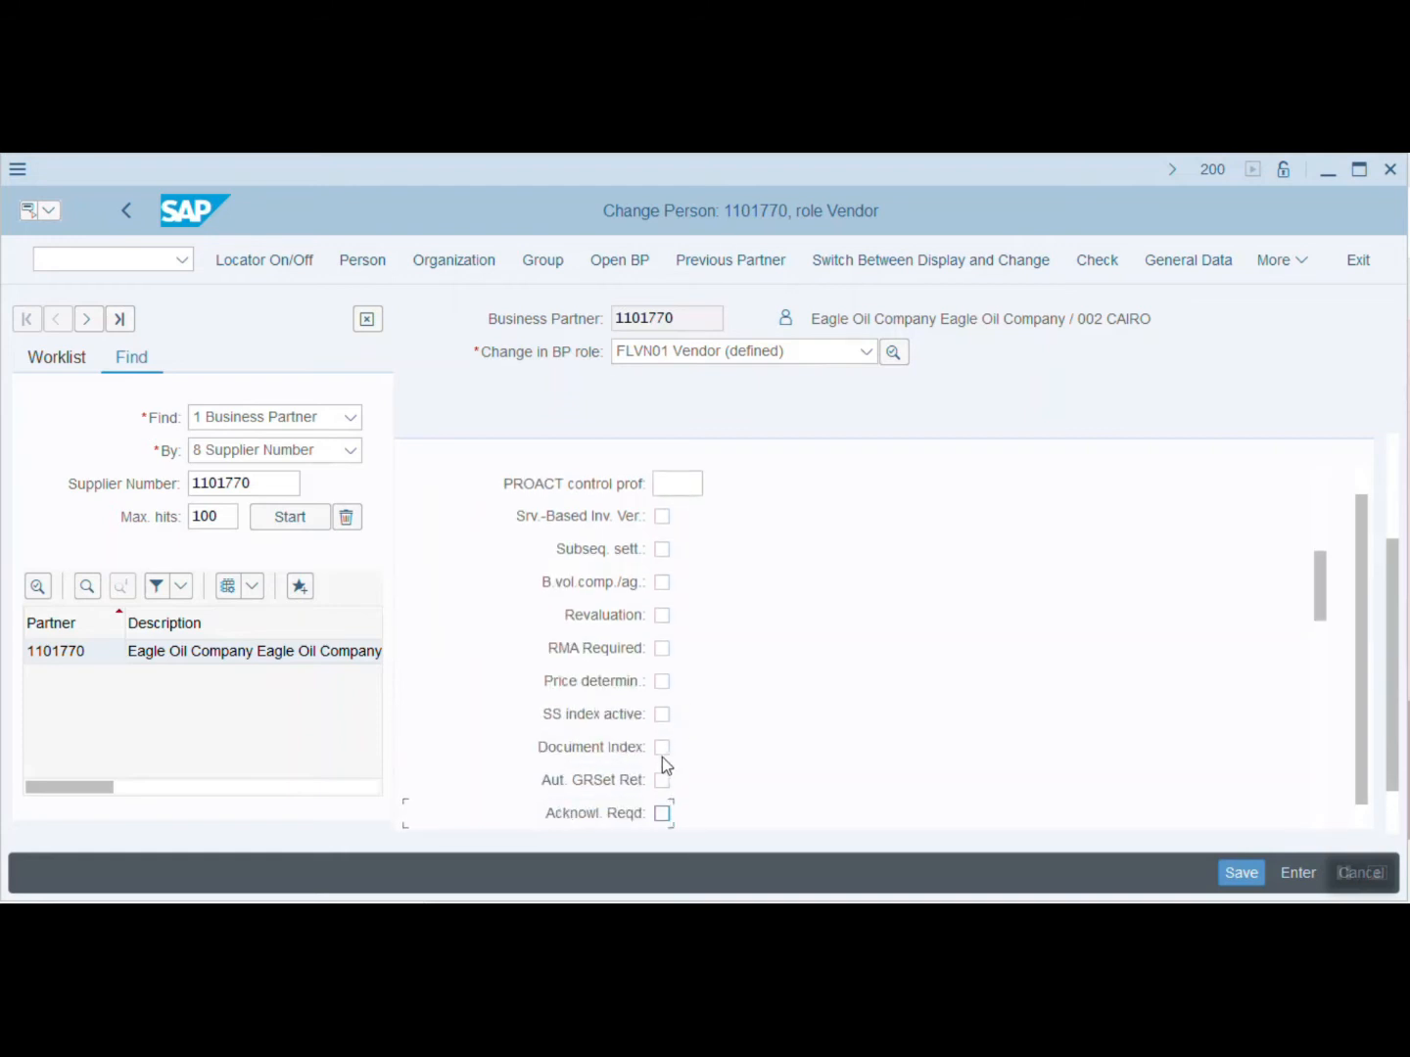
left_click(666, 783)
Enable AutoEvalGRSetmt Del. in the vendor's additional purchasing data and save the business partner.
scroll(700, 770, "down", 2)
key("Tab")
key("Tab")
key("Tab")
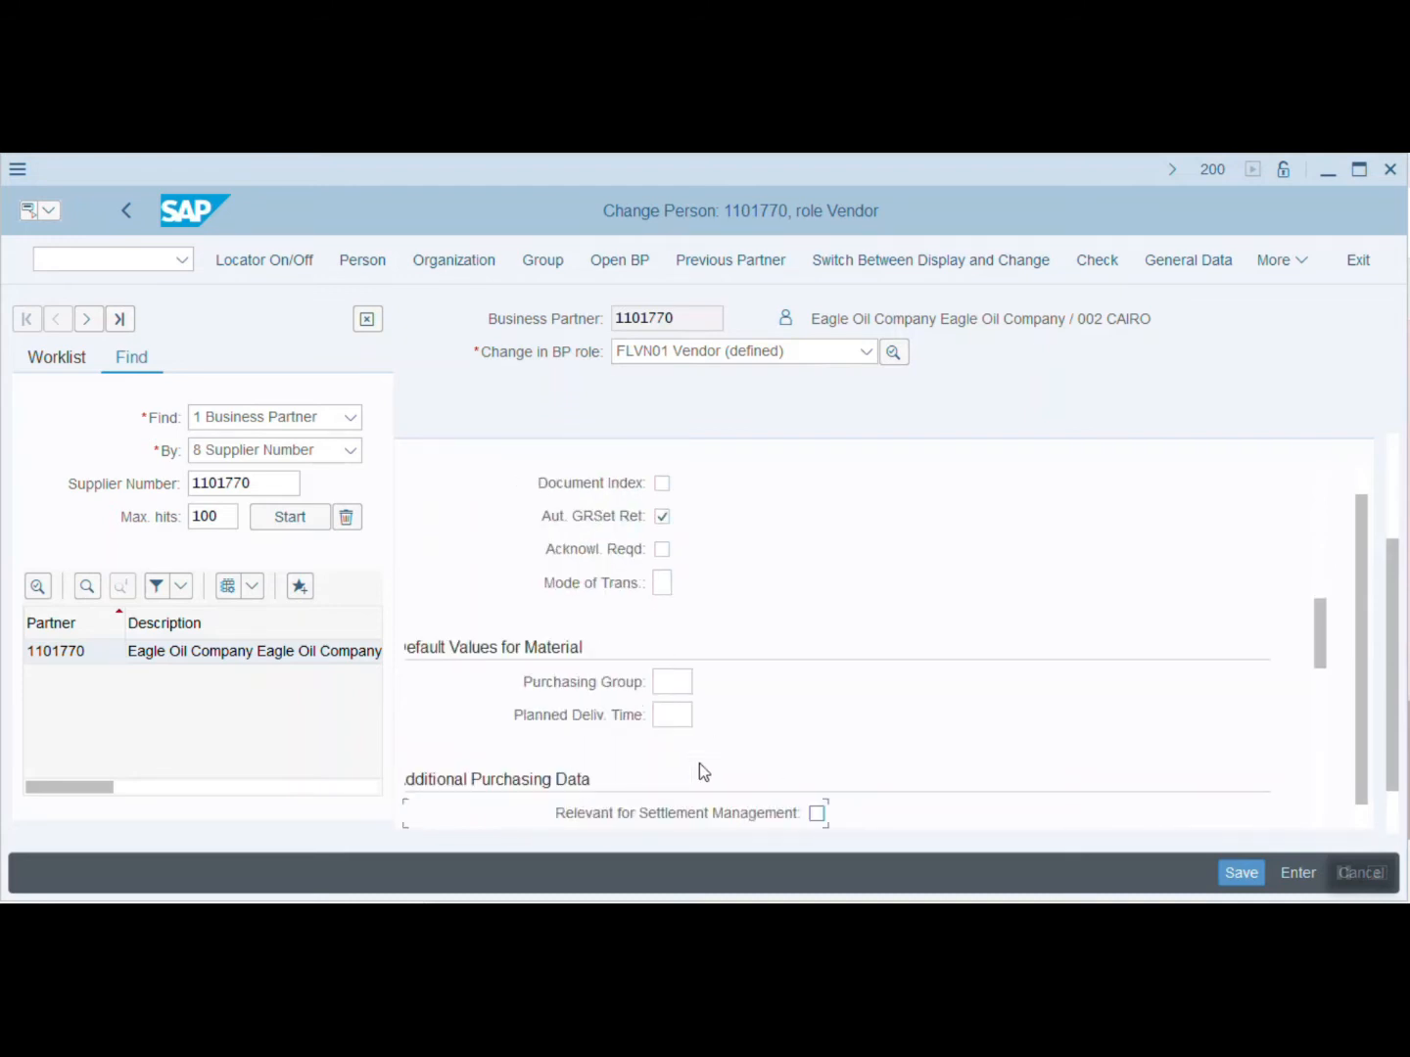
key("Tab")
key("Tab")
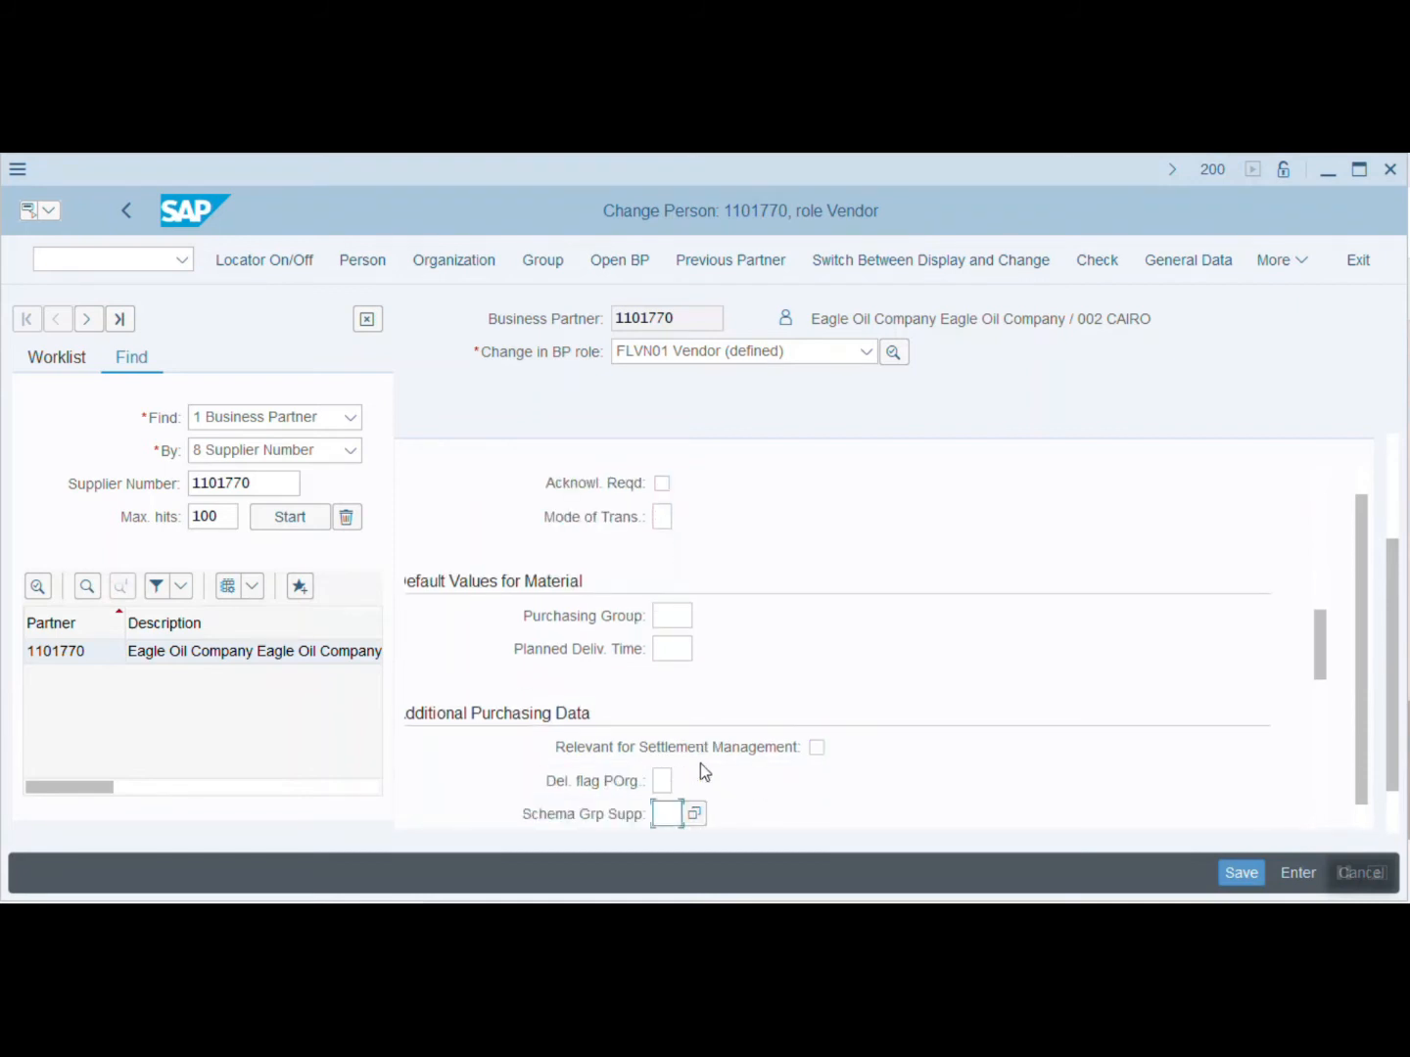
key("Tab")
key("Tab")
key("Tab")
key("Tab")
key("Tab")
key("Tab")
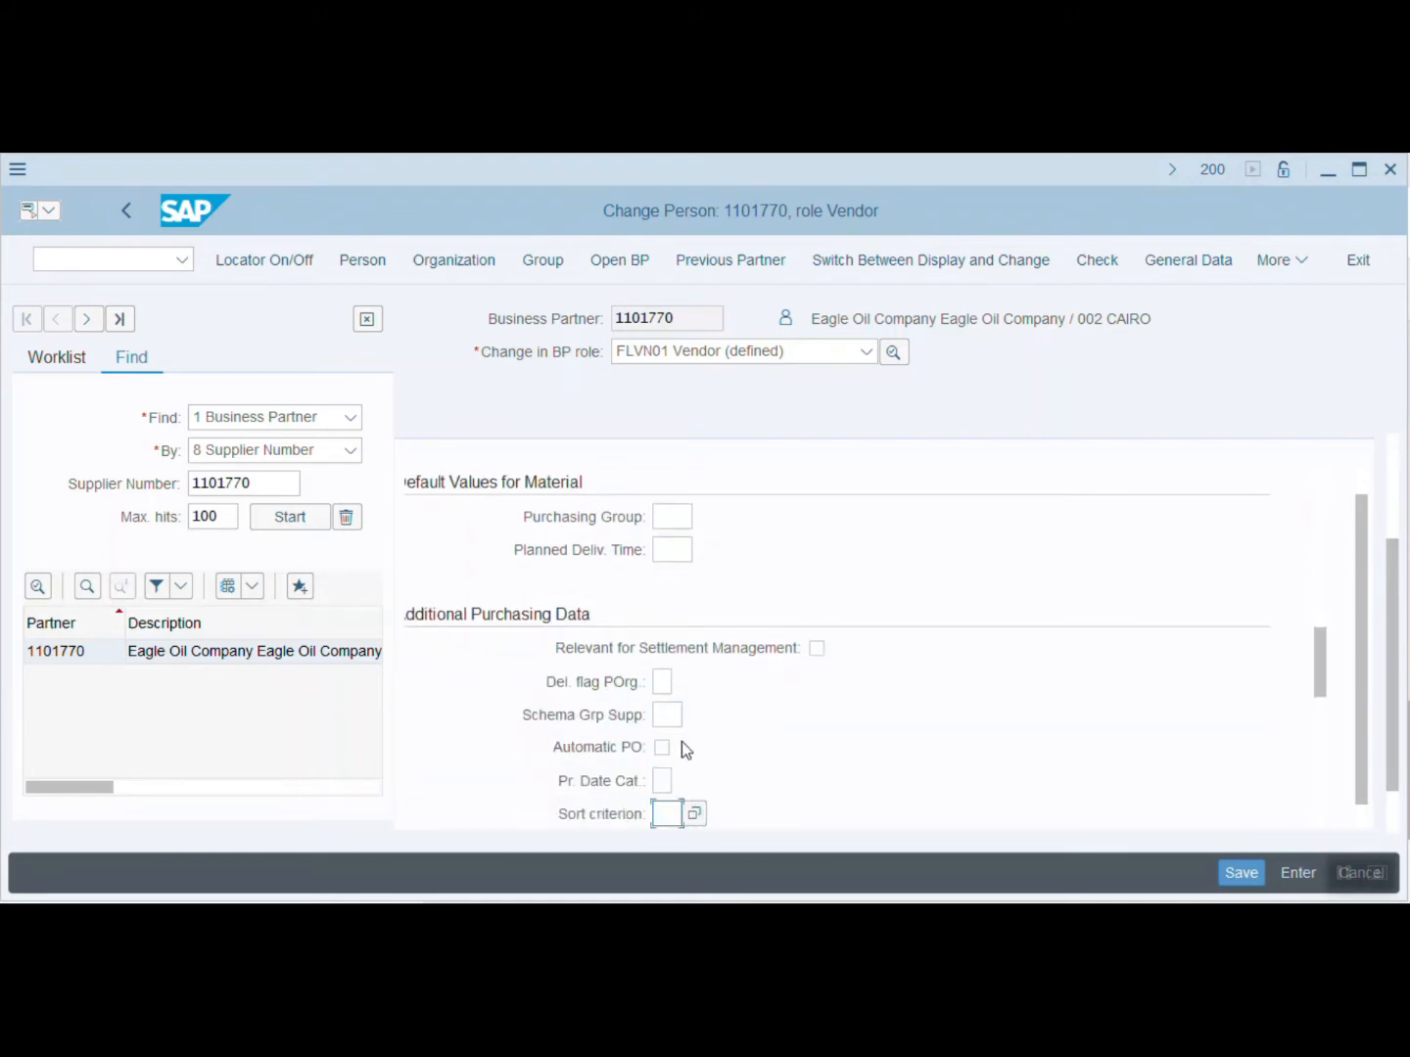
key("Tab")
key("Tab")
key("Tab")
key("Tab")
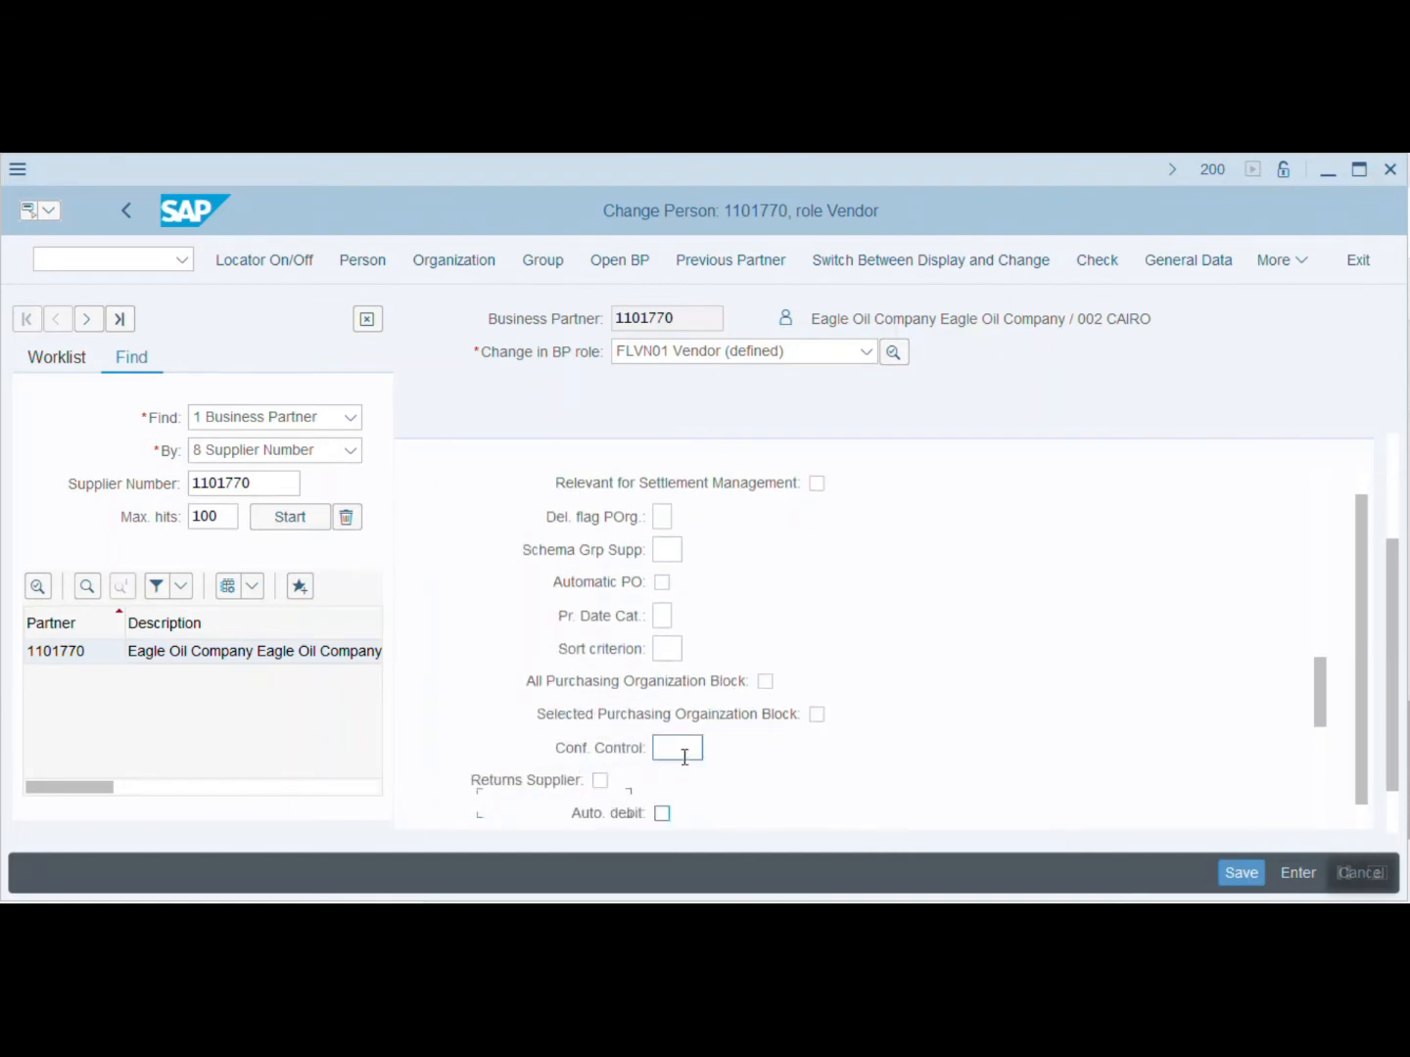
key("Tab")
key("Tab")
key("Tab")
key("Tab")
key("Tab")
key("Tab")
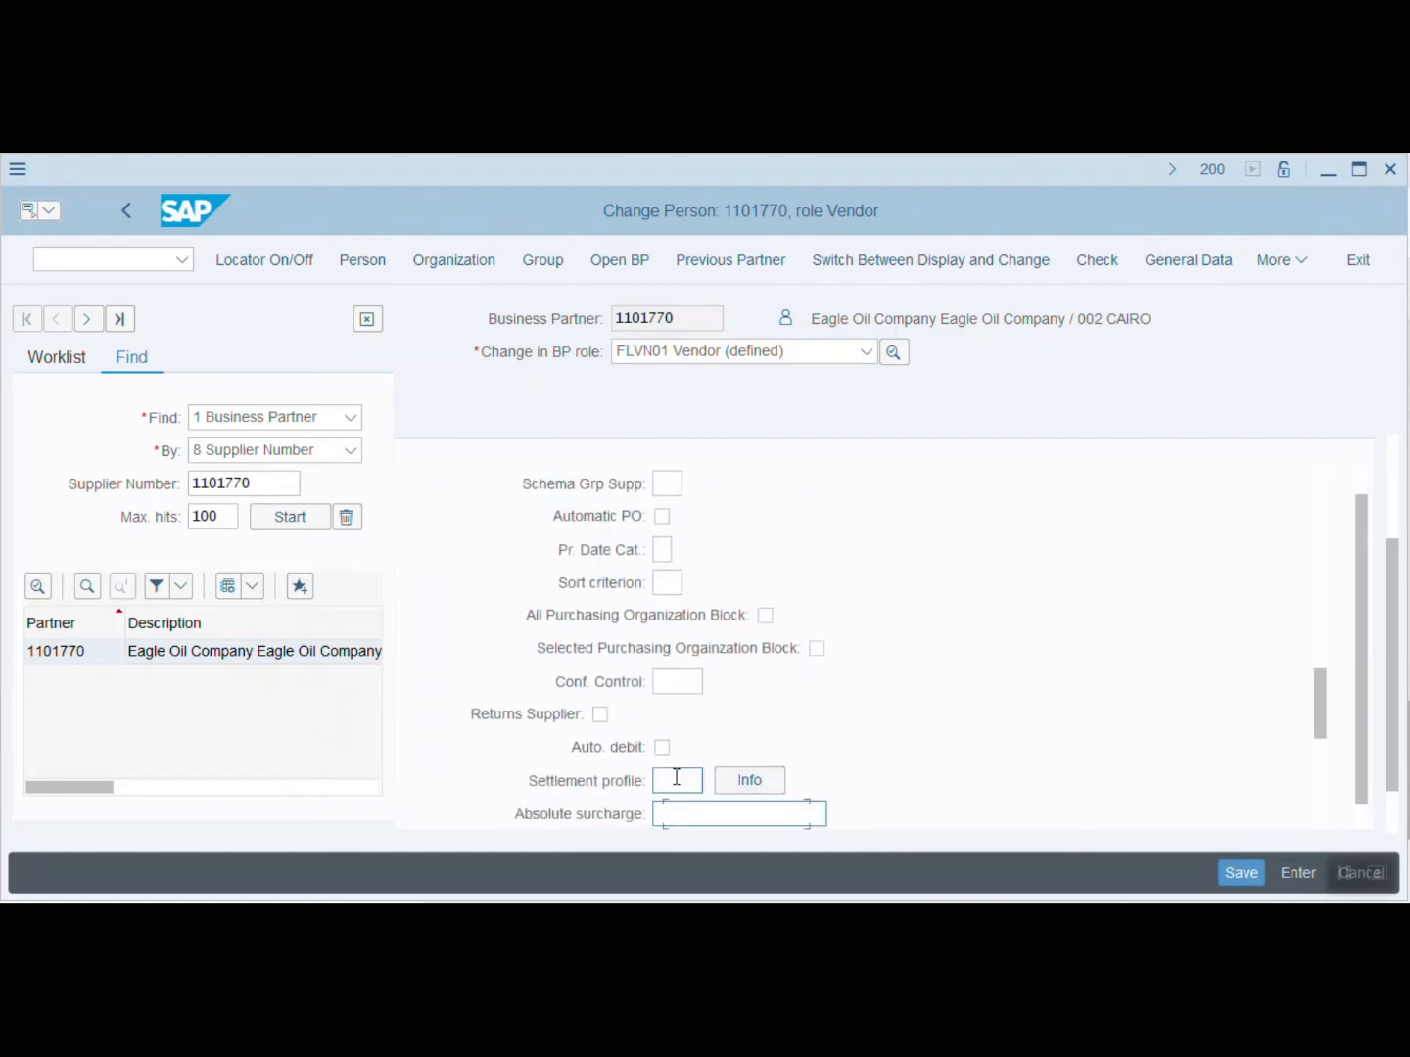
left_click(662, 780)
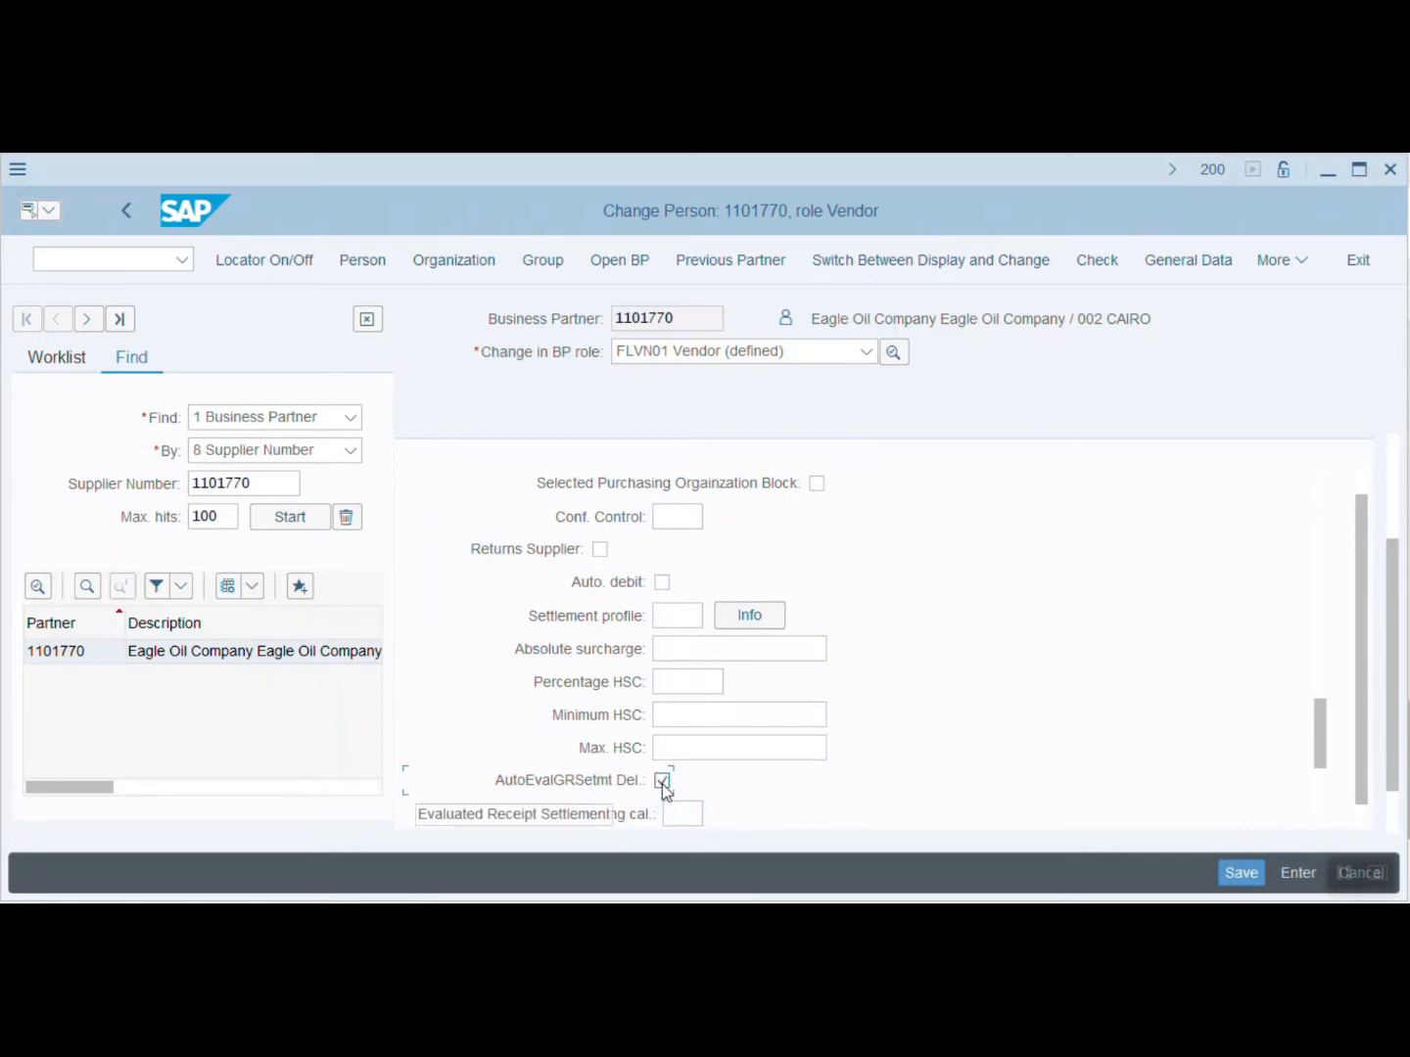
left_click(1236, 868)
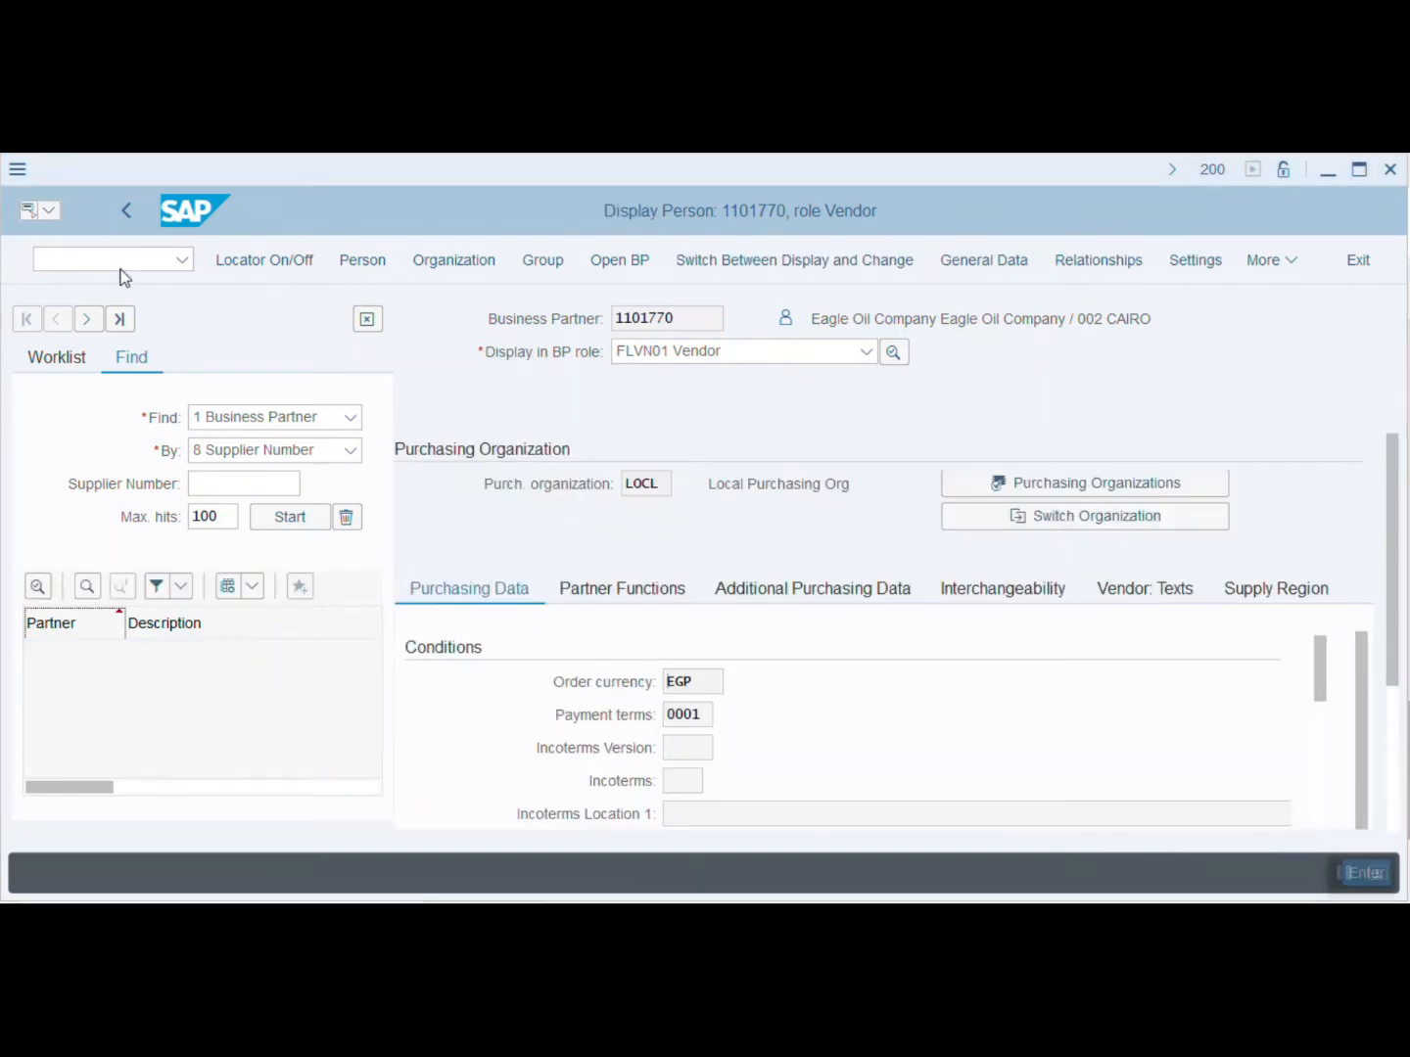
Run transaction ME12 and open the purchasing organization data of the info record for vendor 1101770, material 1100036, organization LOCL, plant 1000.
left_click(115, 261)
type("/n me12")
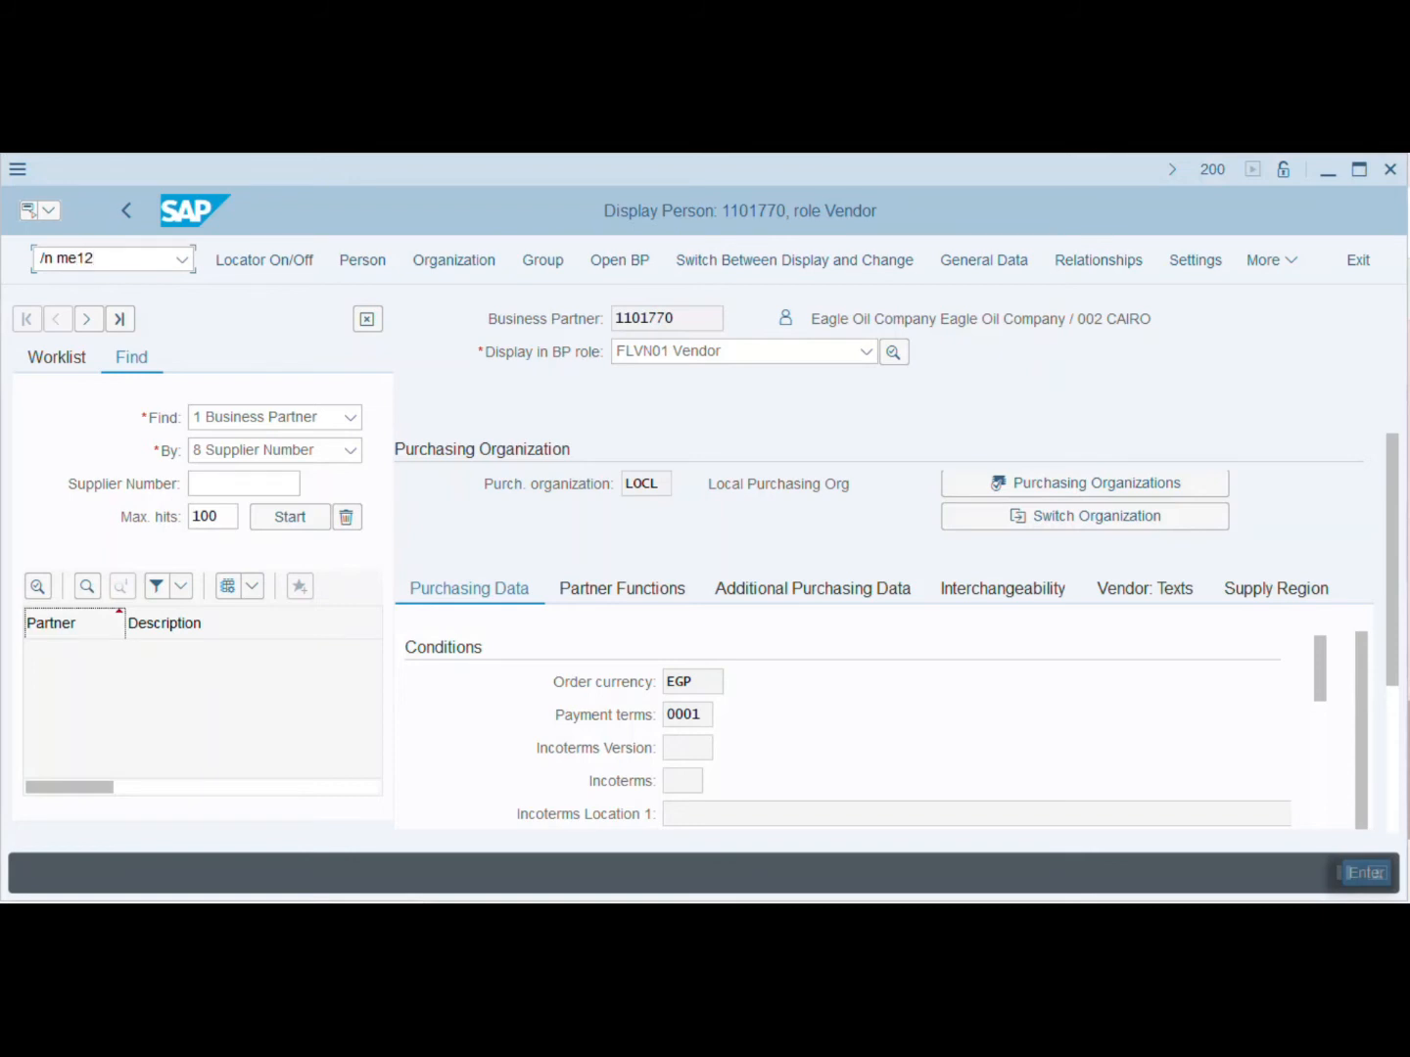
key("Return")
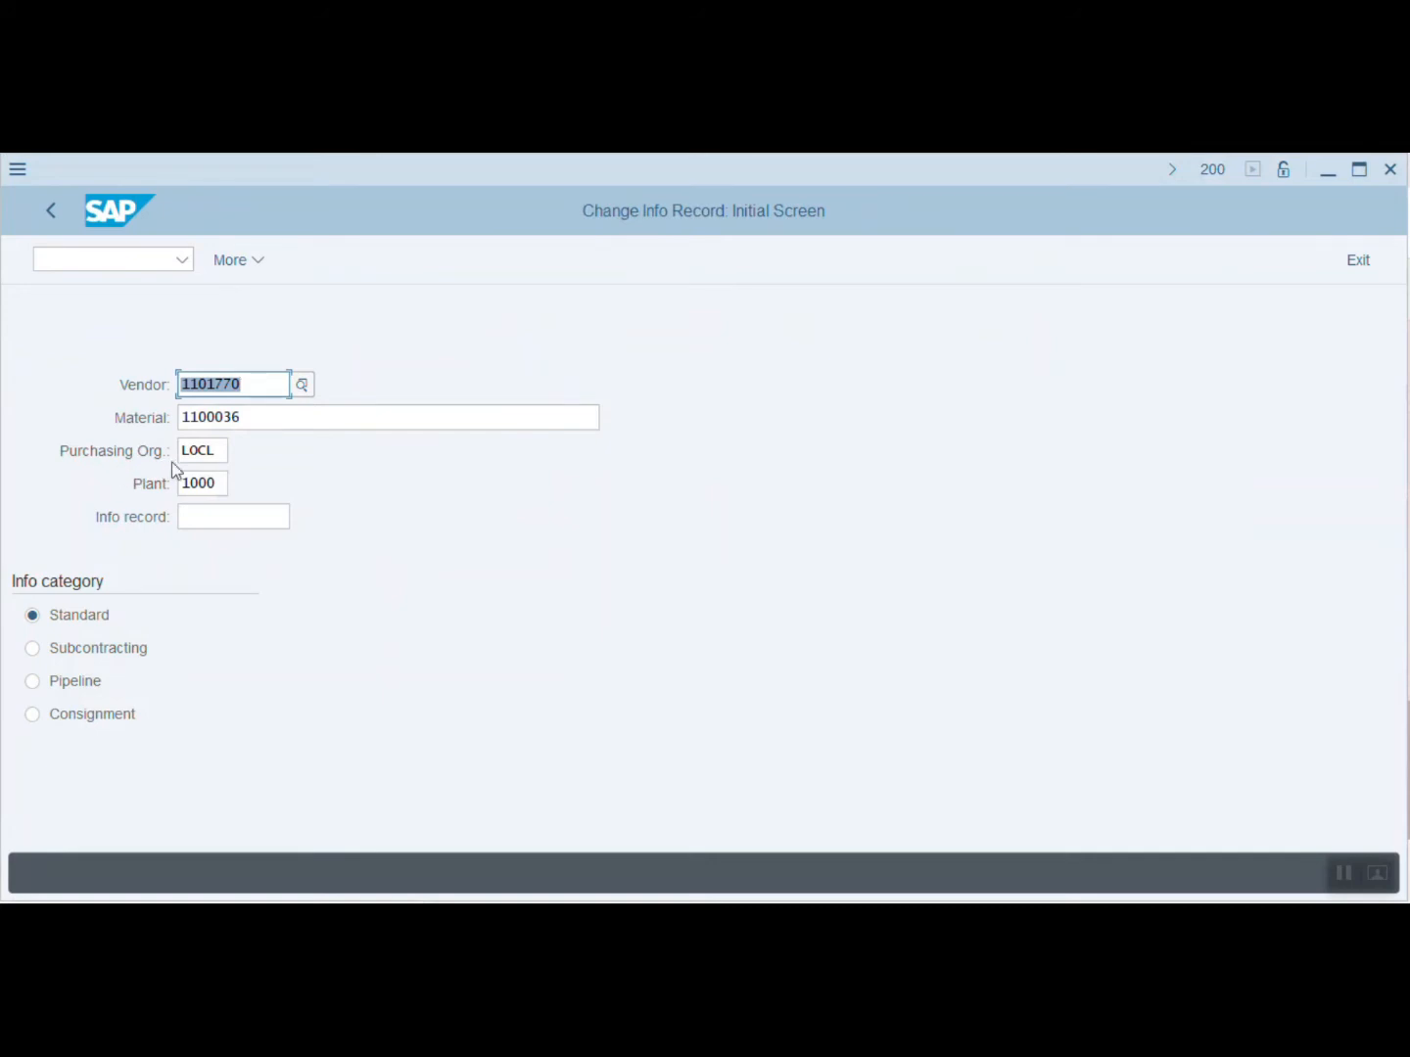
key("Return")
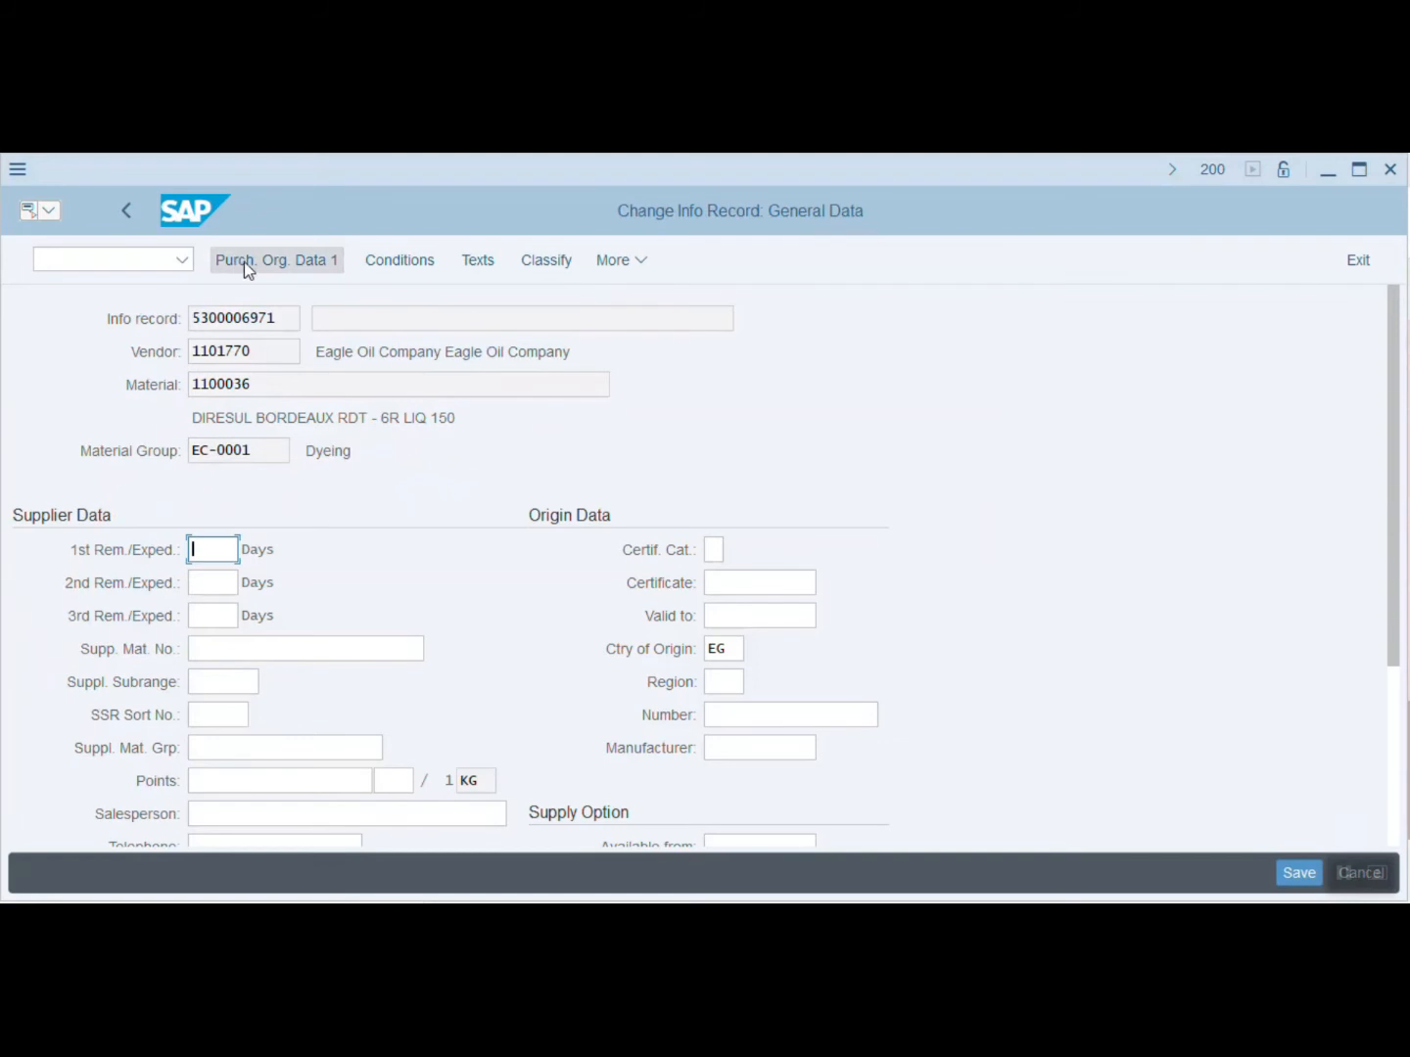
left_click(284, 263)
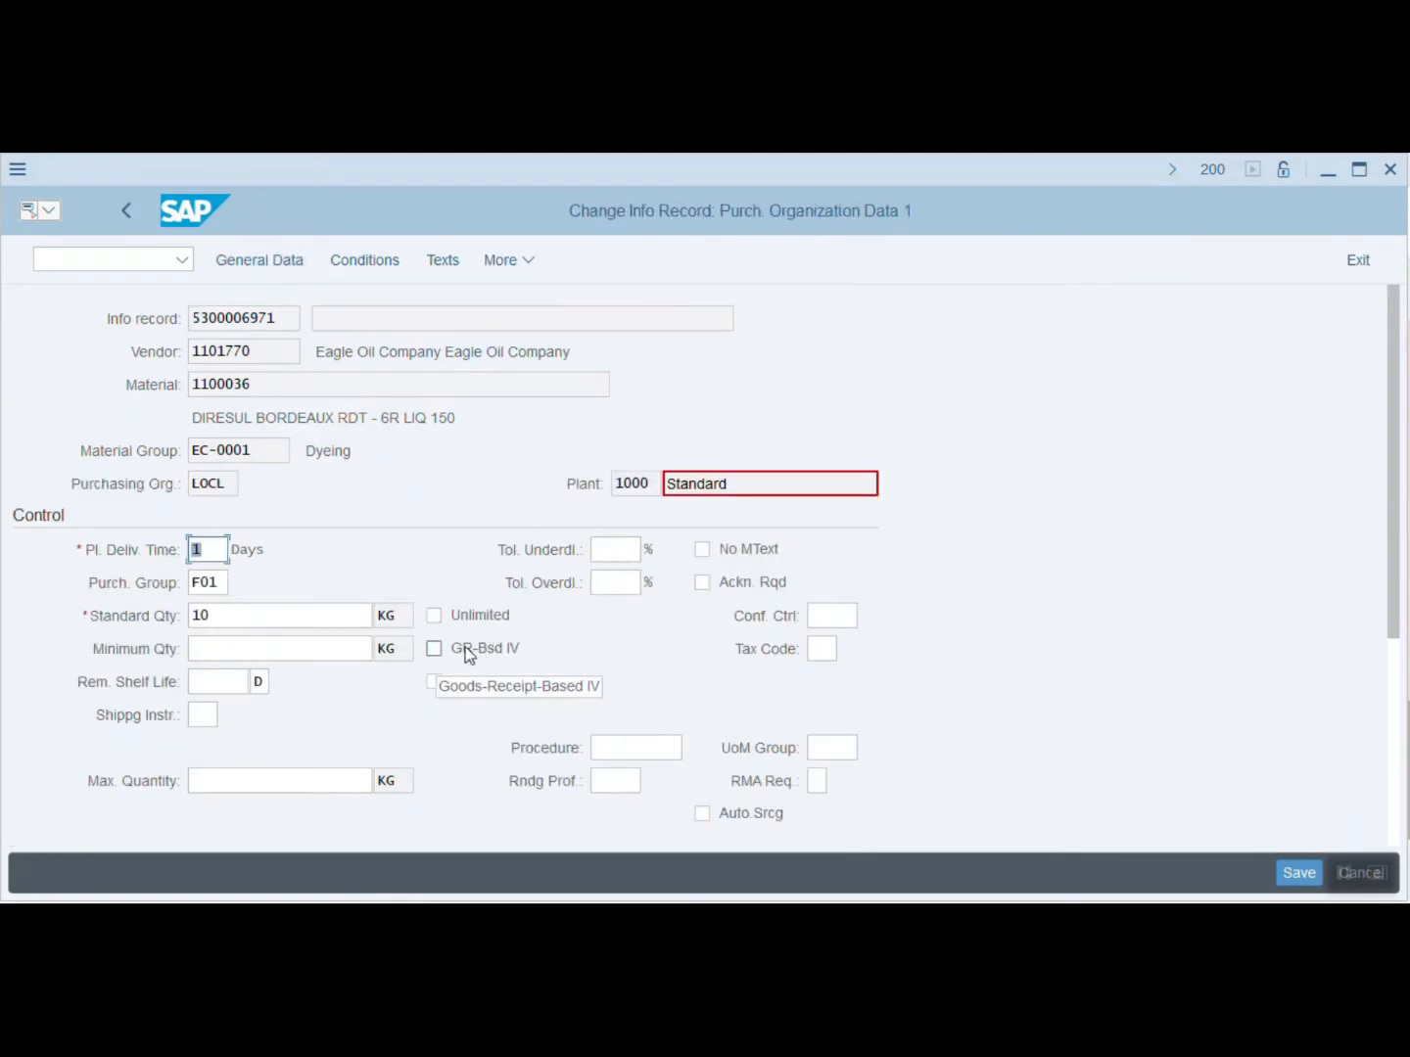
Enable goods-receipt-based invoice verification in the info record, fill in the tax code and save the record.
left_click(435, 648)
left_click(818, 648)
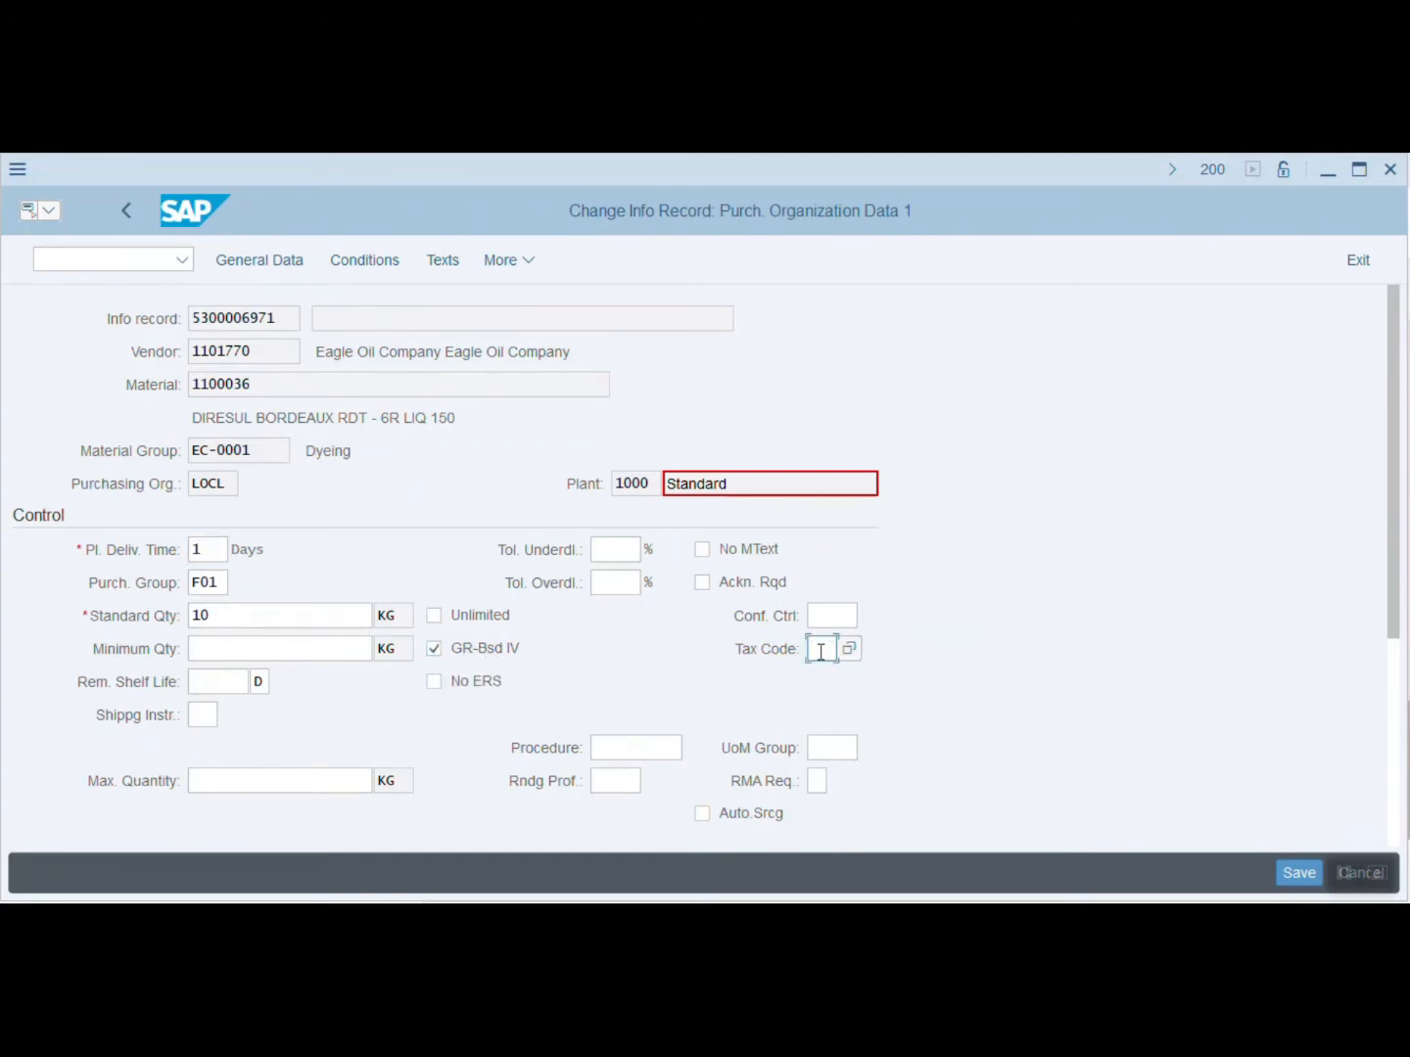
left_click(837, 680)
left_click(1294, 871)
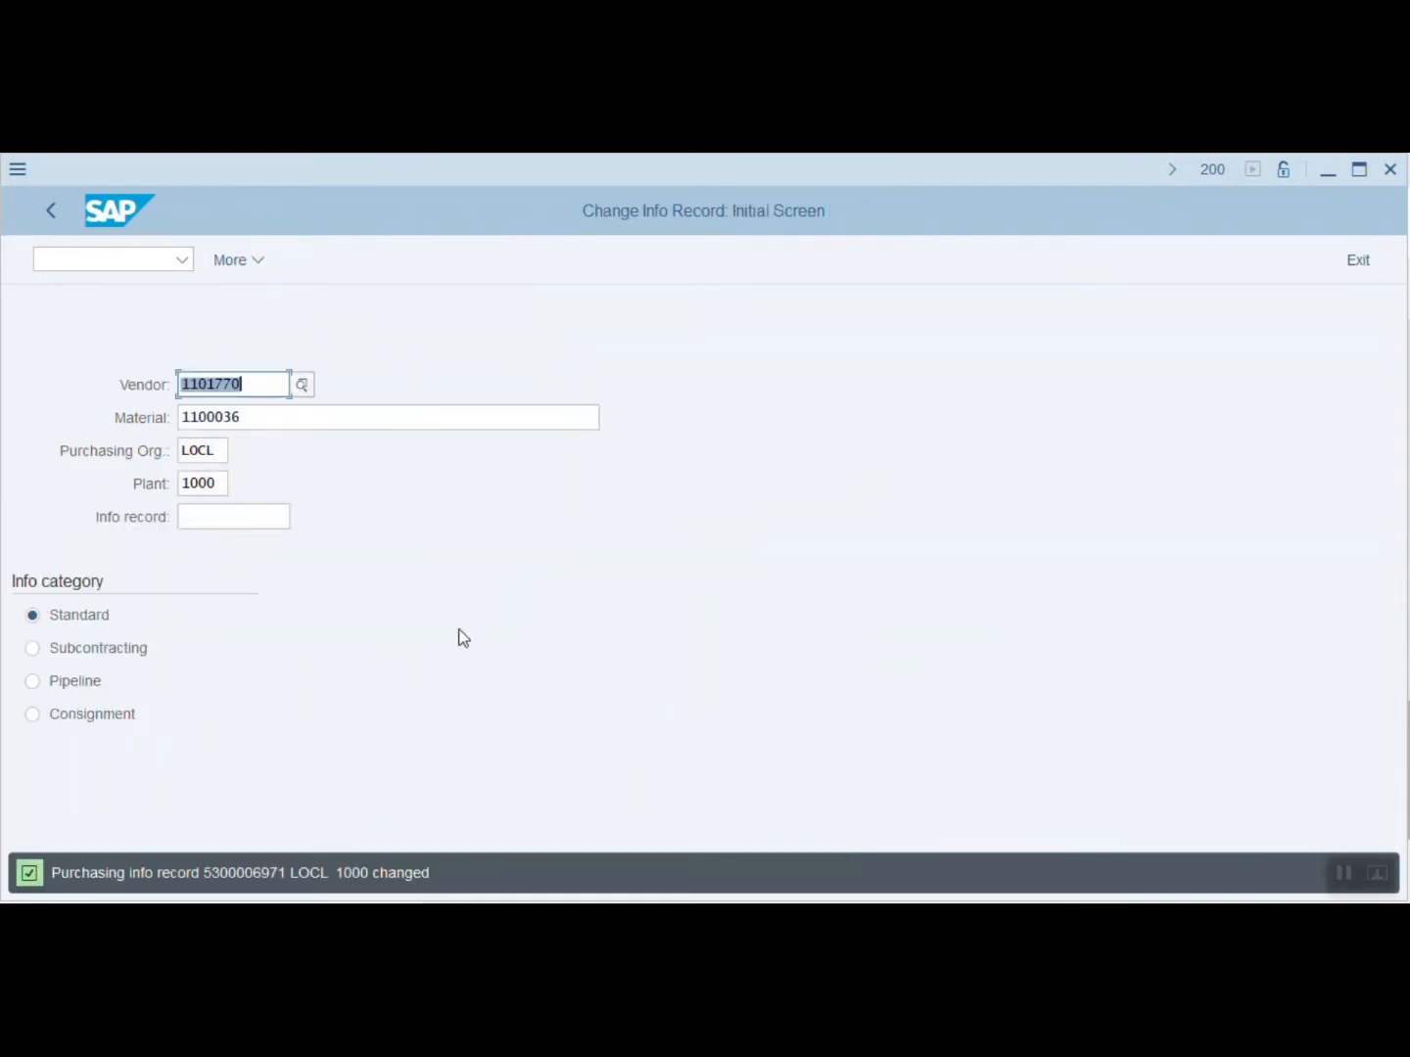
Open the Create Purchase Order transaction and enter vendor 1101770 for a standard PO.
left_click(88, 261)
type("/n me21")
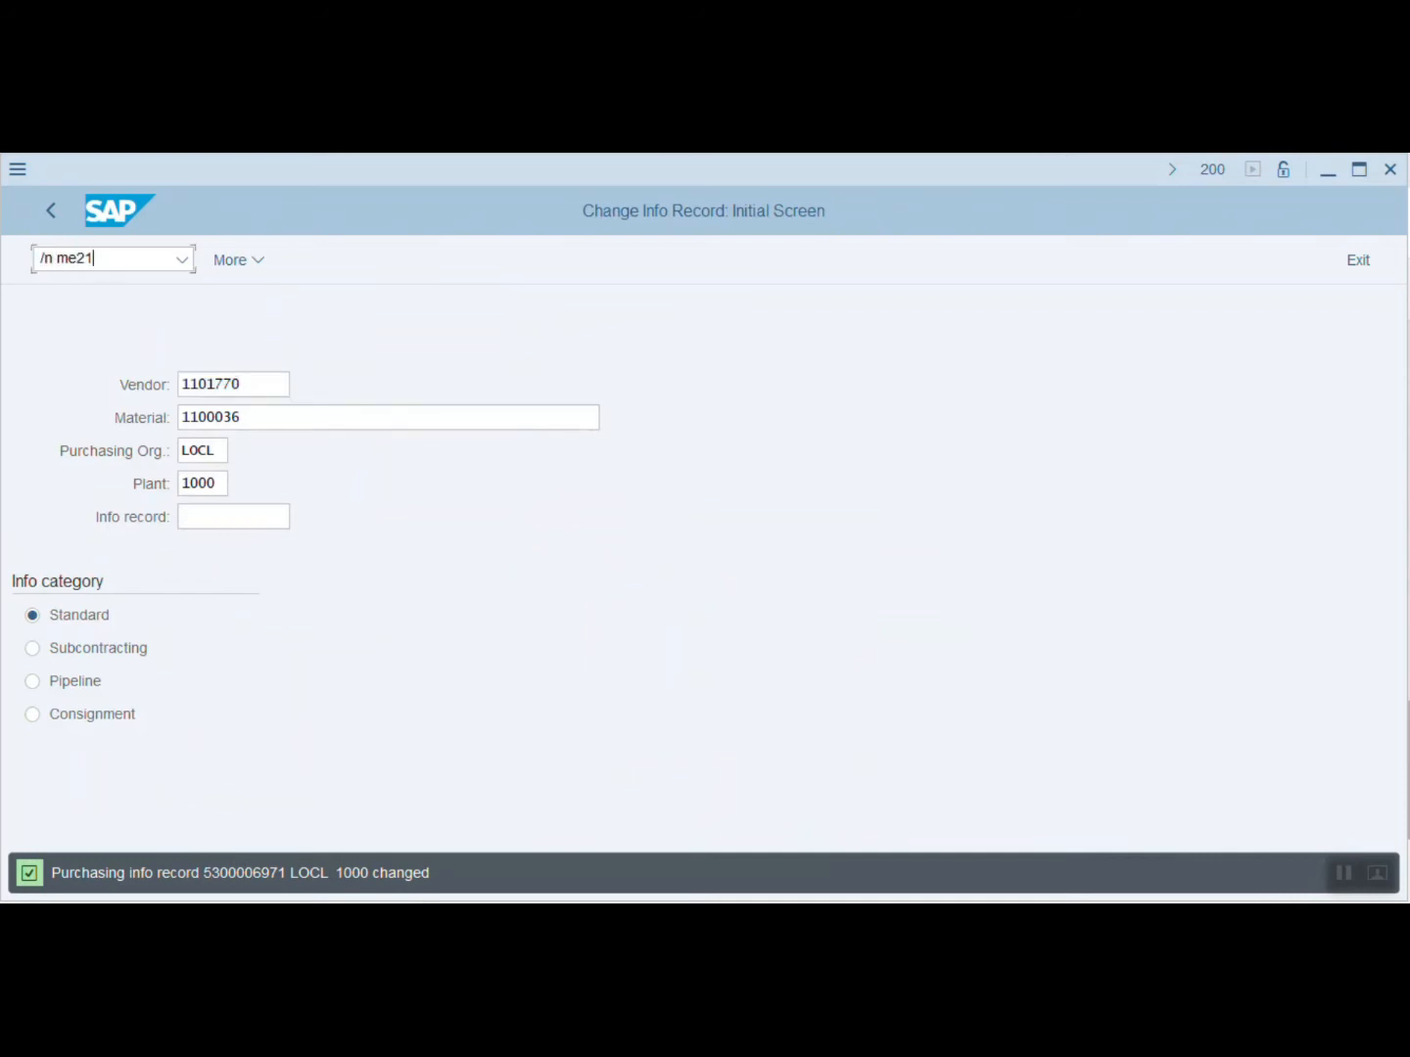
key("Return")
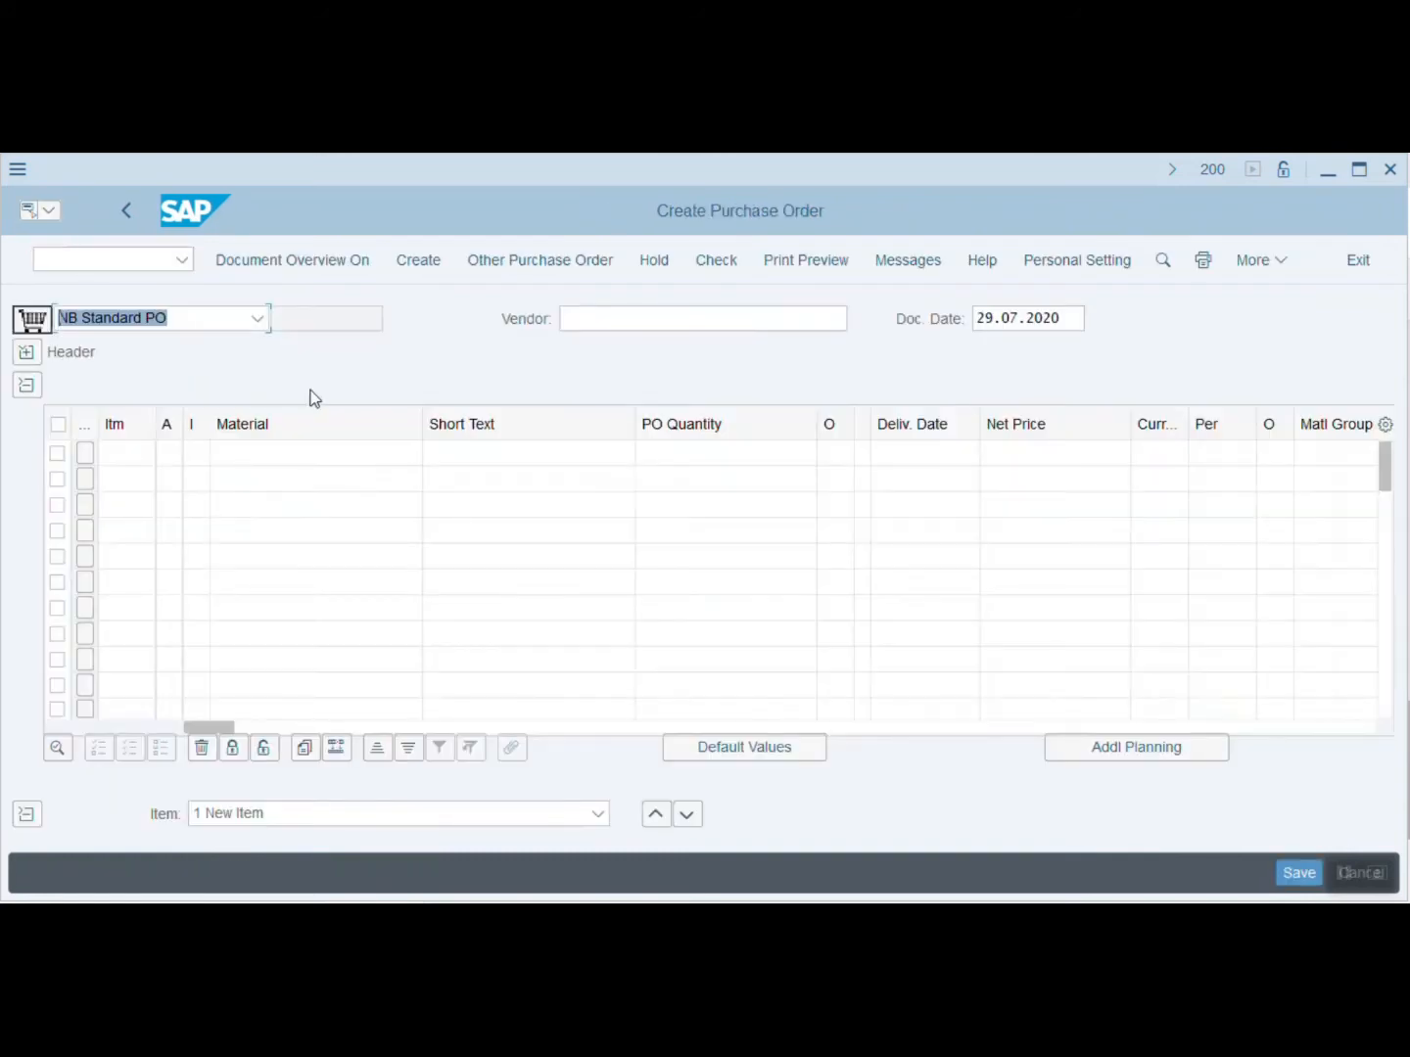
left_click(605, 320)
left_click(608, 348)
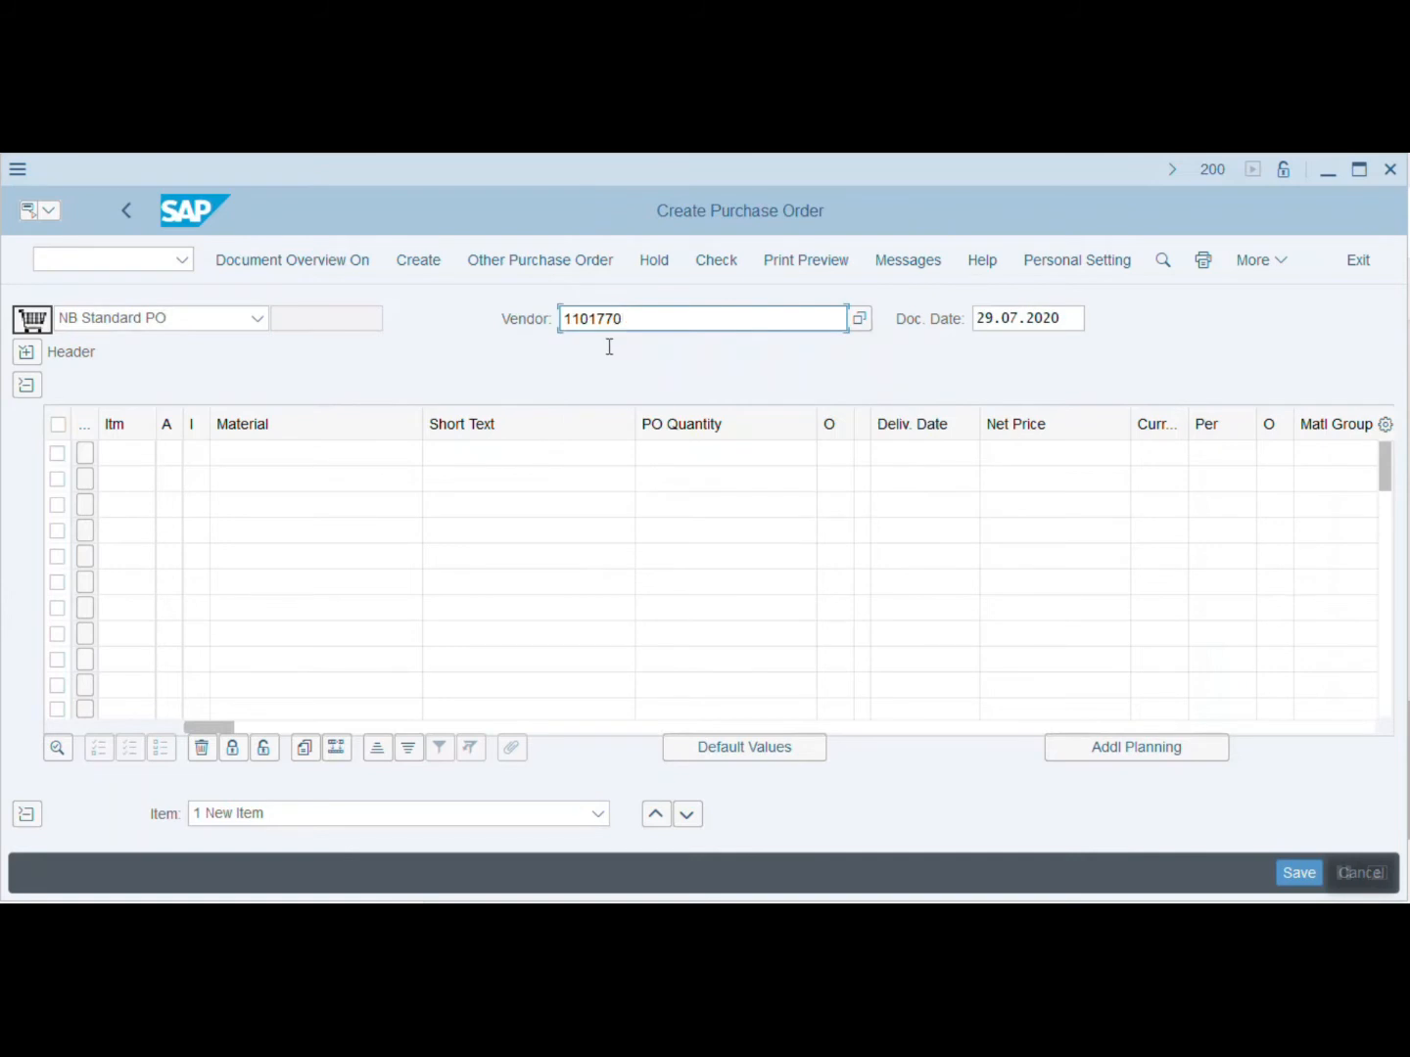
key("Return")
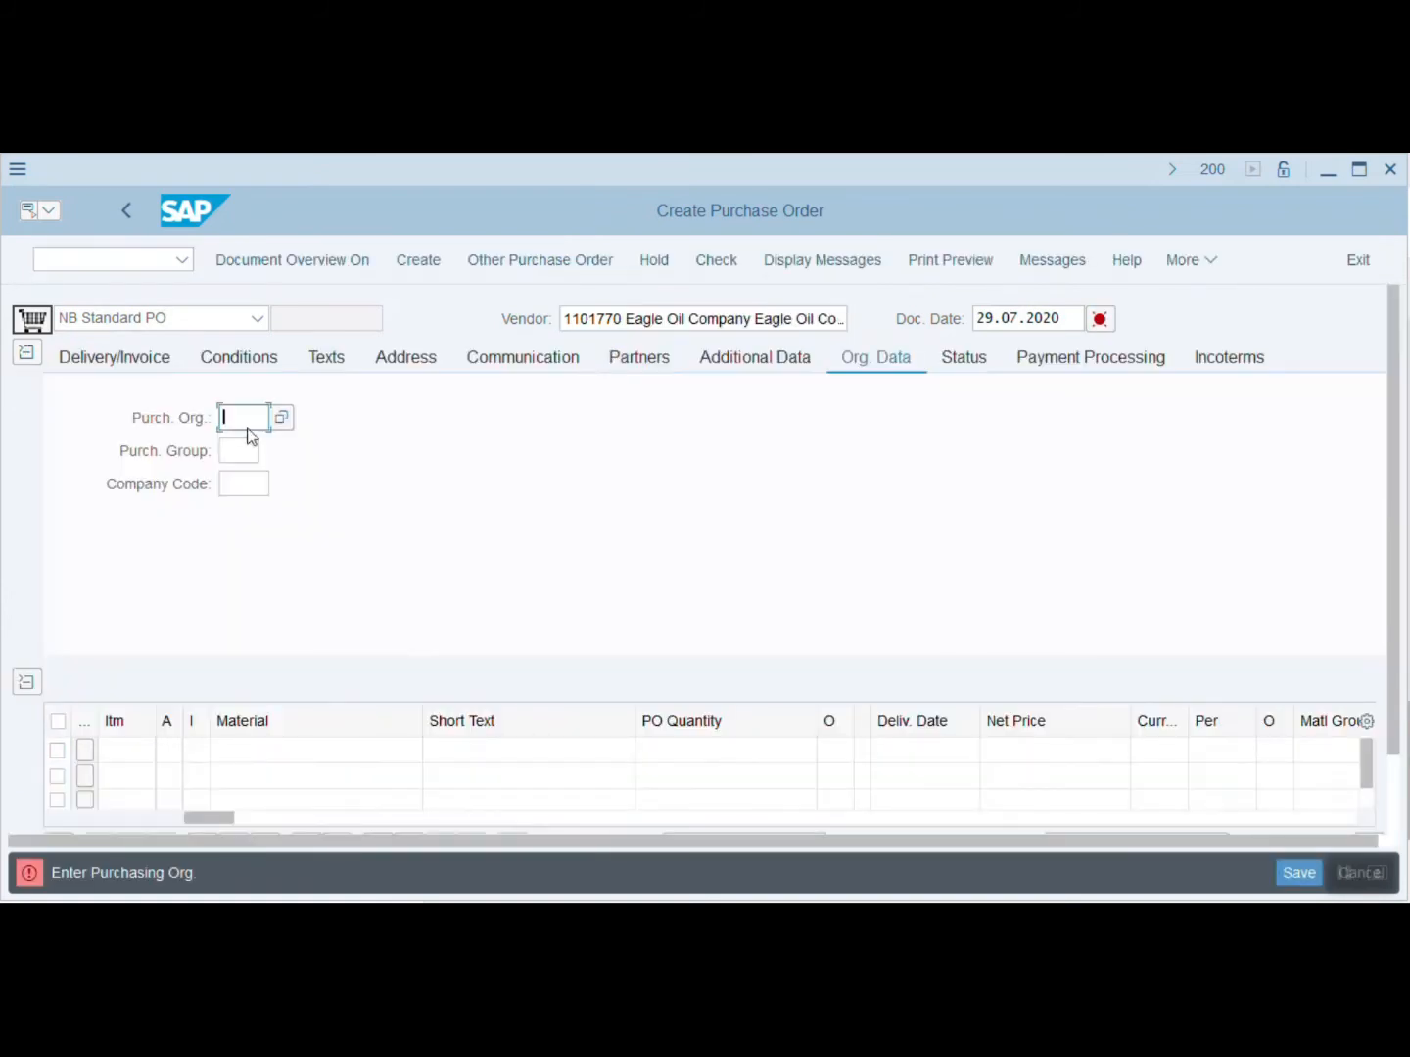
Set the purchasing group to F01 and the company code to 1000 in the order's organizational data.
left_click(251, 424)
left_click(238, 450)
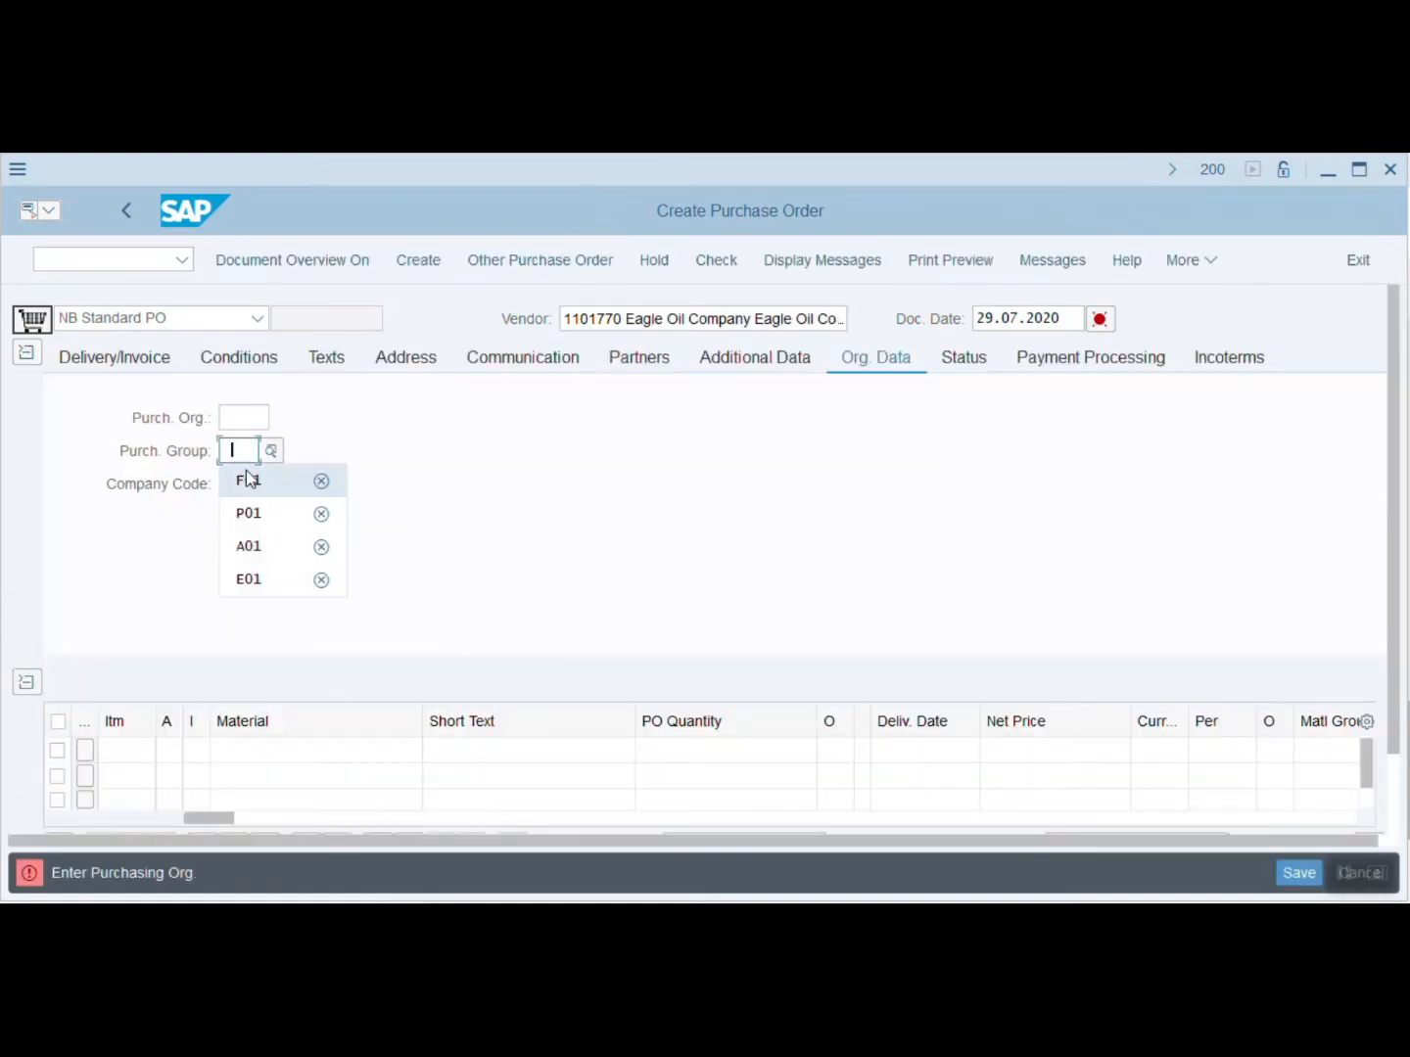
type("F01")
left_click(245, 485)
left_click(251, 510)
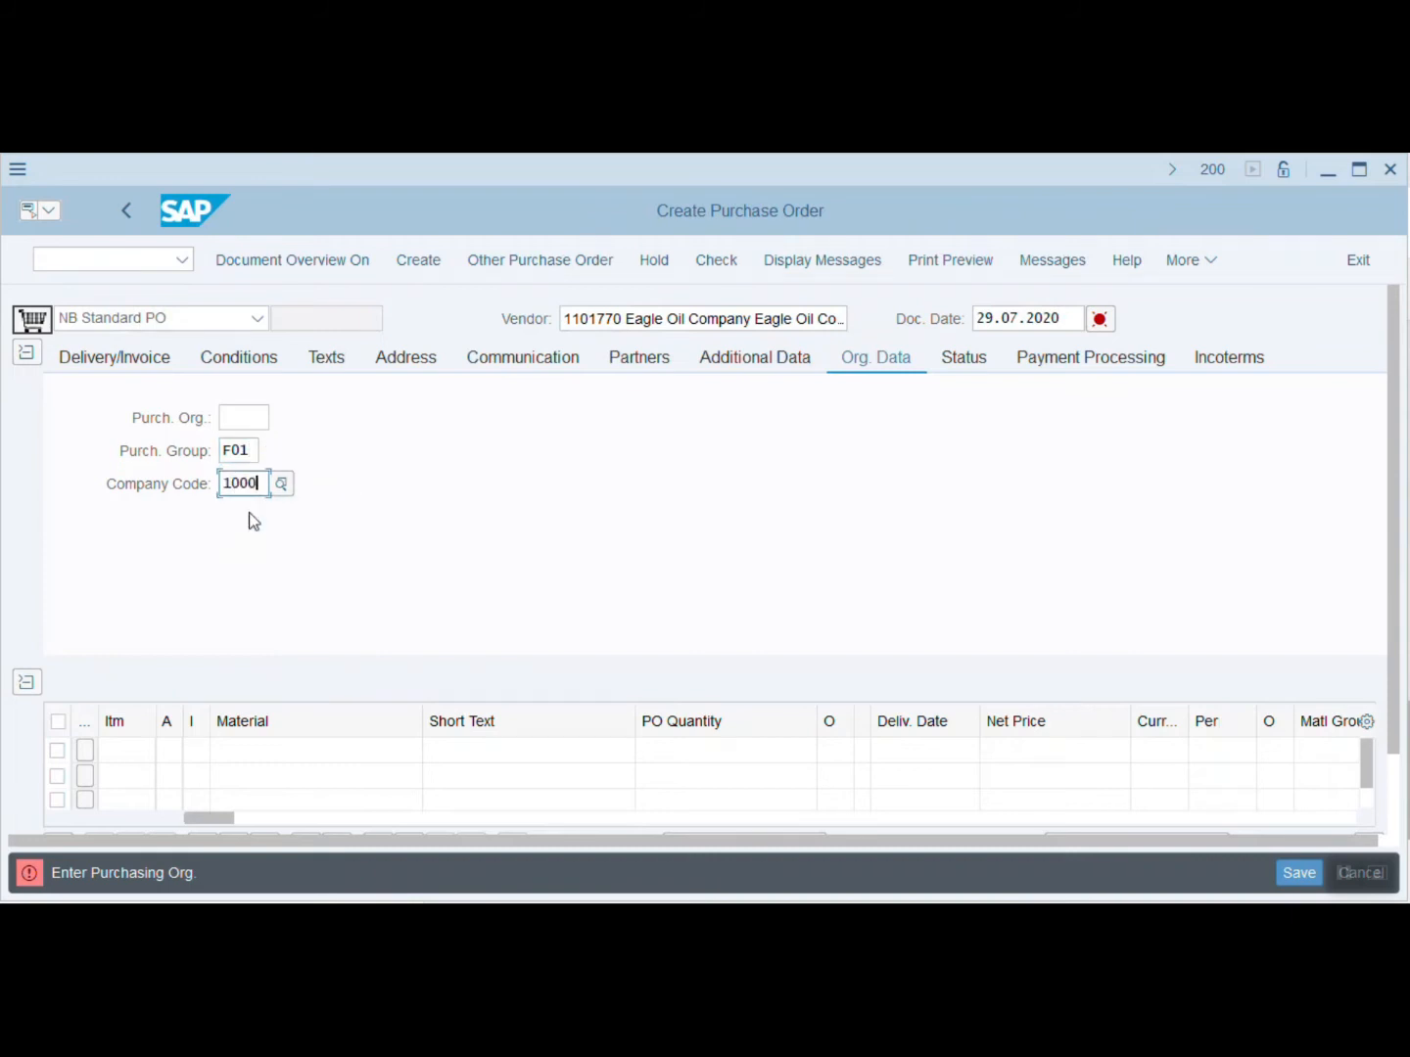
key("Return")
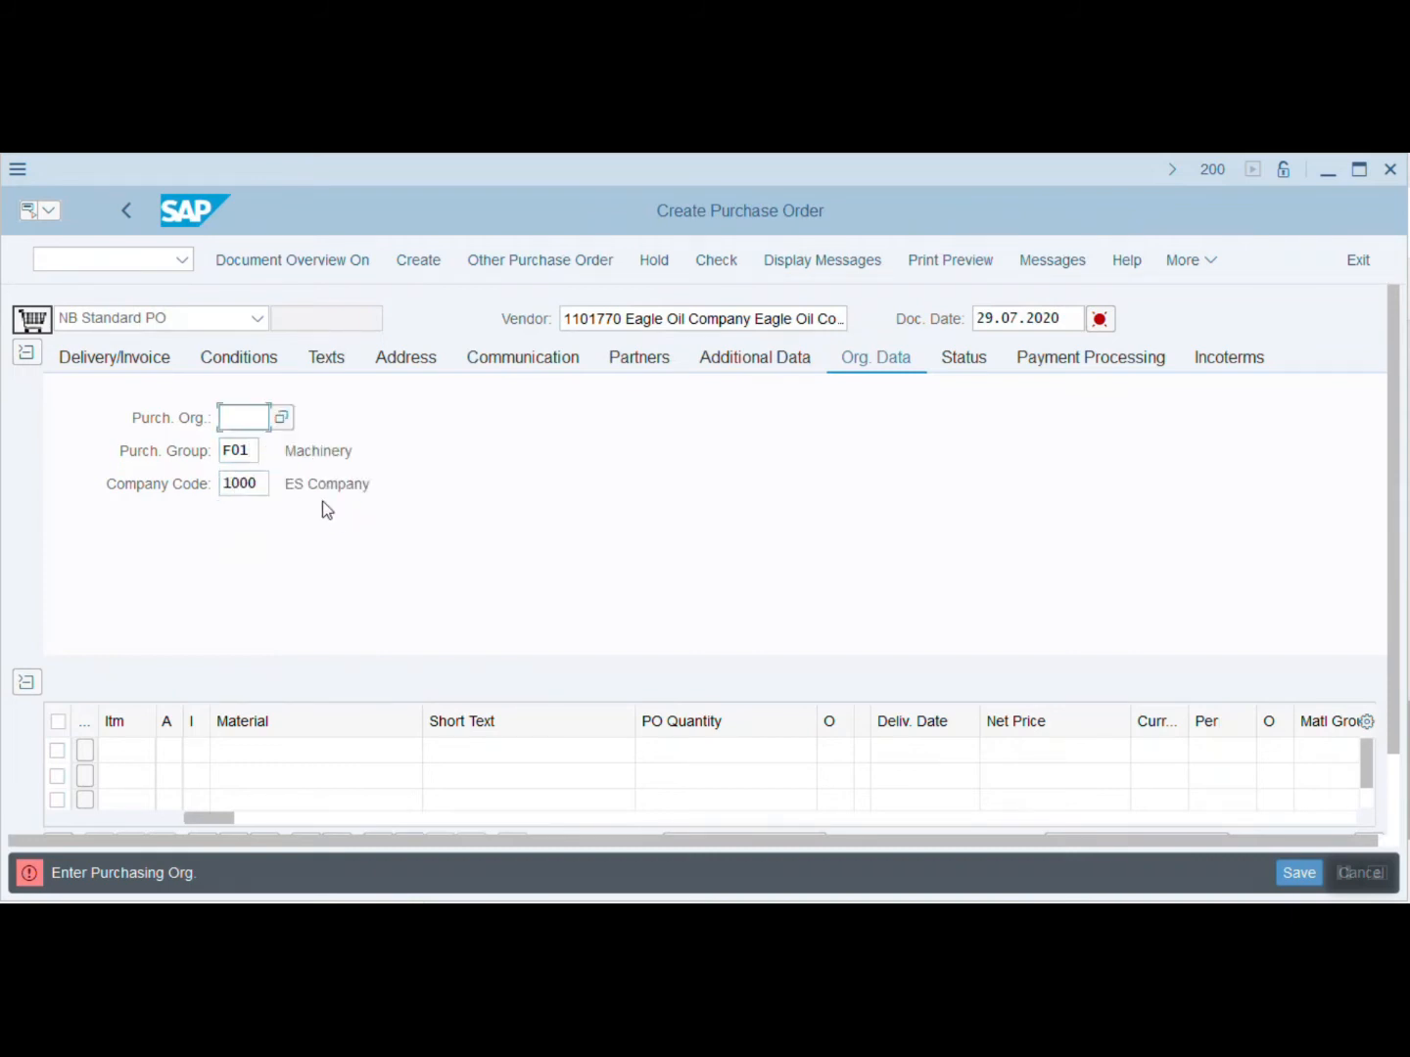
Collapse the order header and add an item for material 1100036 with a PO quantity of 10.
left_click(28, 357)
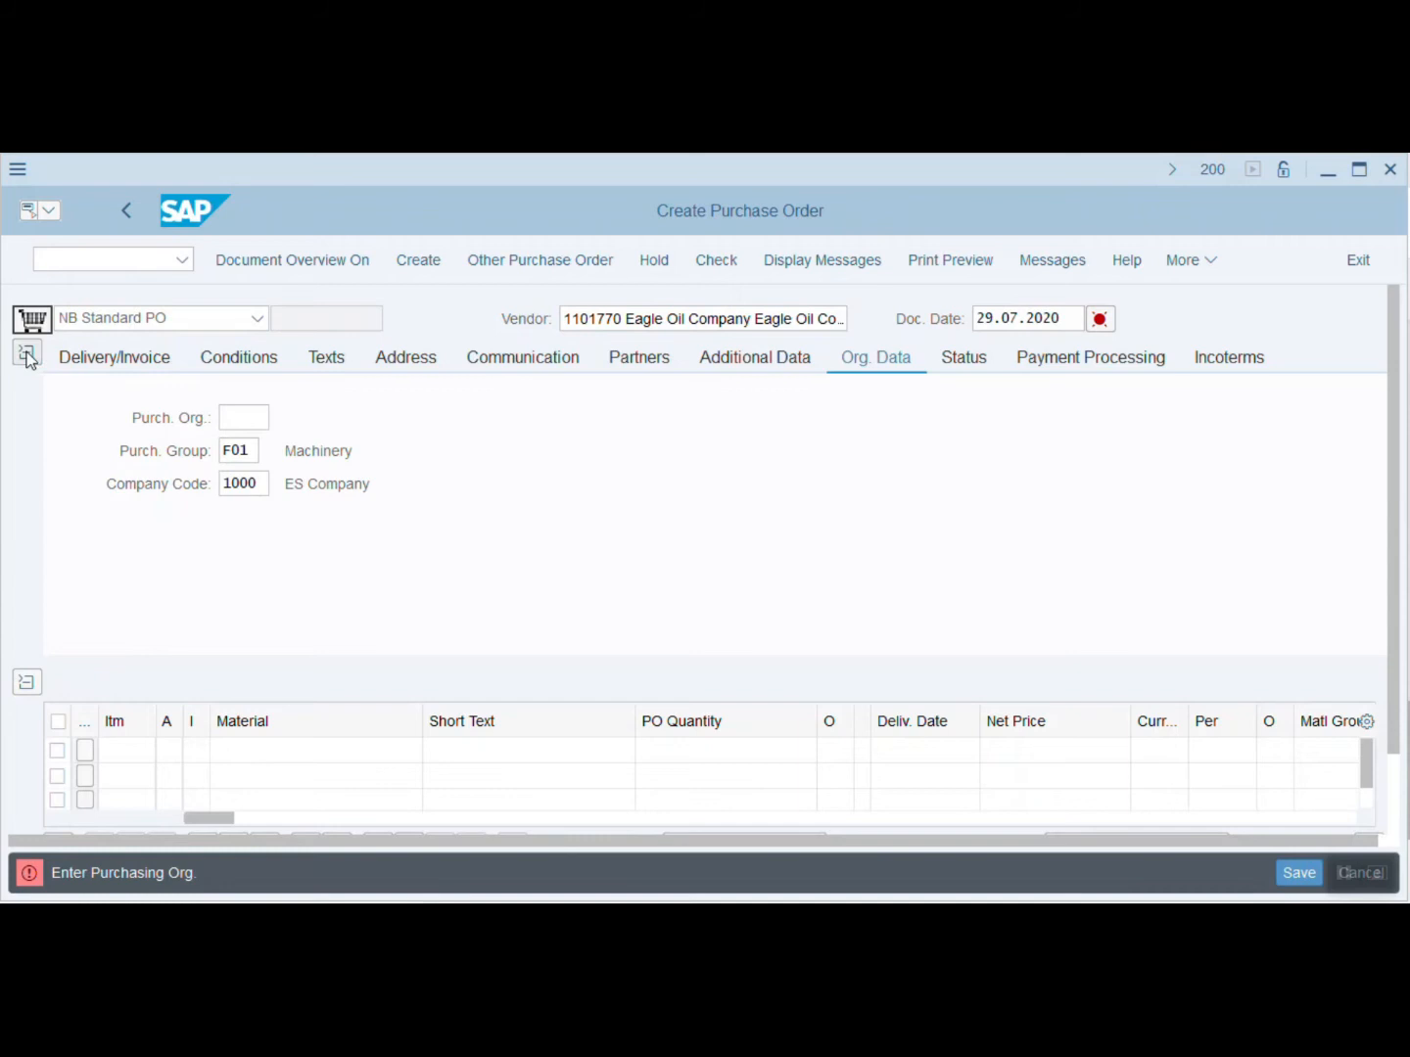
left_click(278, 454)
type("1")
left_click(284, 479)
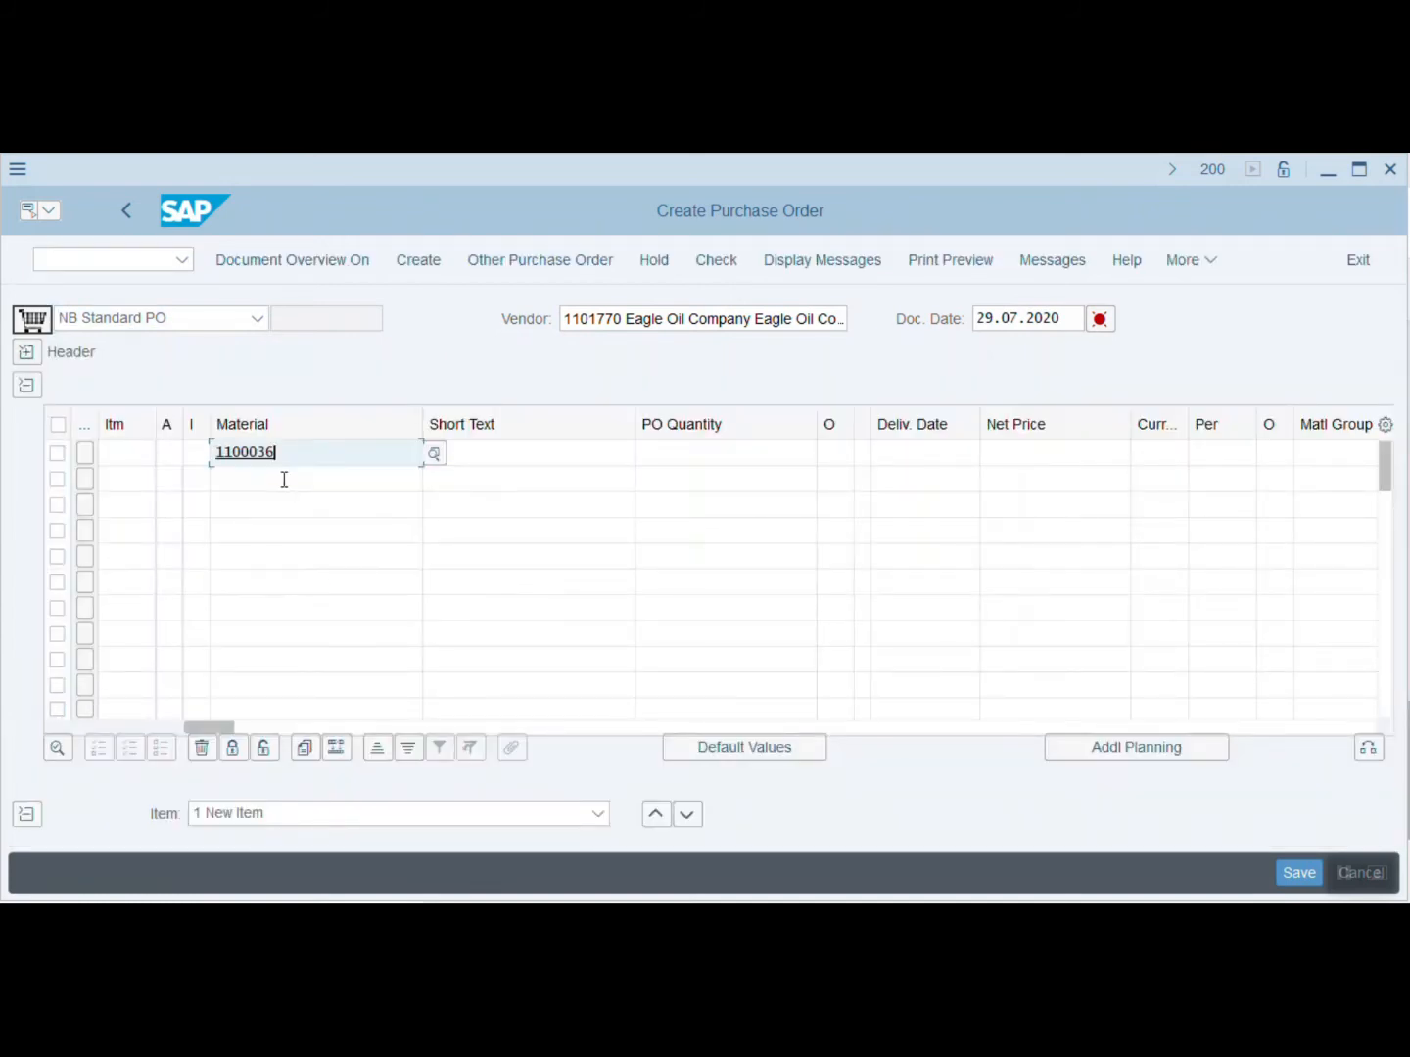
left_click(712, 454)
left_click(769, 496)
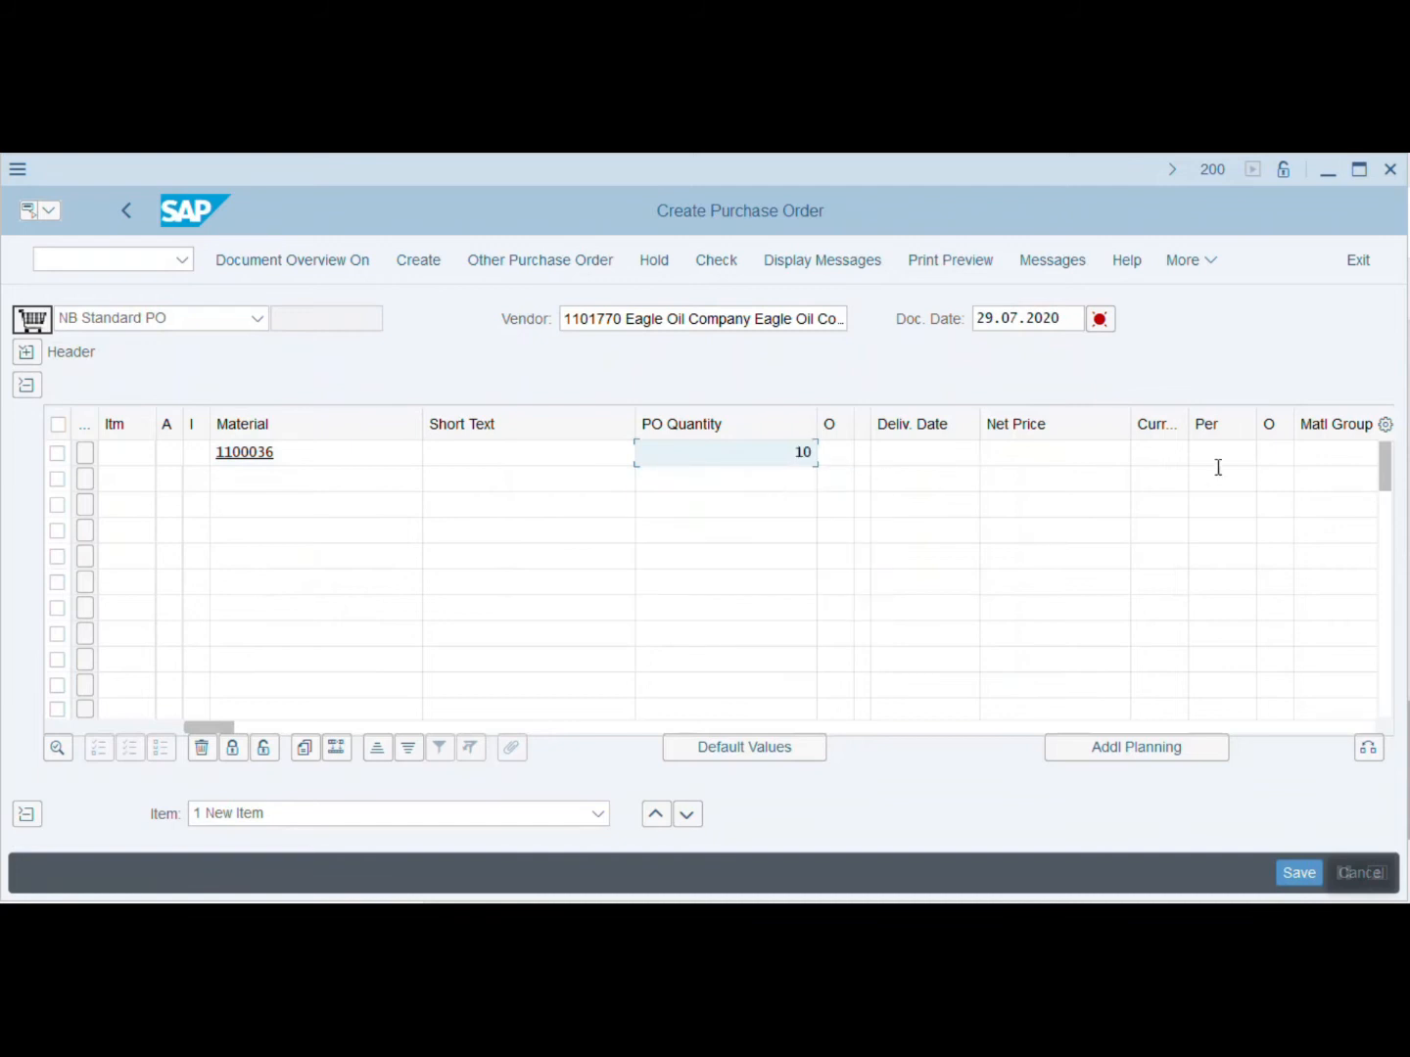
Assign ES Plant to the purchase order item and validate the entry.
left_click(1309, 454)
left_click(1042, 466)
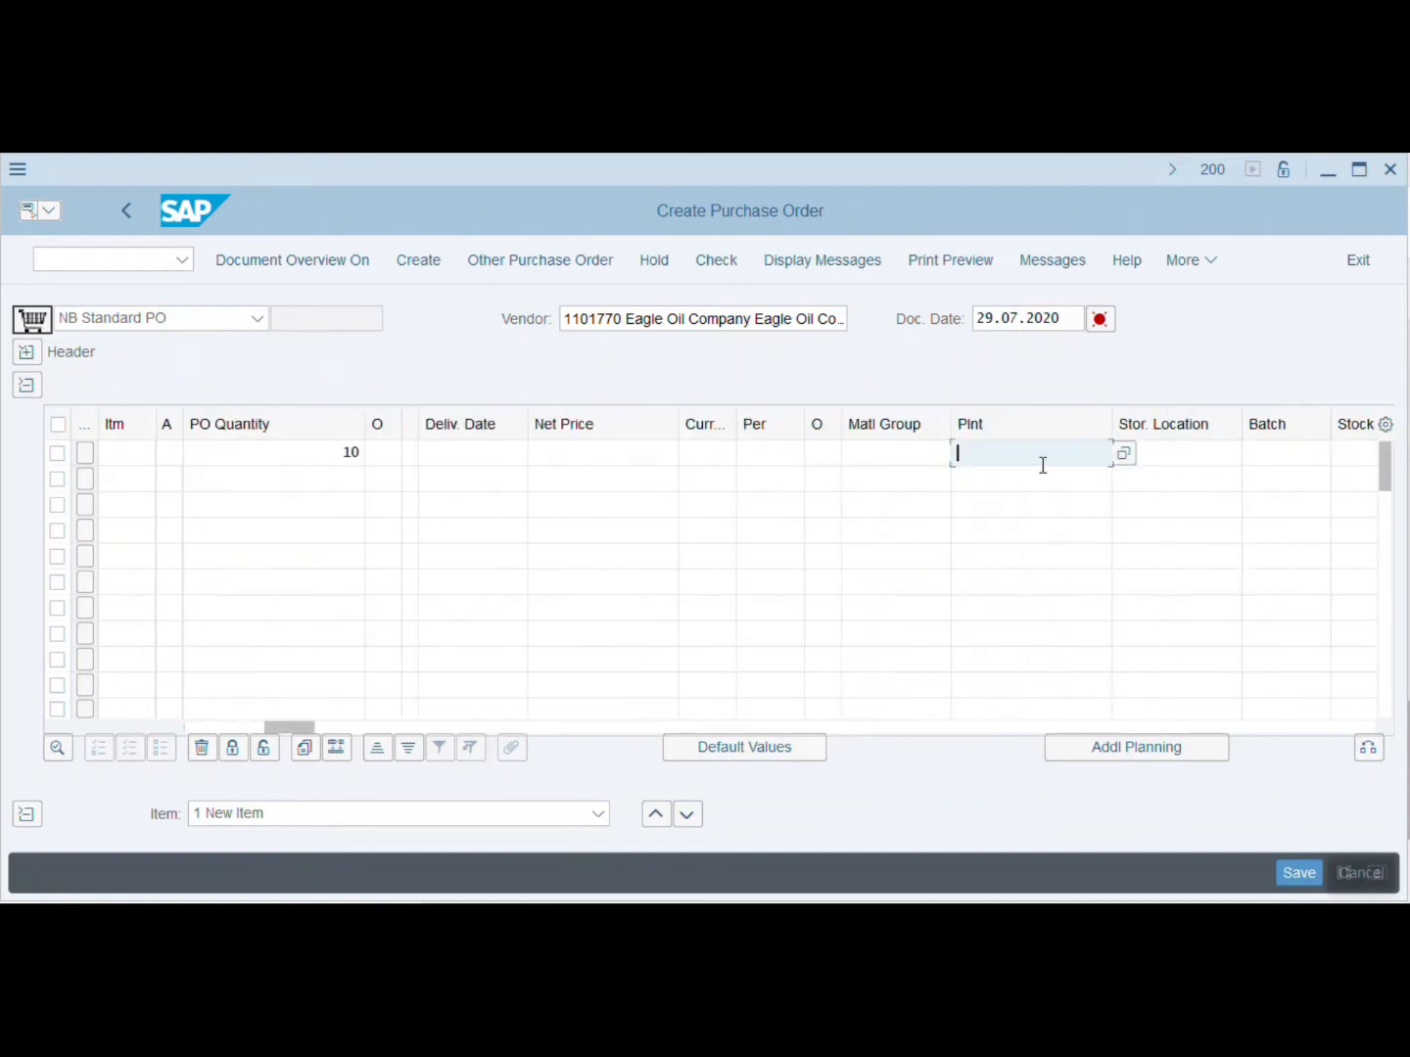
left_click(1008, 481)
key("Return")
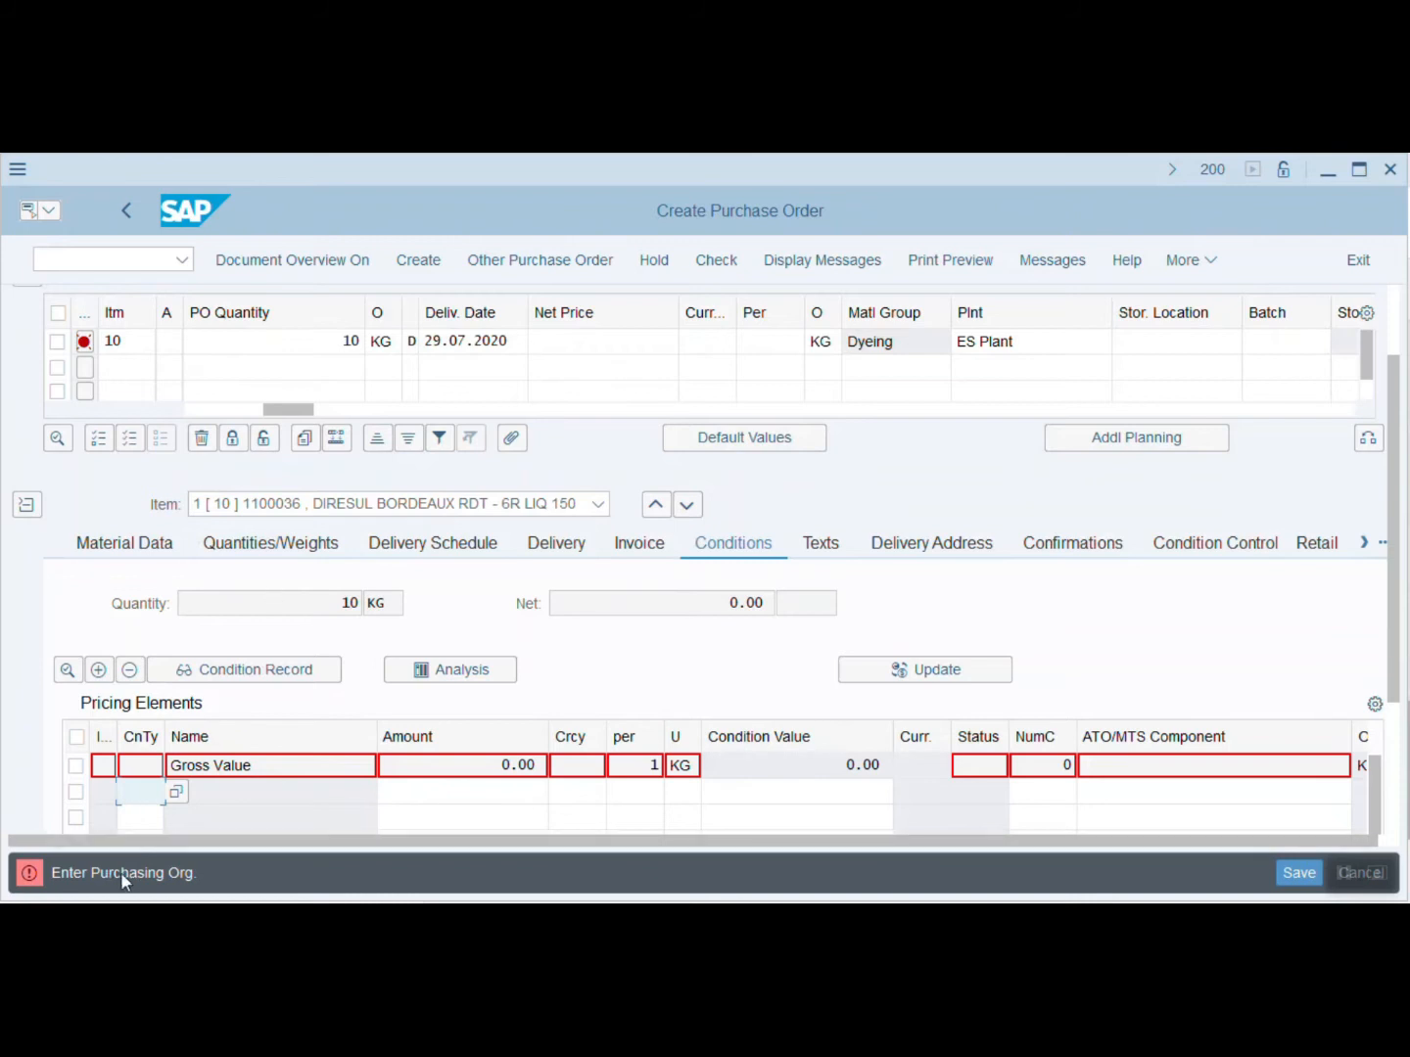
Set the purchasing organization to LOCL in the order header's organizational data and accept the system messages.
left_click(1392, 327)
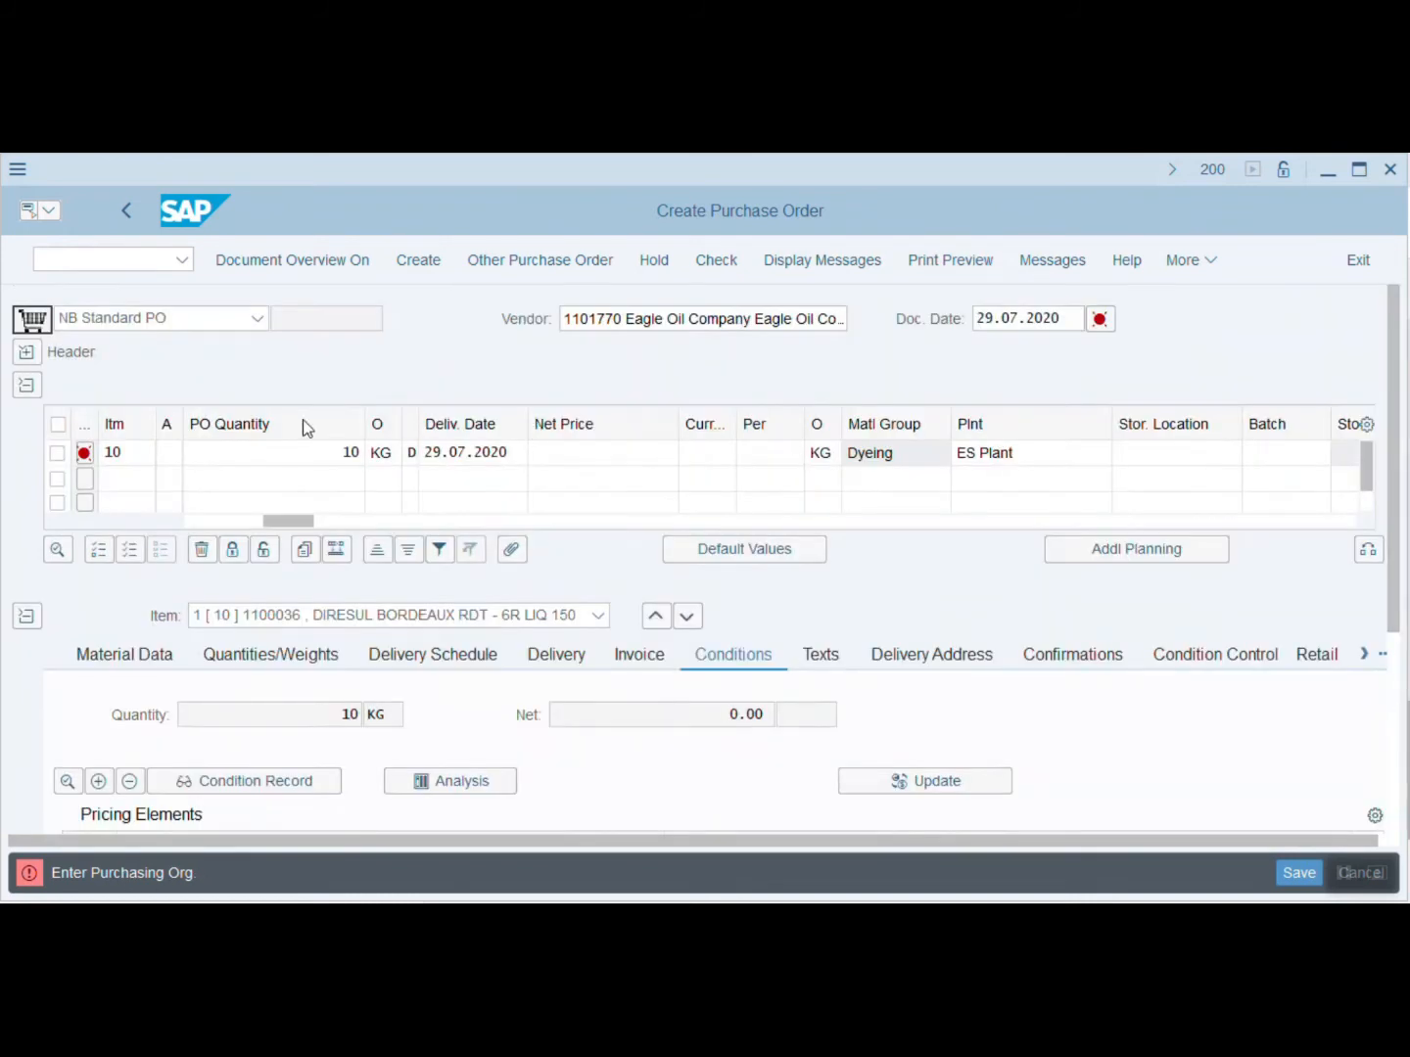
left_click(27, 352)
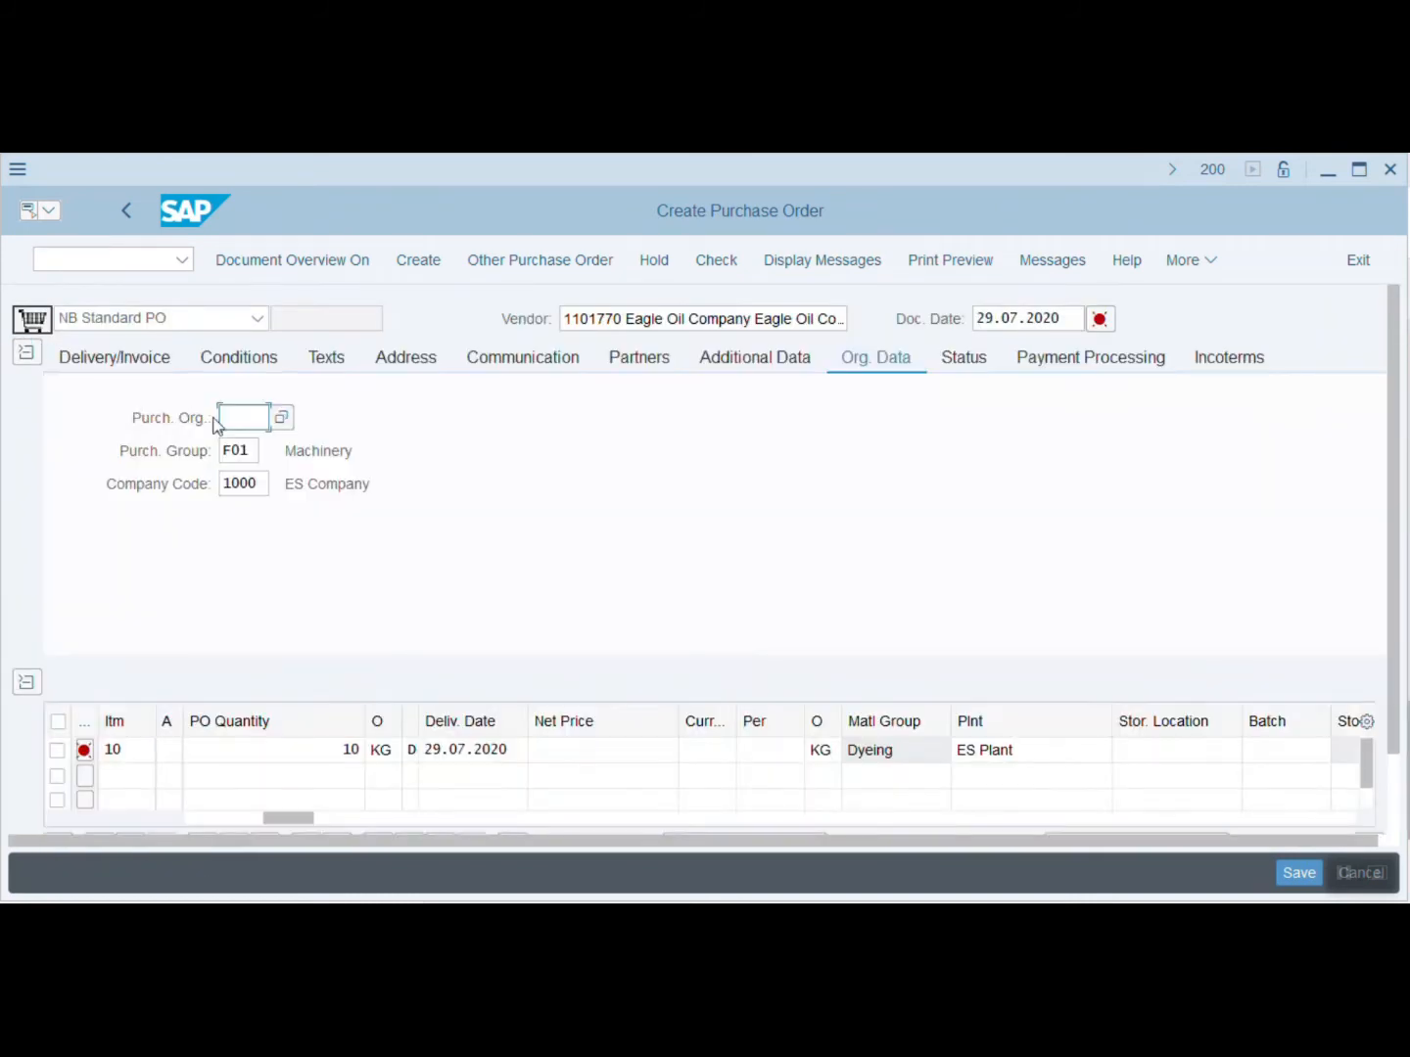
type("LOCL")
key("Return")
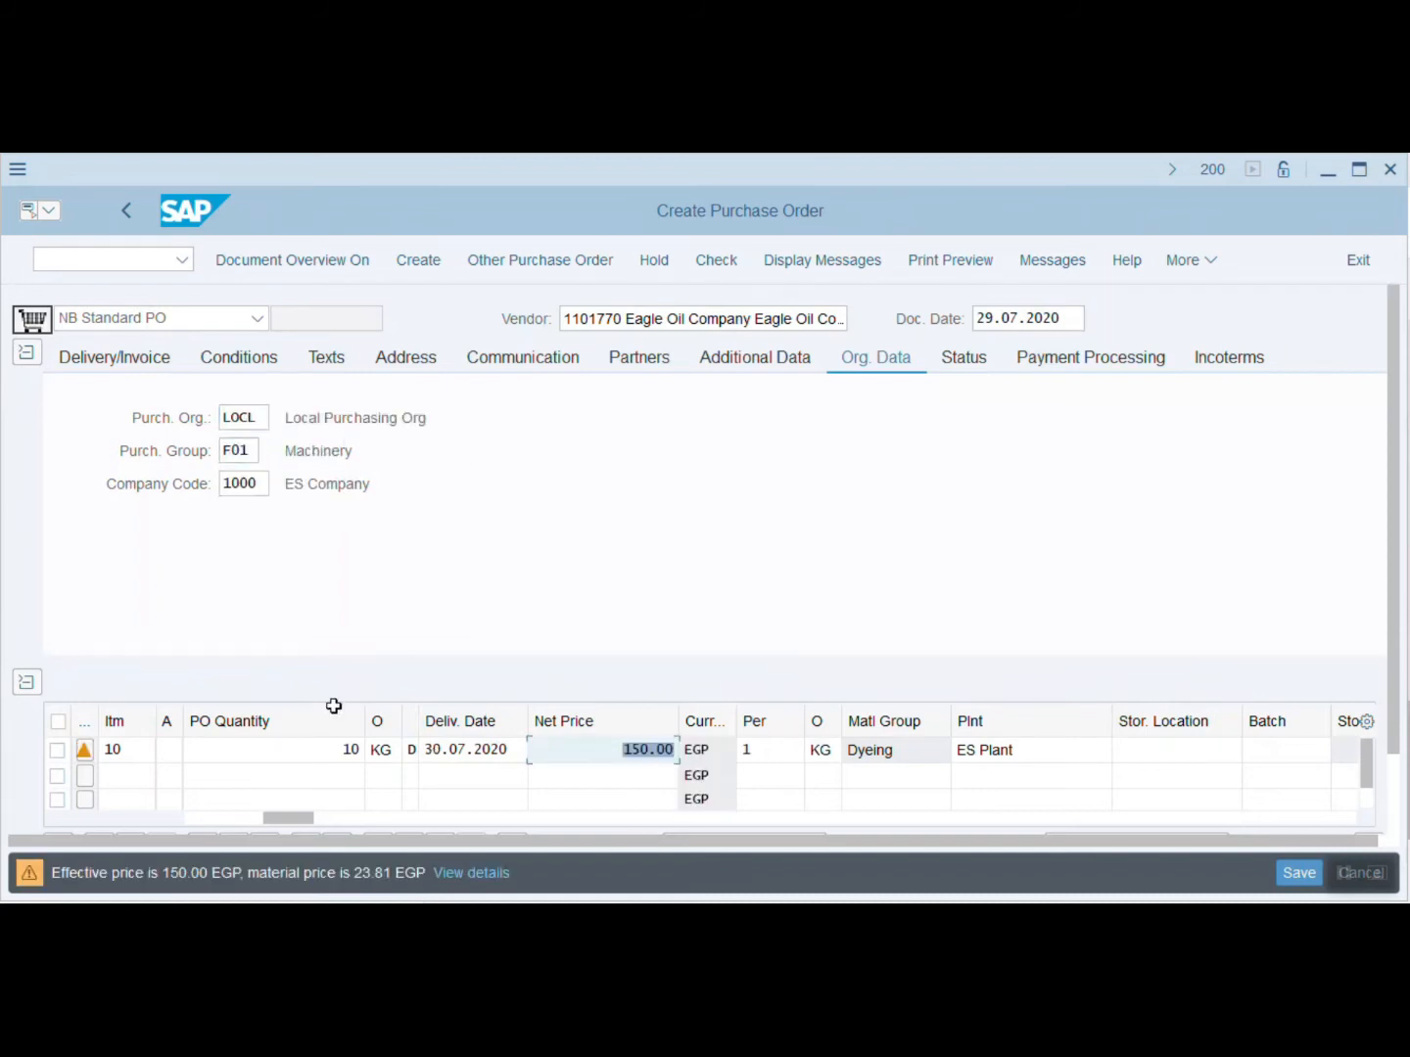
key("Return")
key("Return")
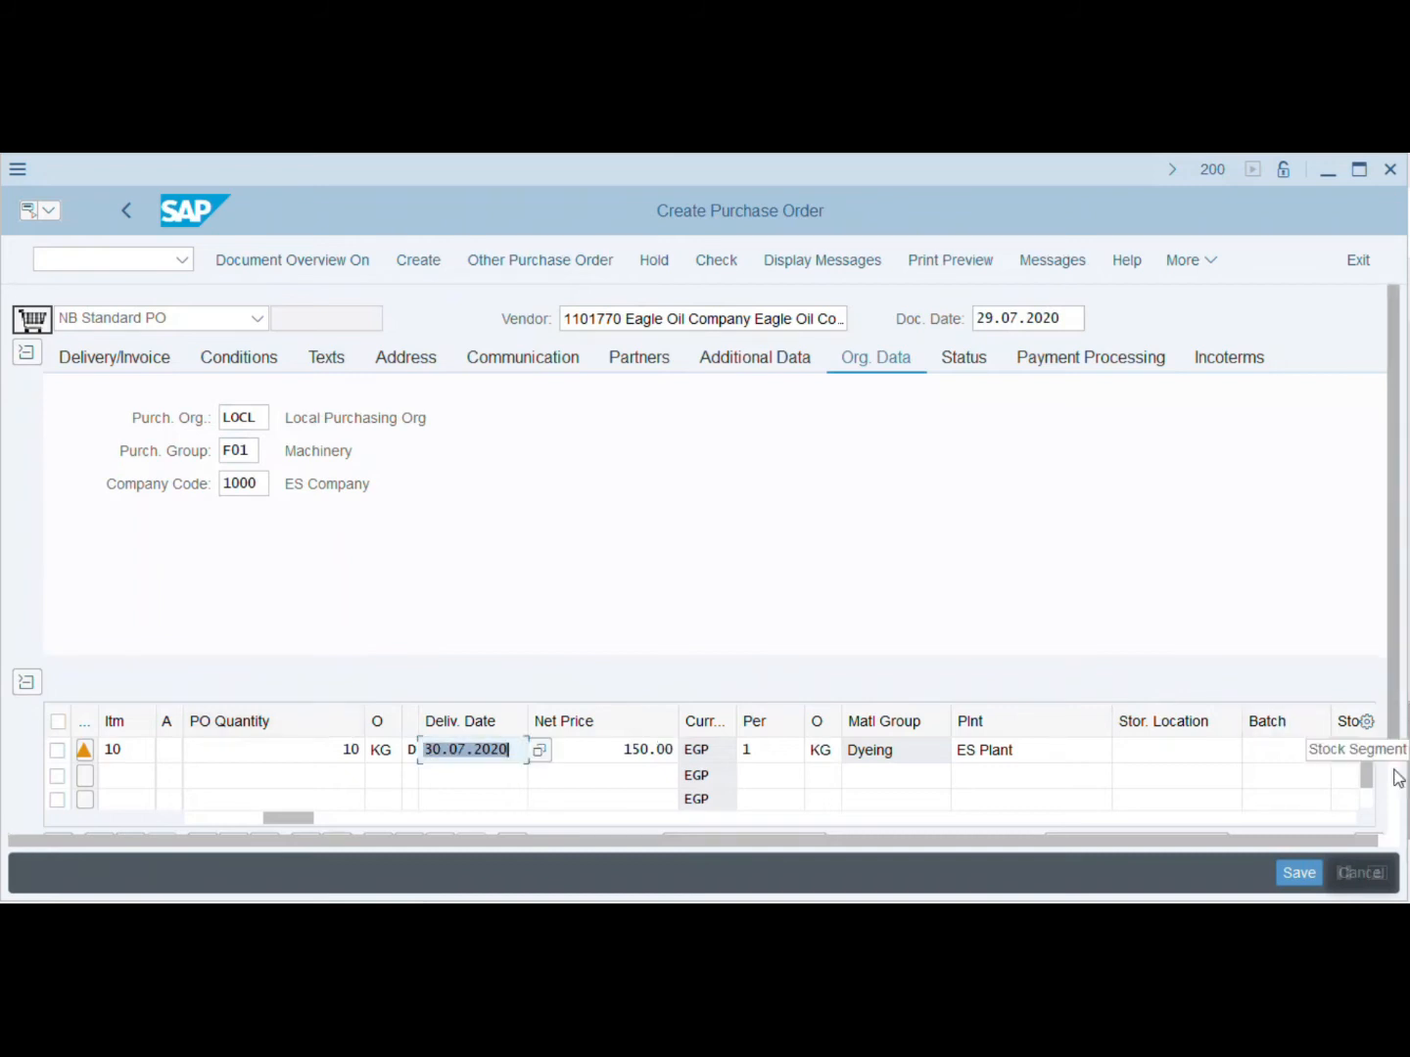
Check the item's GR-based invoice verification, ERS and tax code settings in its invoice details, and save the purchase order.
scroll(1389, 754, "down", 2)
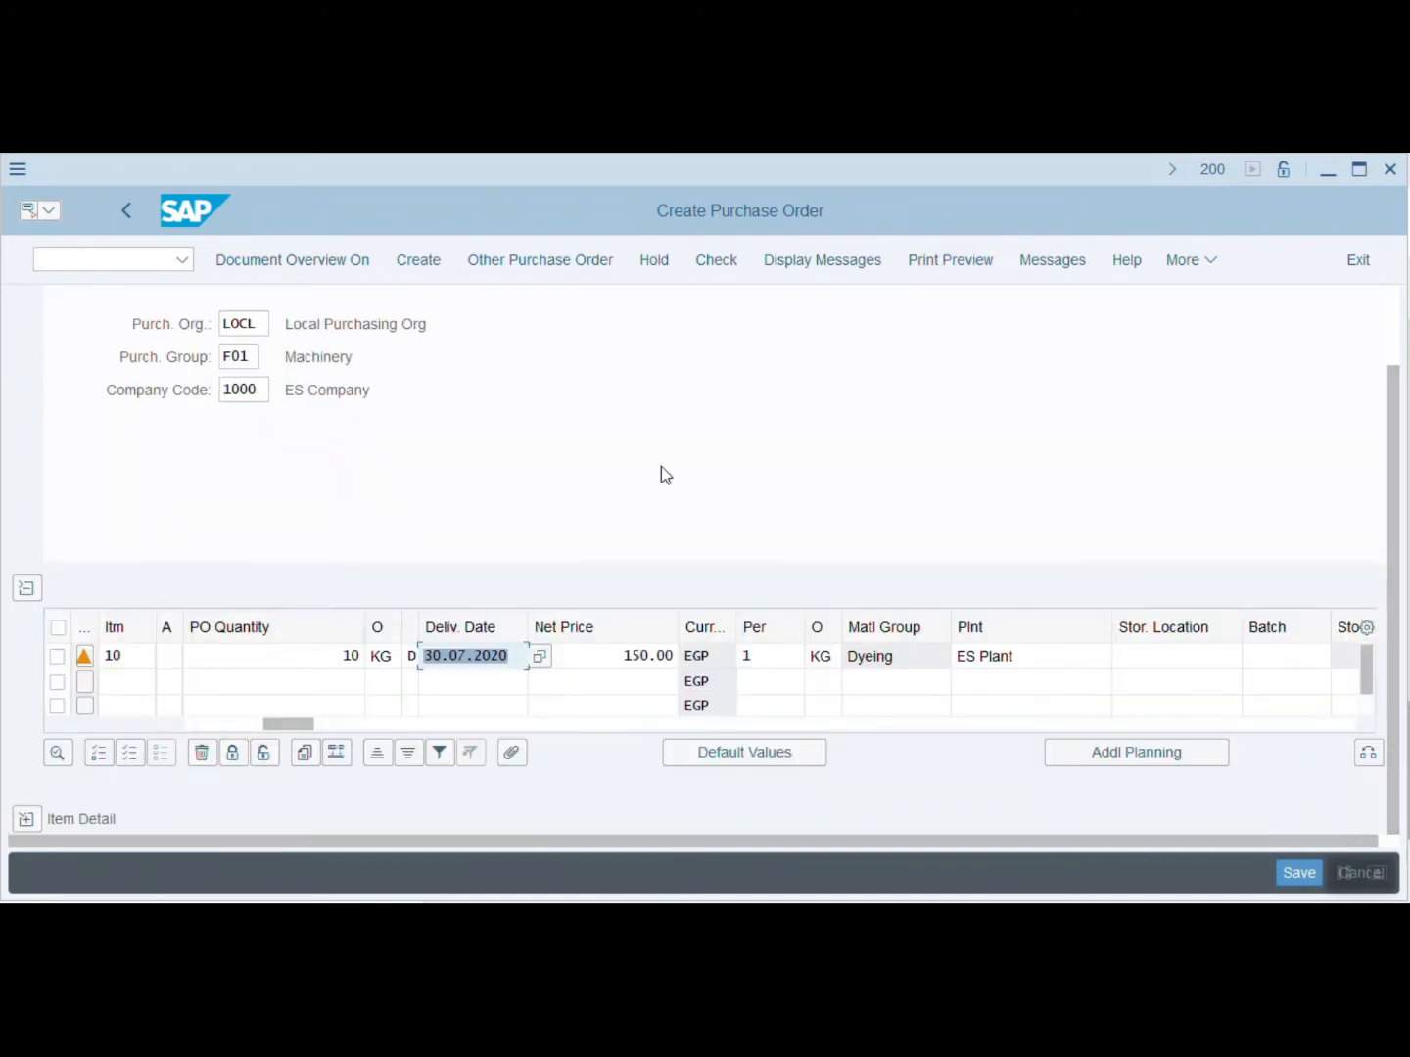
scroll(248, 382, "up", 2)
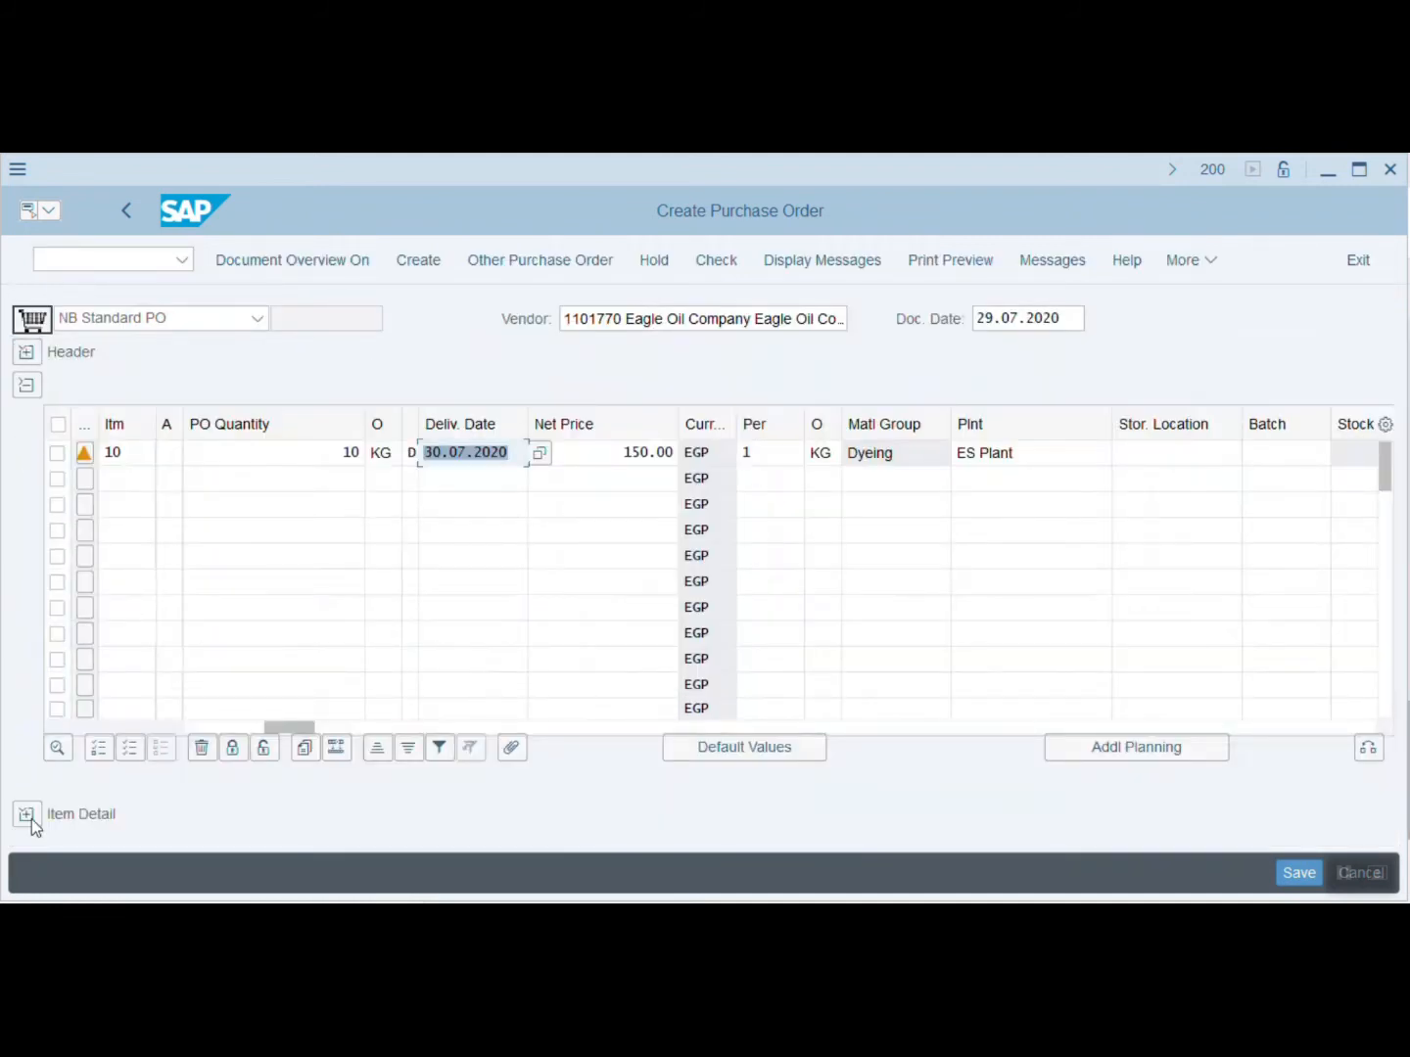
left_click(26, 384)
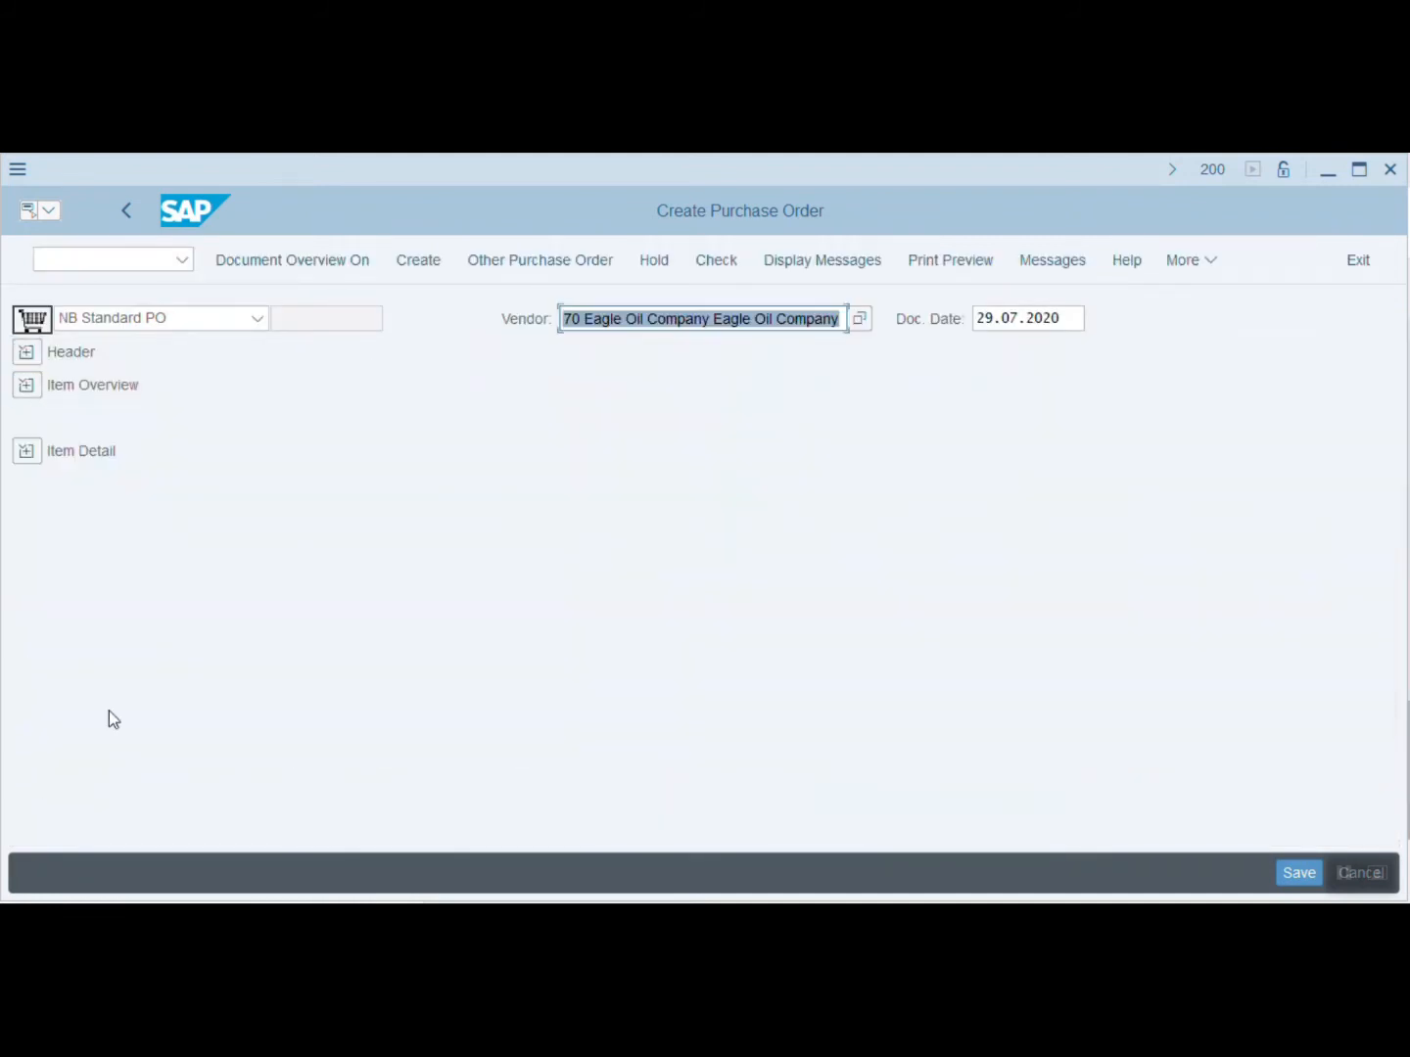
left_click(27, 451)
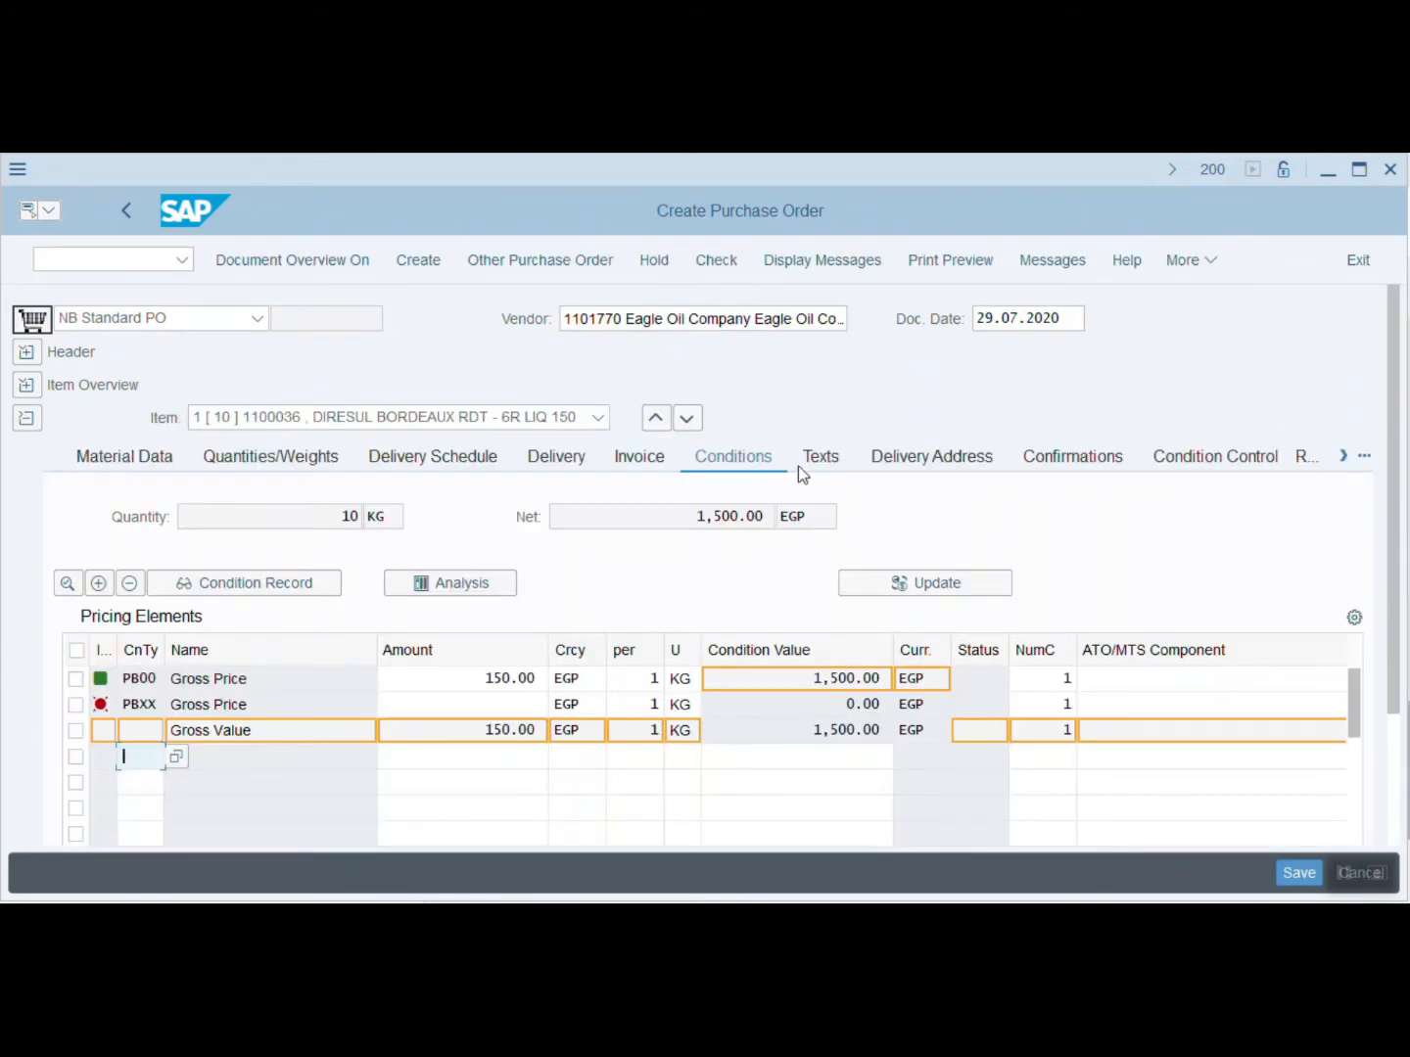
left_click(654, 460)
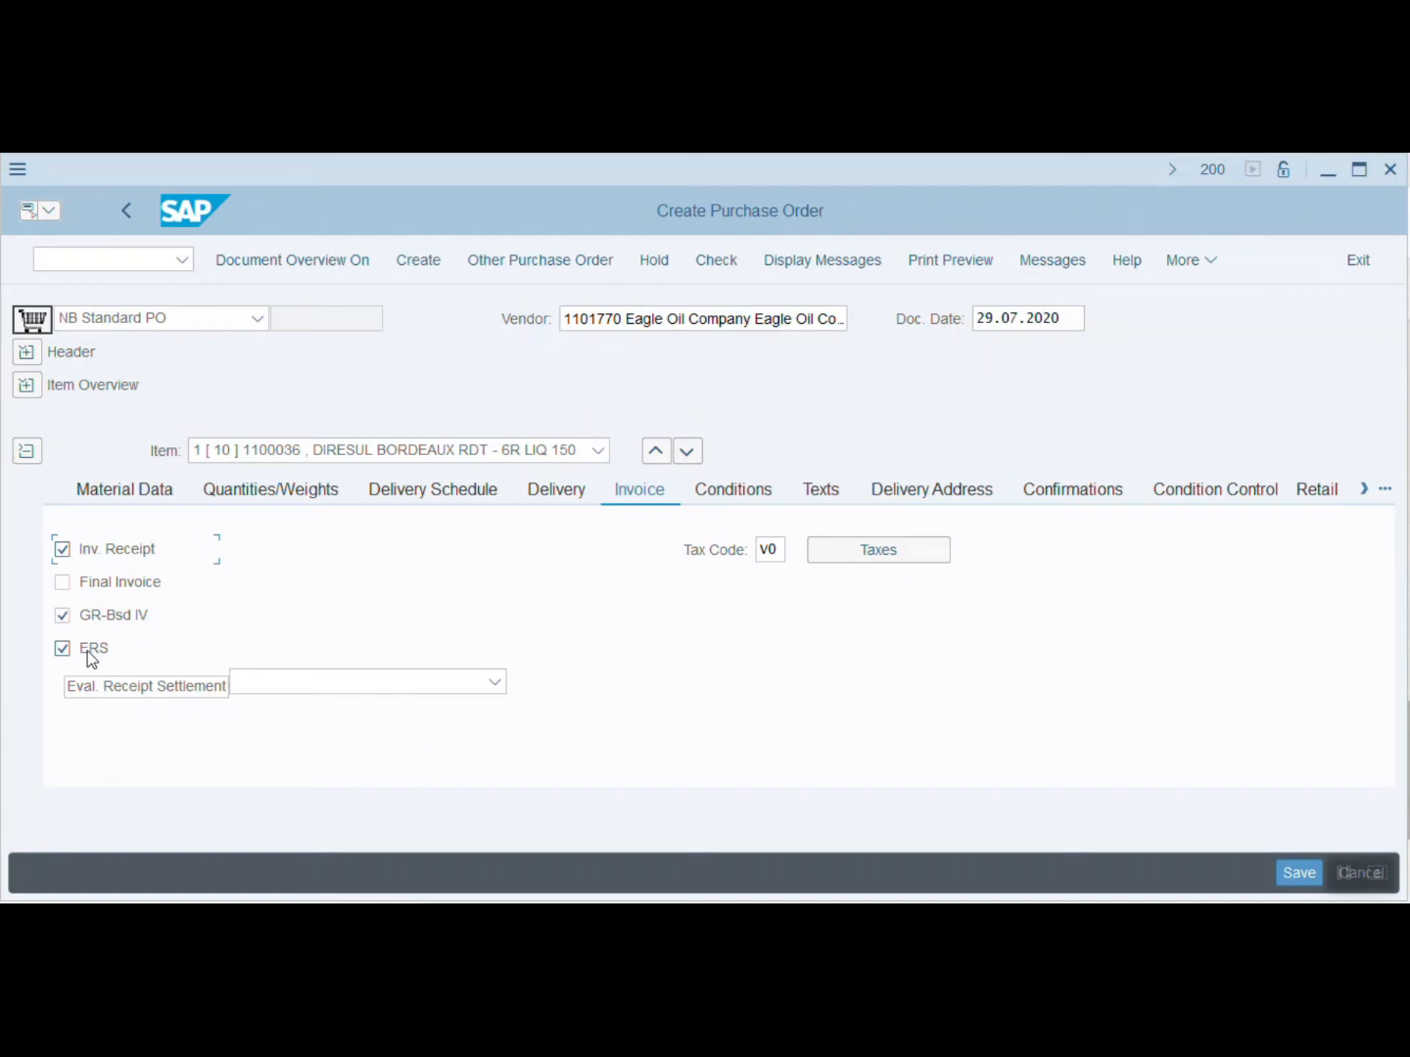
left_click(718, 551)
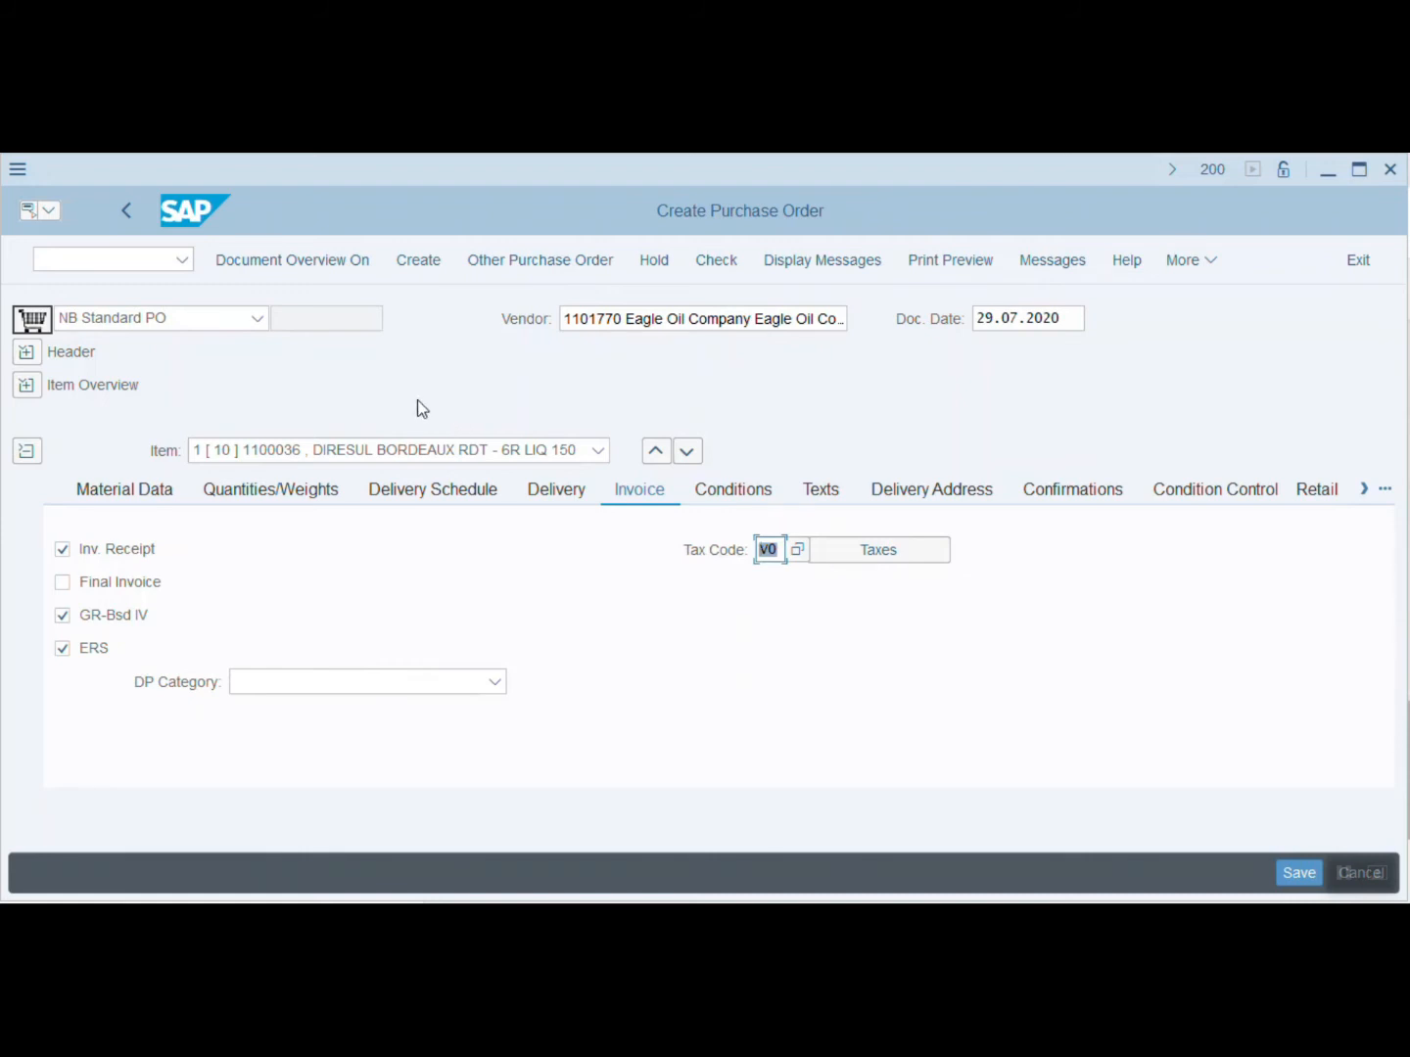
left_click(1295, 870)
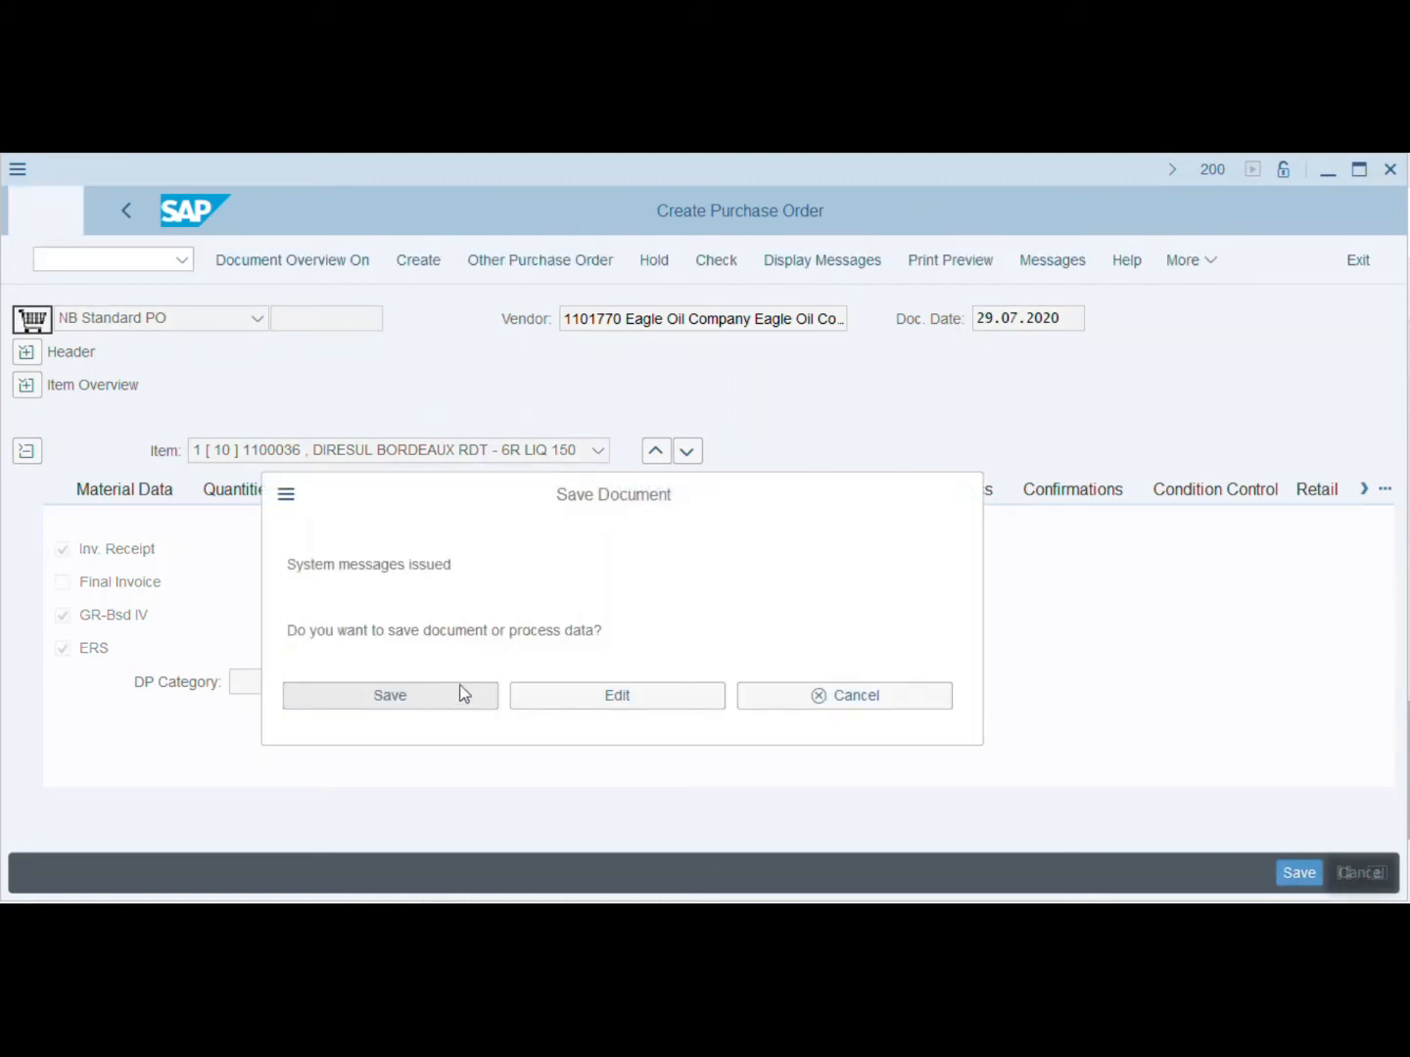
left_click(464, 694)
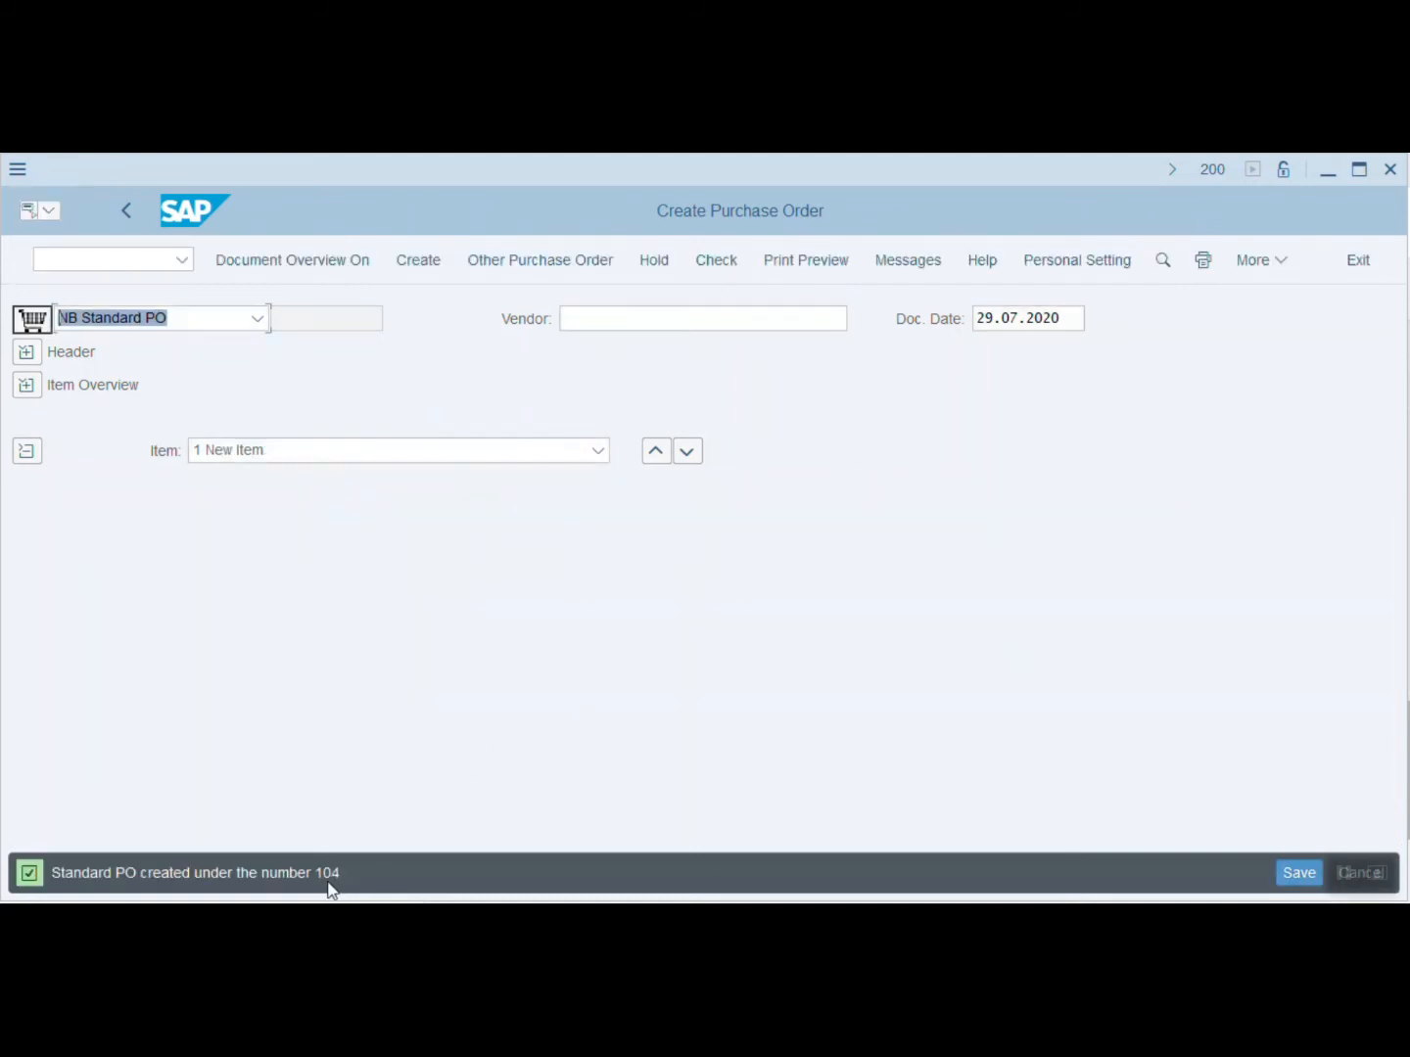
Open transaction MIGO and load the newly created purchase order for goods receipt with movement type 101.
left_click(92, 261)
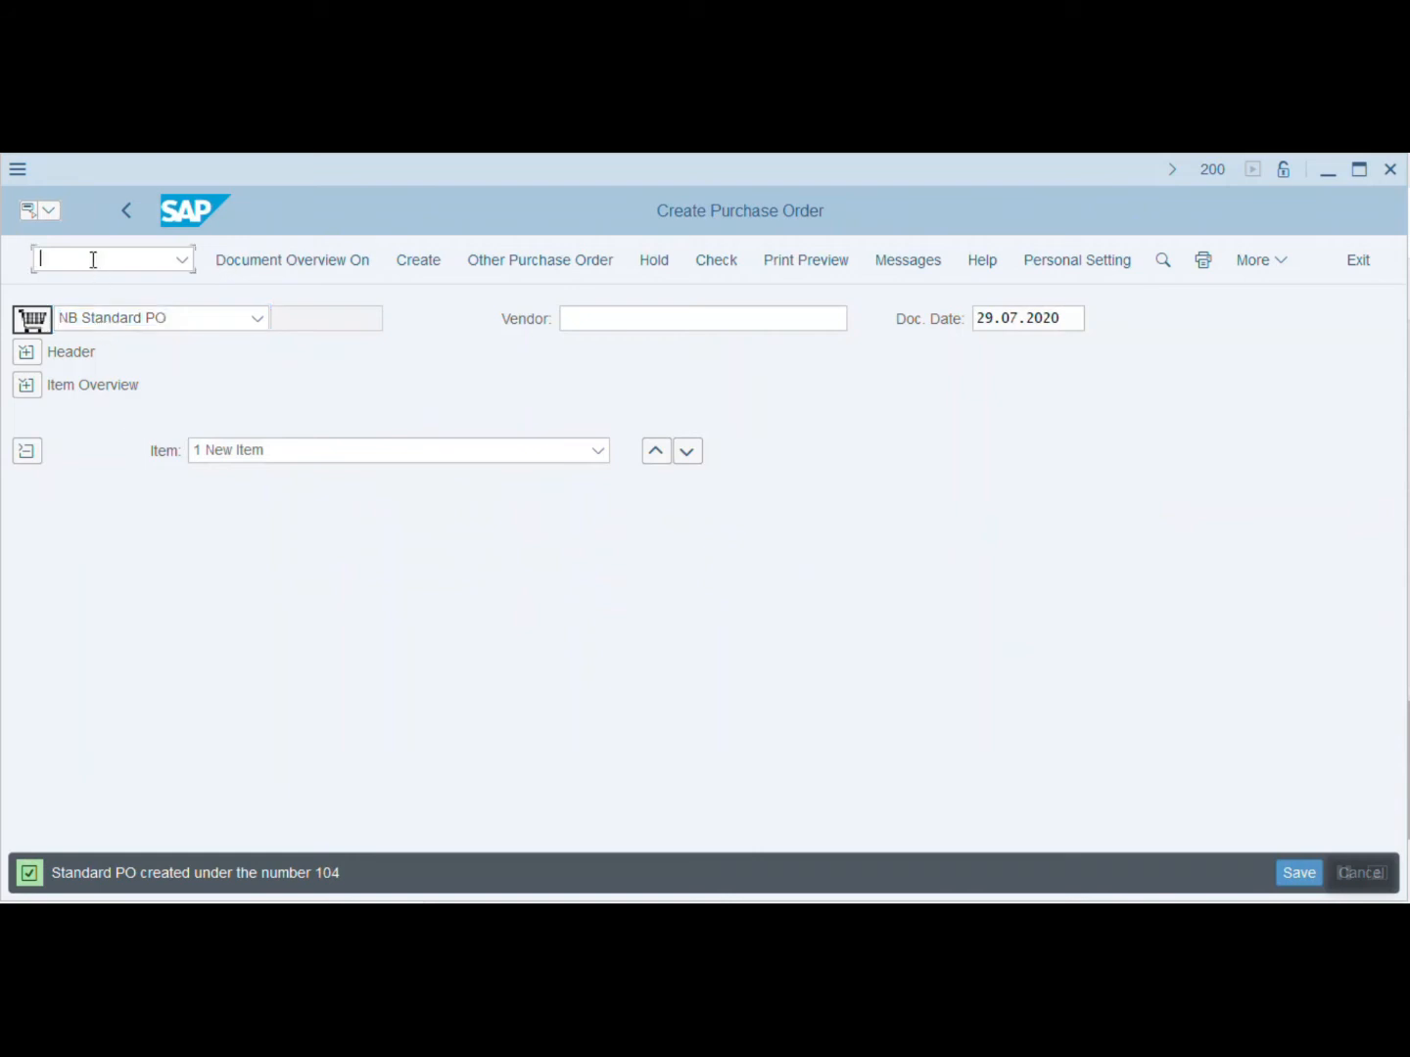
type("/n migo")
key("Return")
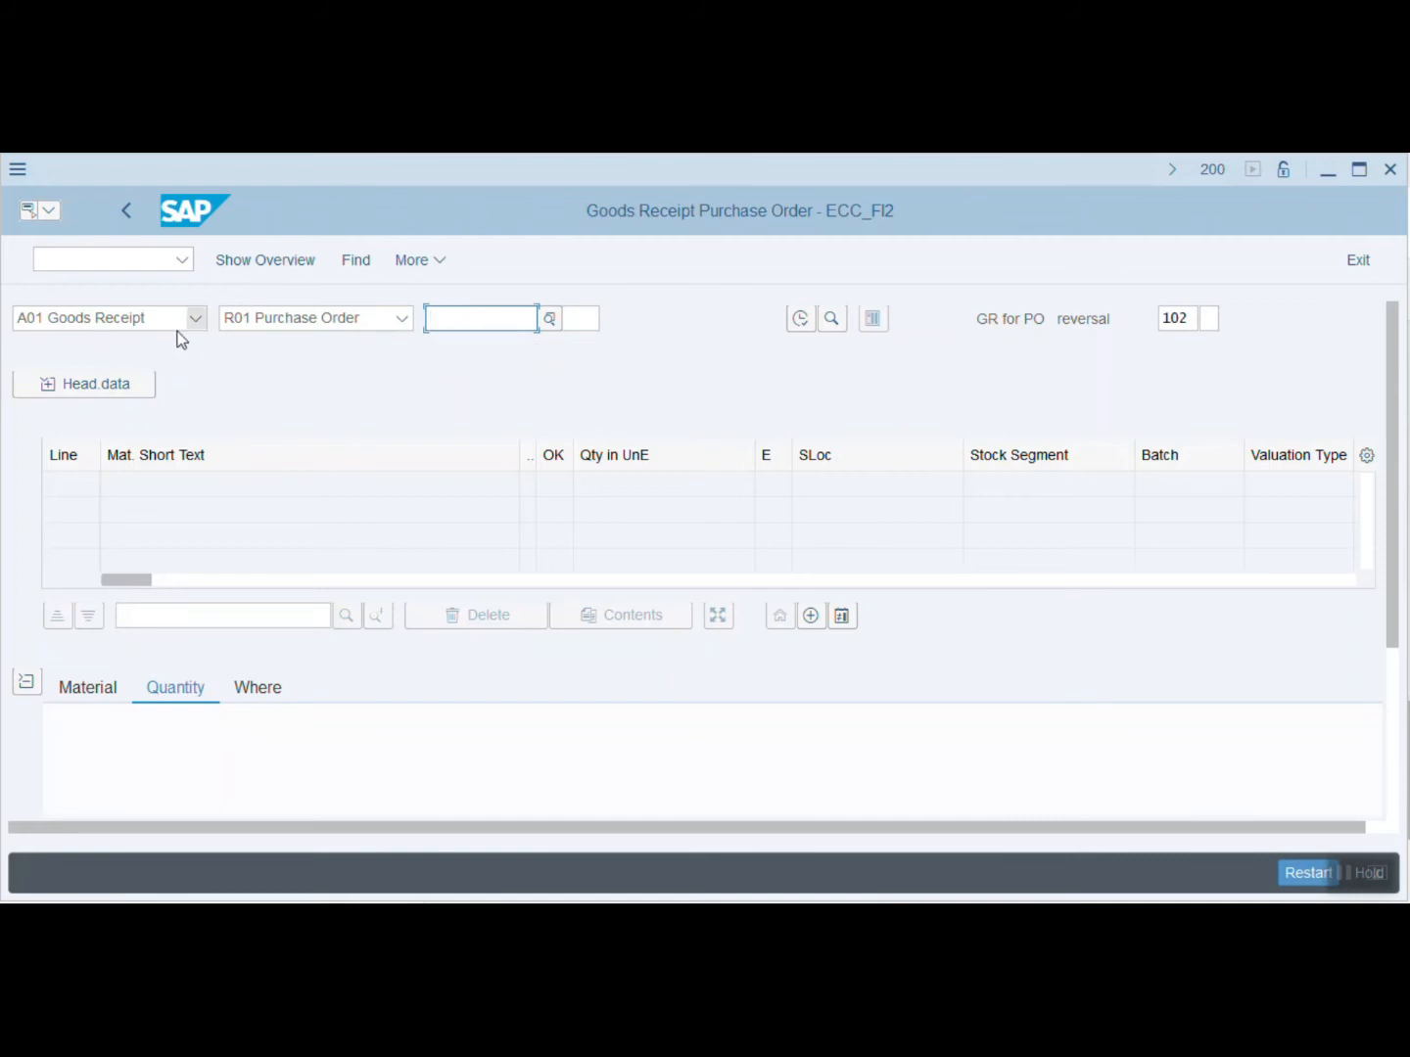
type("104")
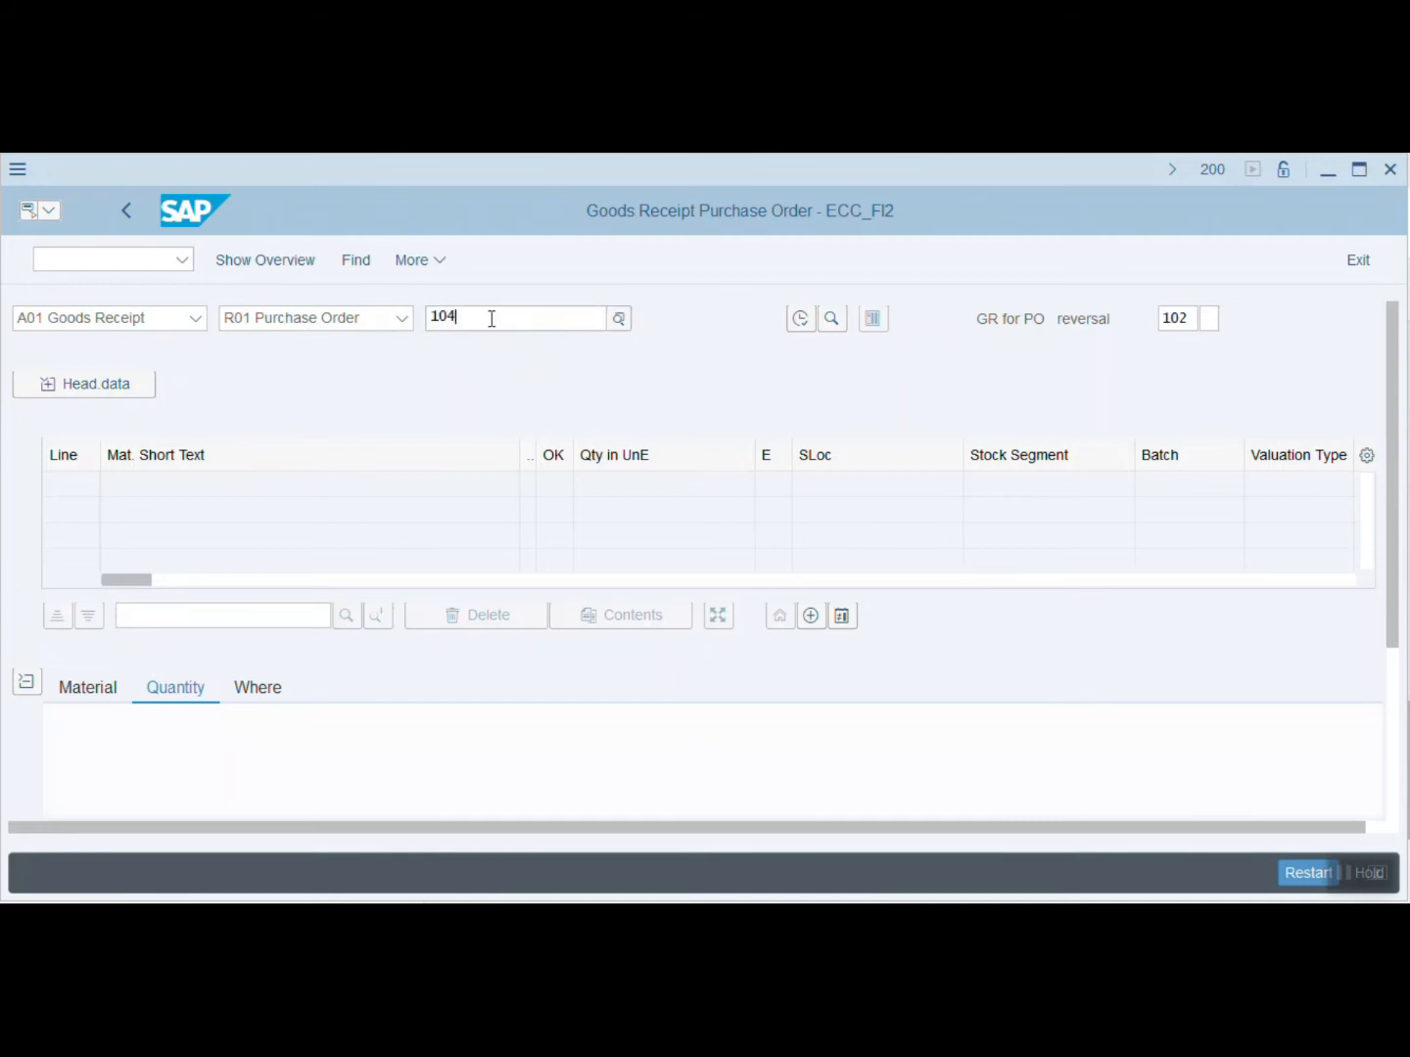
key("Return")
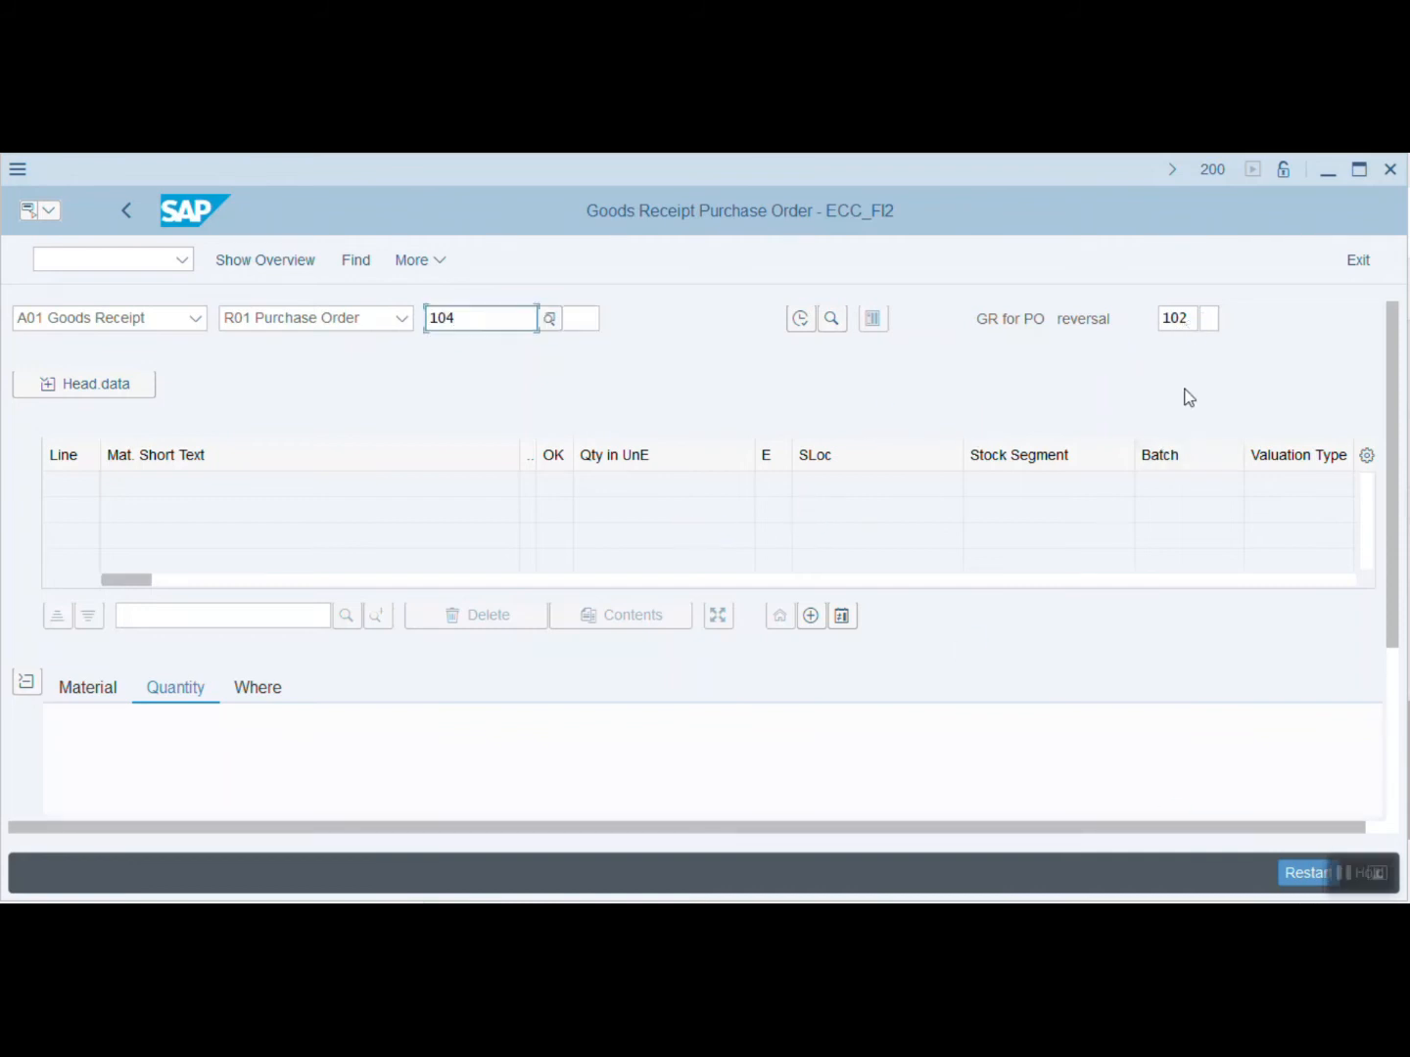
left_click(1196, 320)
key("BackSpace")
type("1")
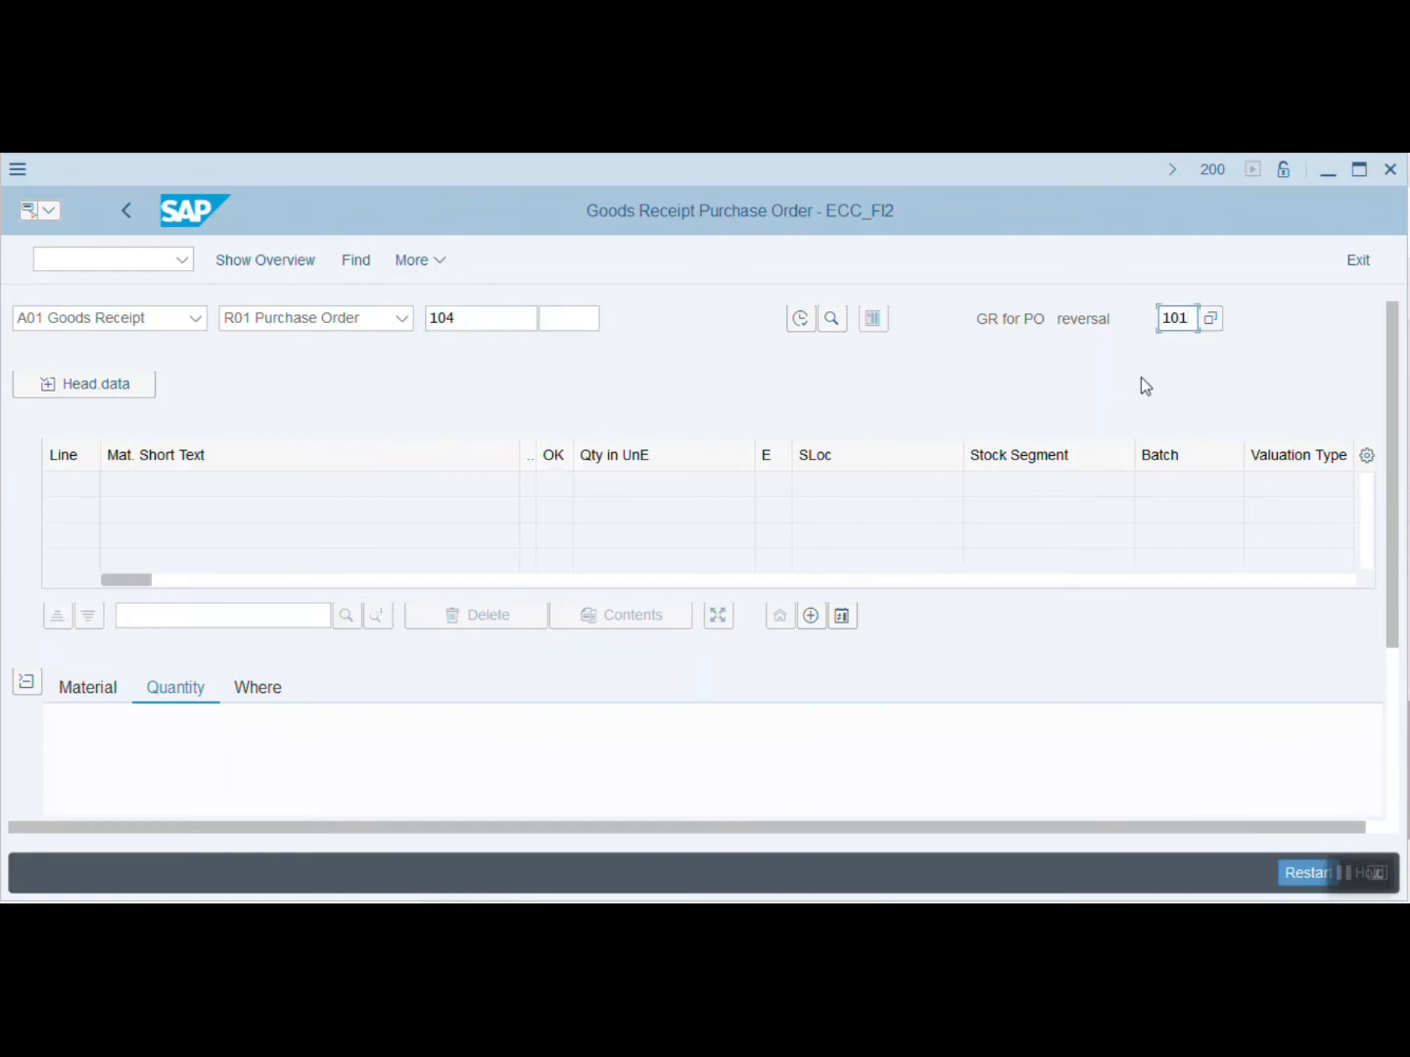
key("Return")
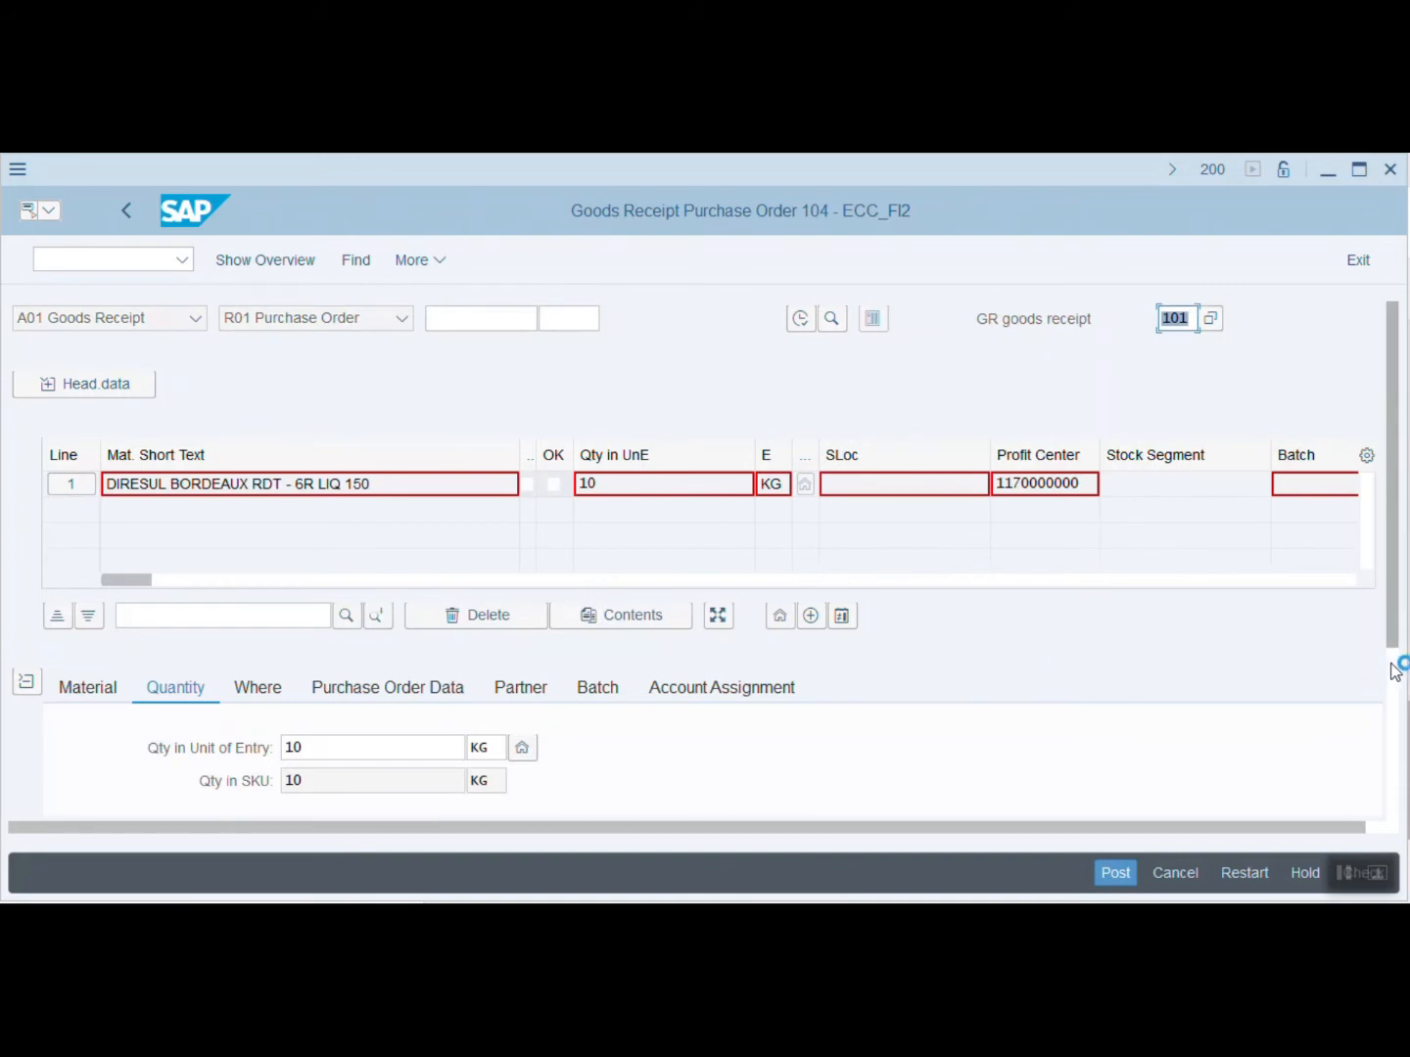
Mark the receipt item as OK, and enter the goods recipient's name and storage location Chem-Prepration.
scroll(1394, 670, "down", 3)
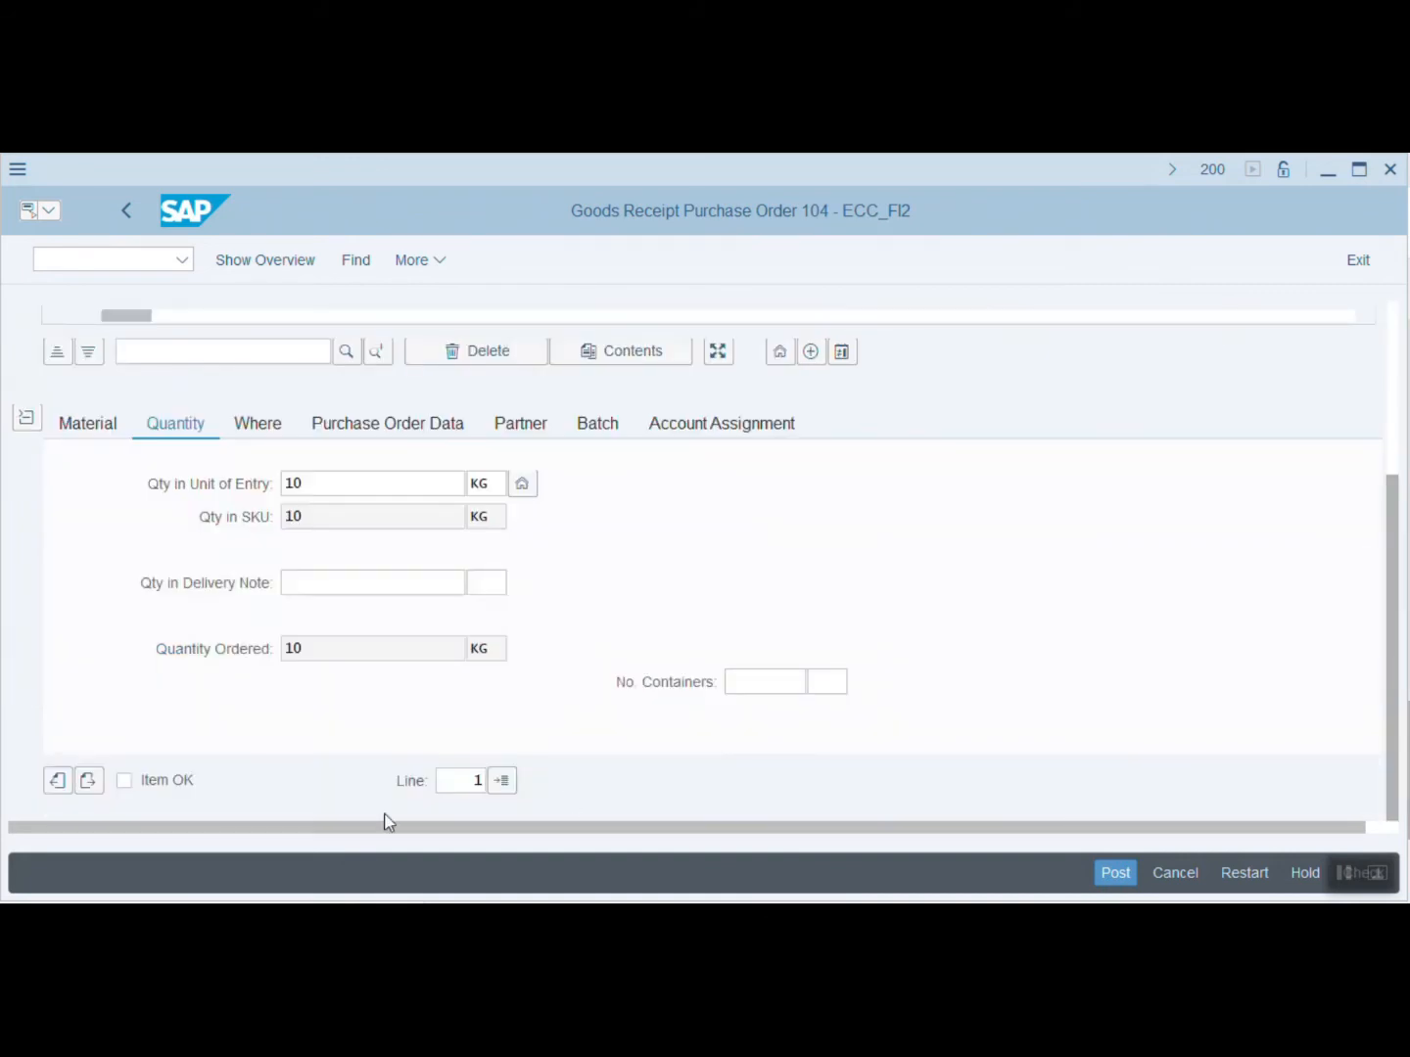
left_click(124, 781)
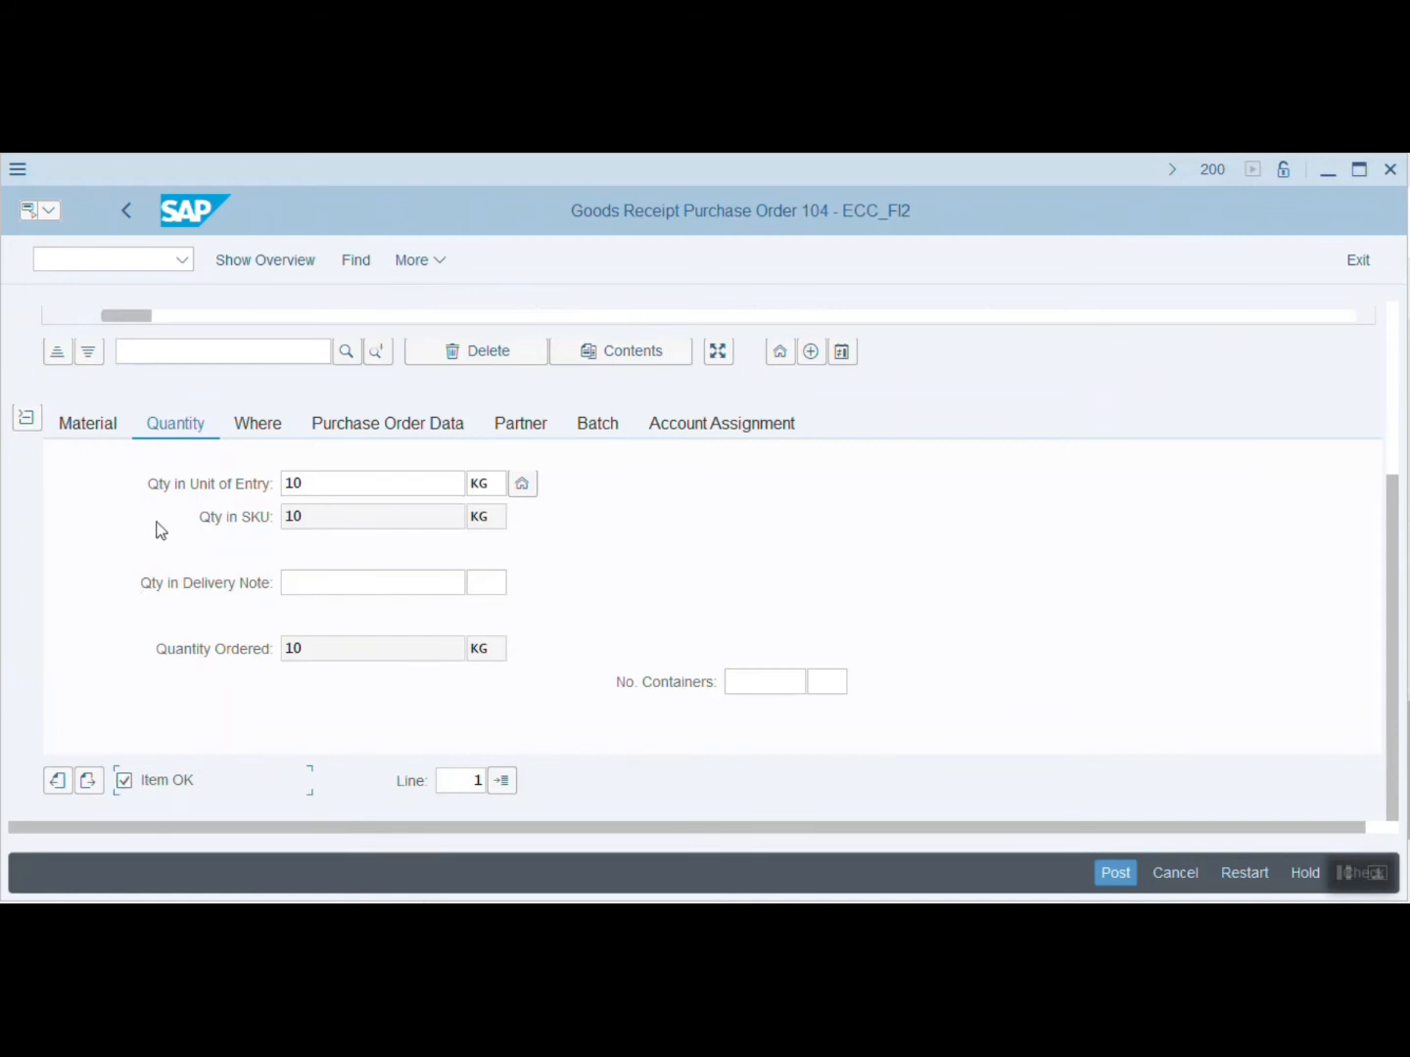
left_click(257, 425)
left_click(315, 623)
left_click(319, 646)
left_click(308, 587)
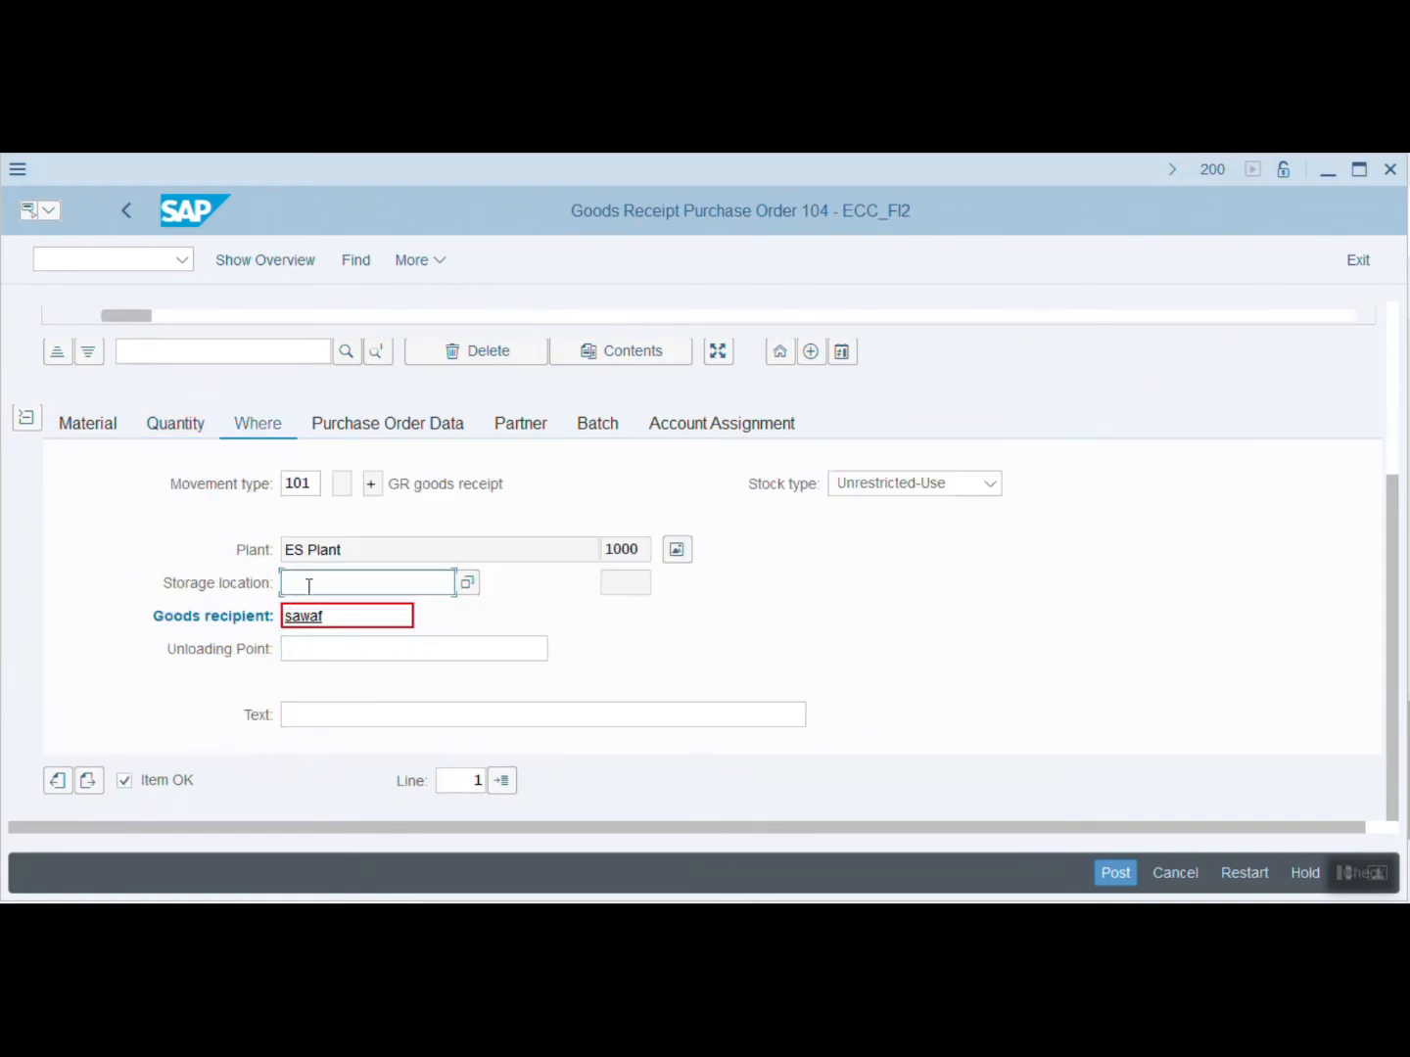
left_click(322, 615)
Set both the date of manufacture and the SLED/BBD to 29.07.2020 in the item's batch data.
left_click(603, 427)
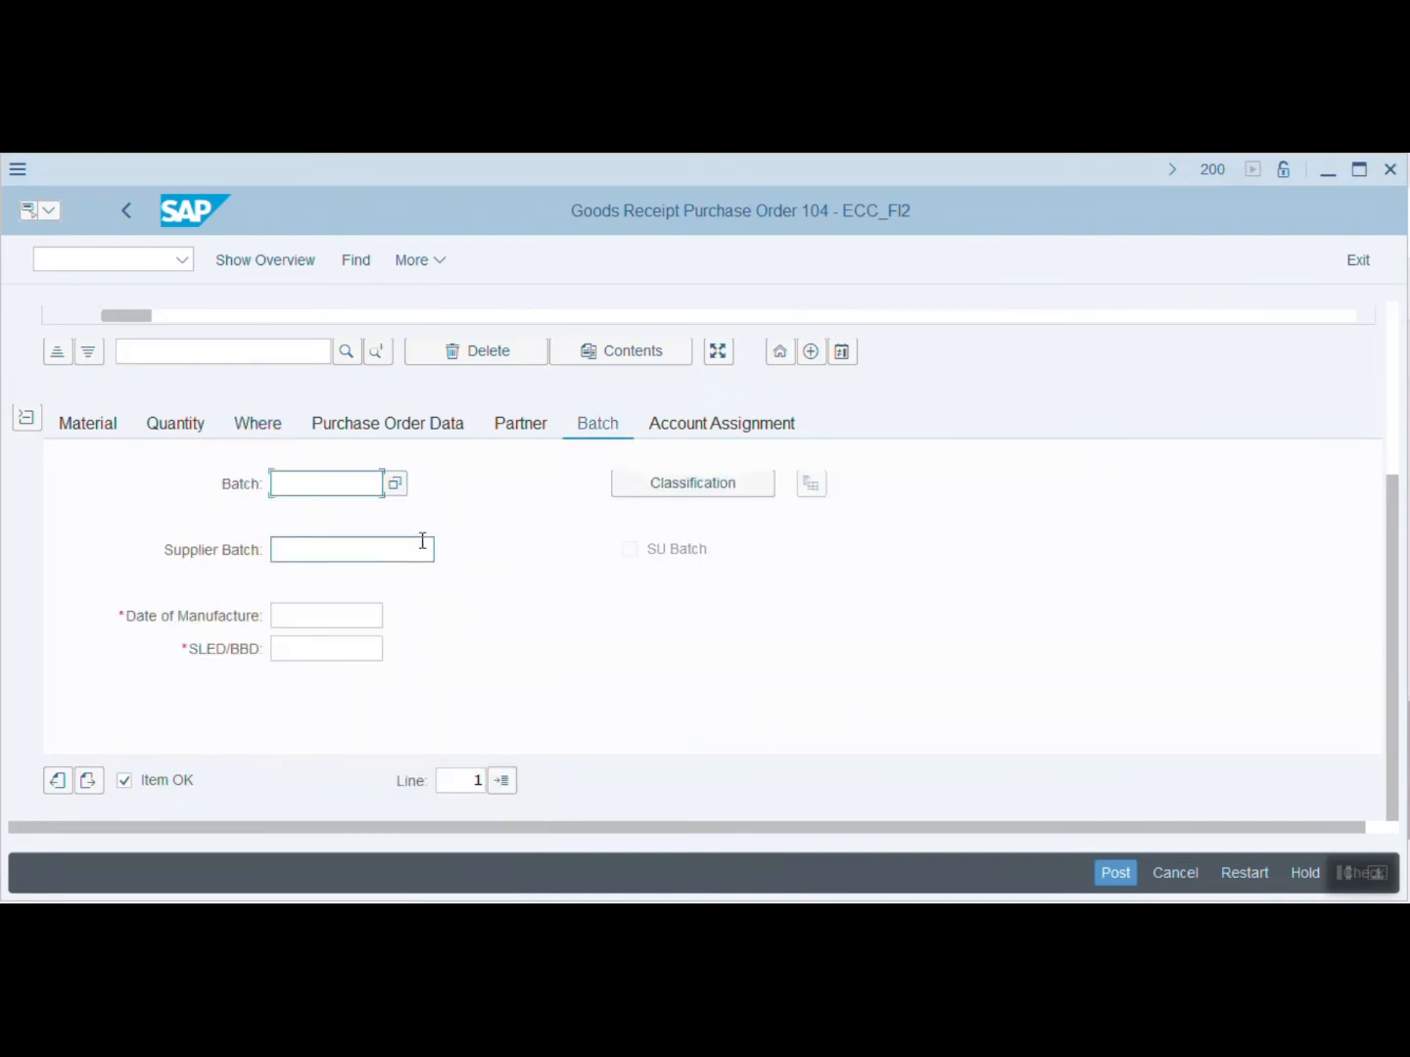
left_click(292, 614)
left_click(312, 644)
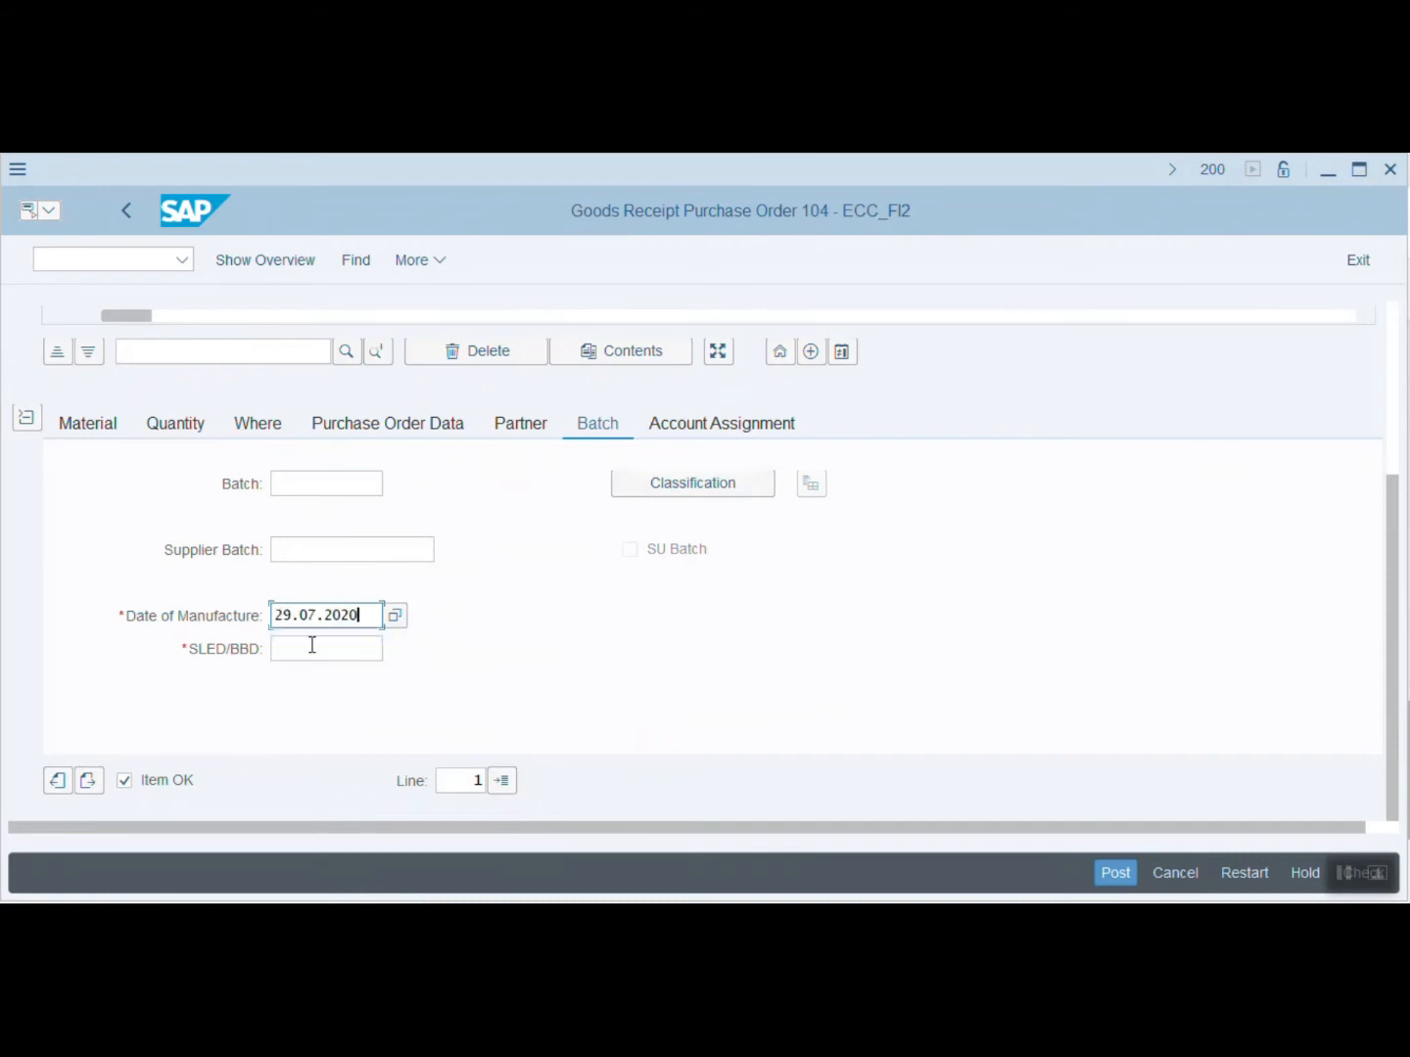
left_click(294, 648)
left_click(318, 680)
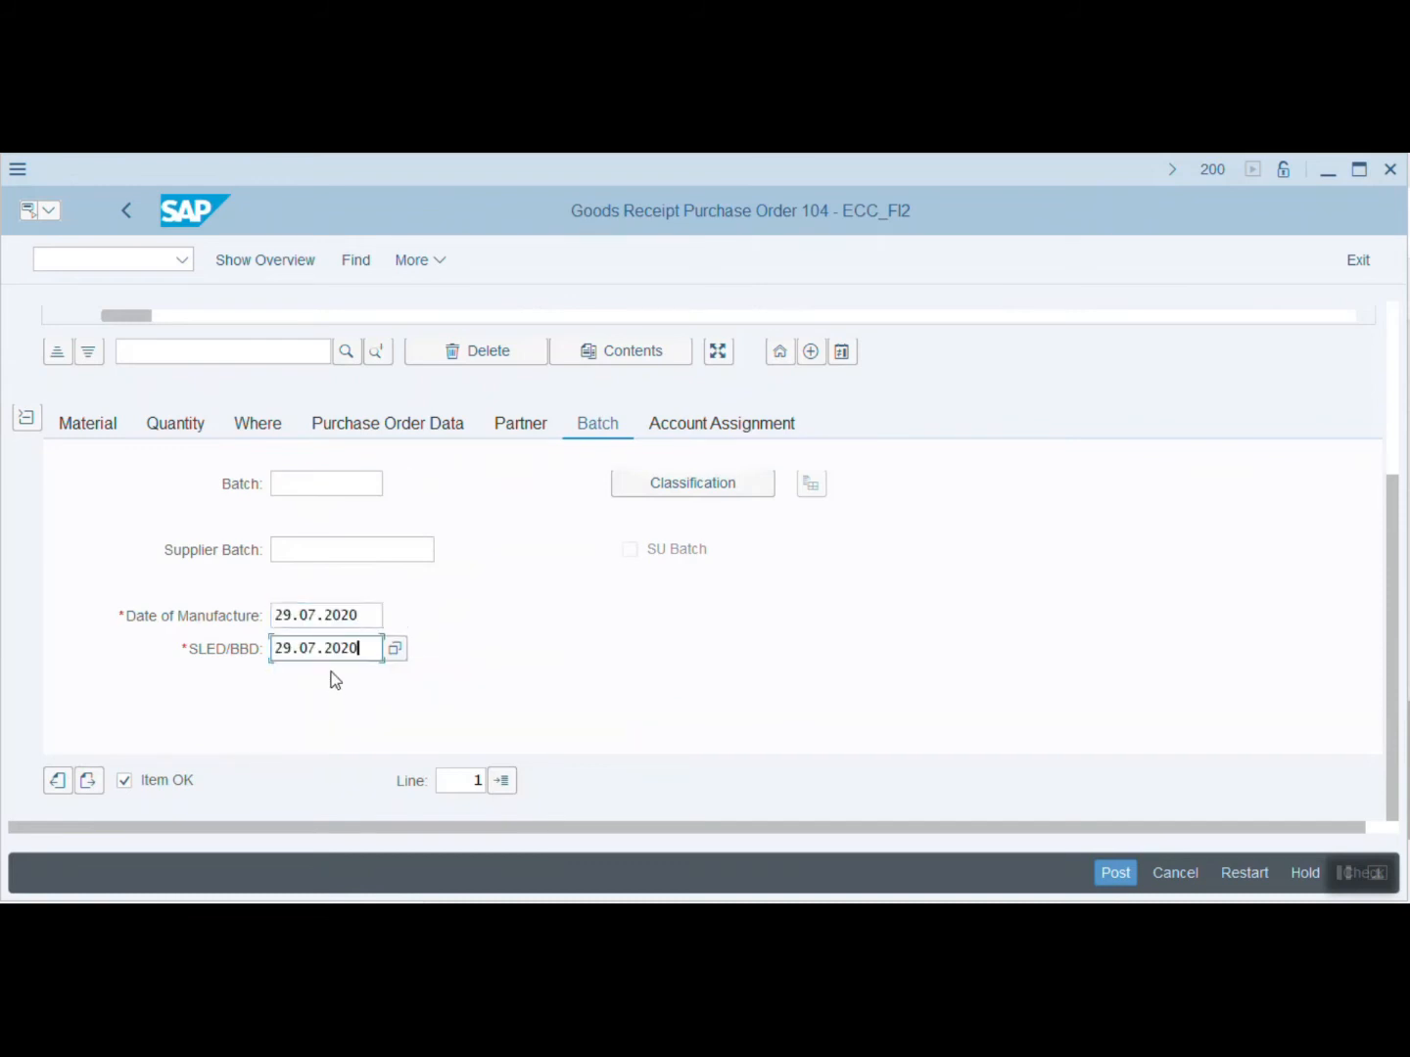
Review the item's material data and overview line, and post the goods receipt.
left_click(86, 426)
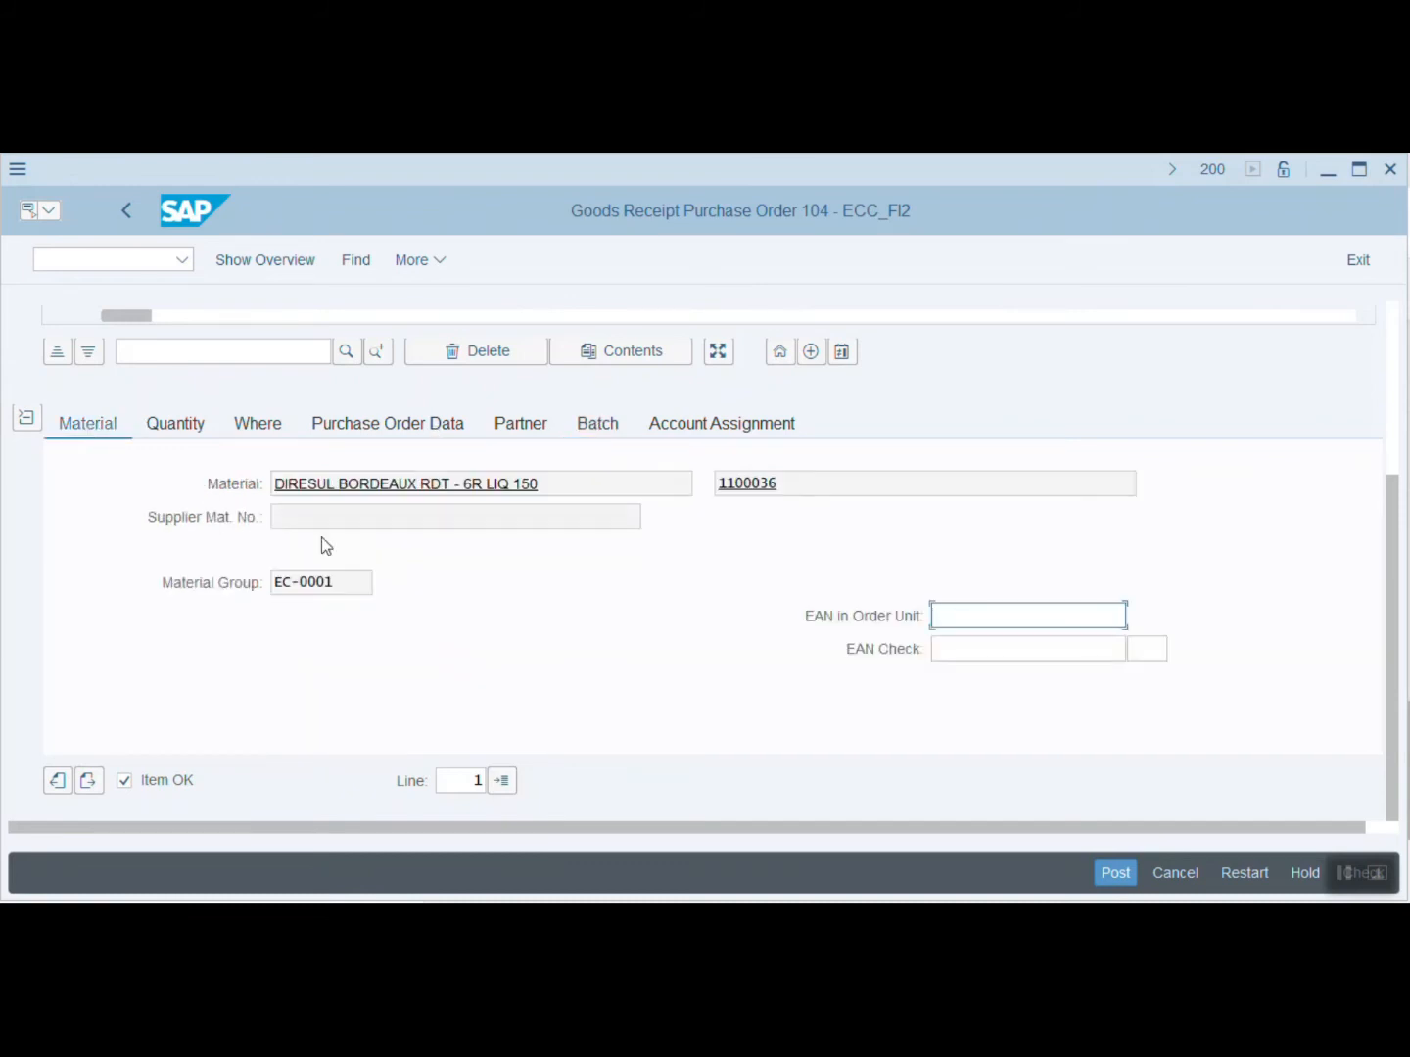
left_click(1391, 458)
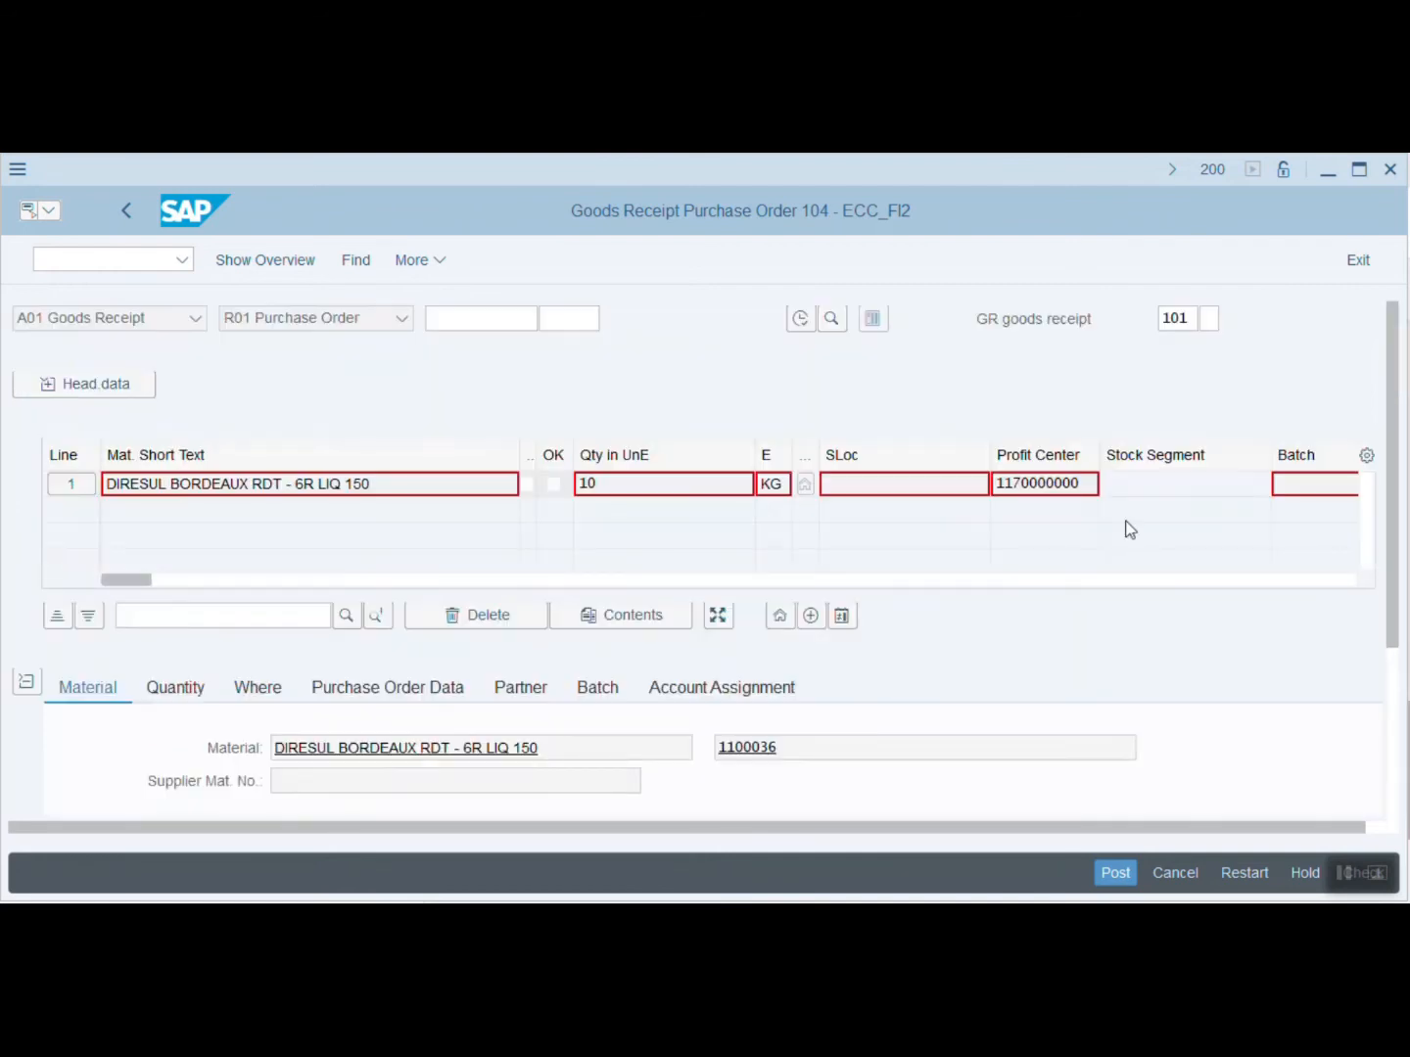
left_click(567, 488)
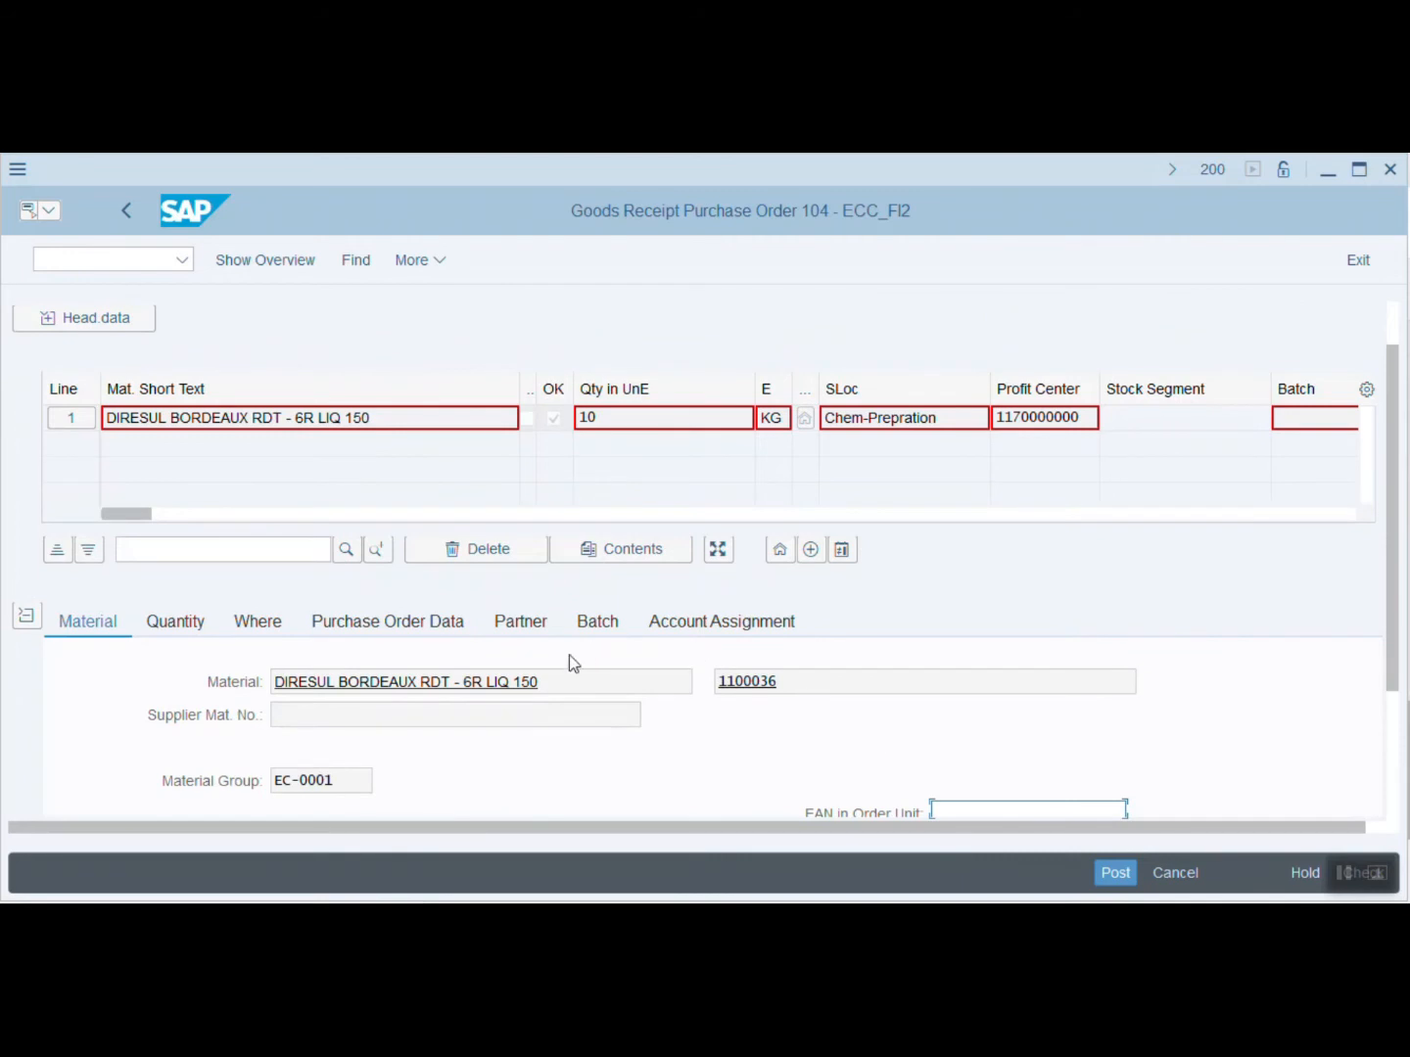
left_click(1119, 873)
left_click(1119, 873)
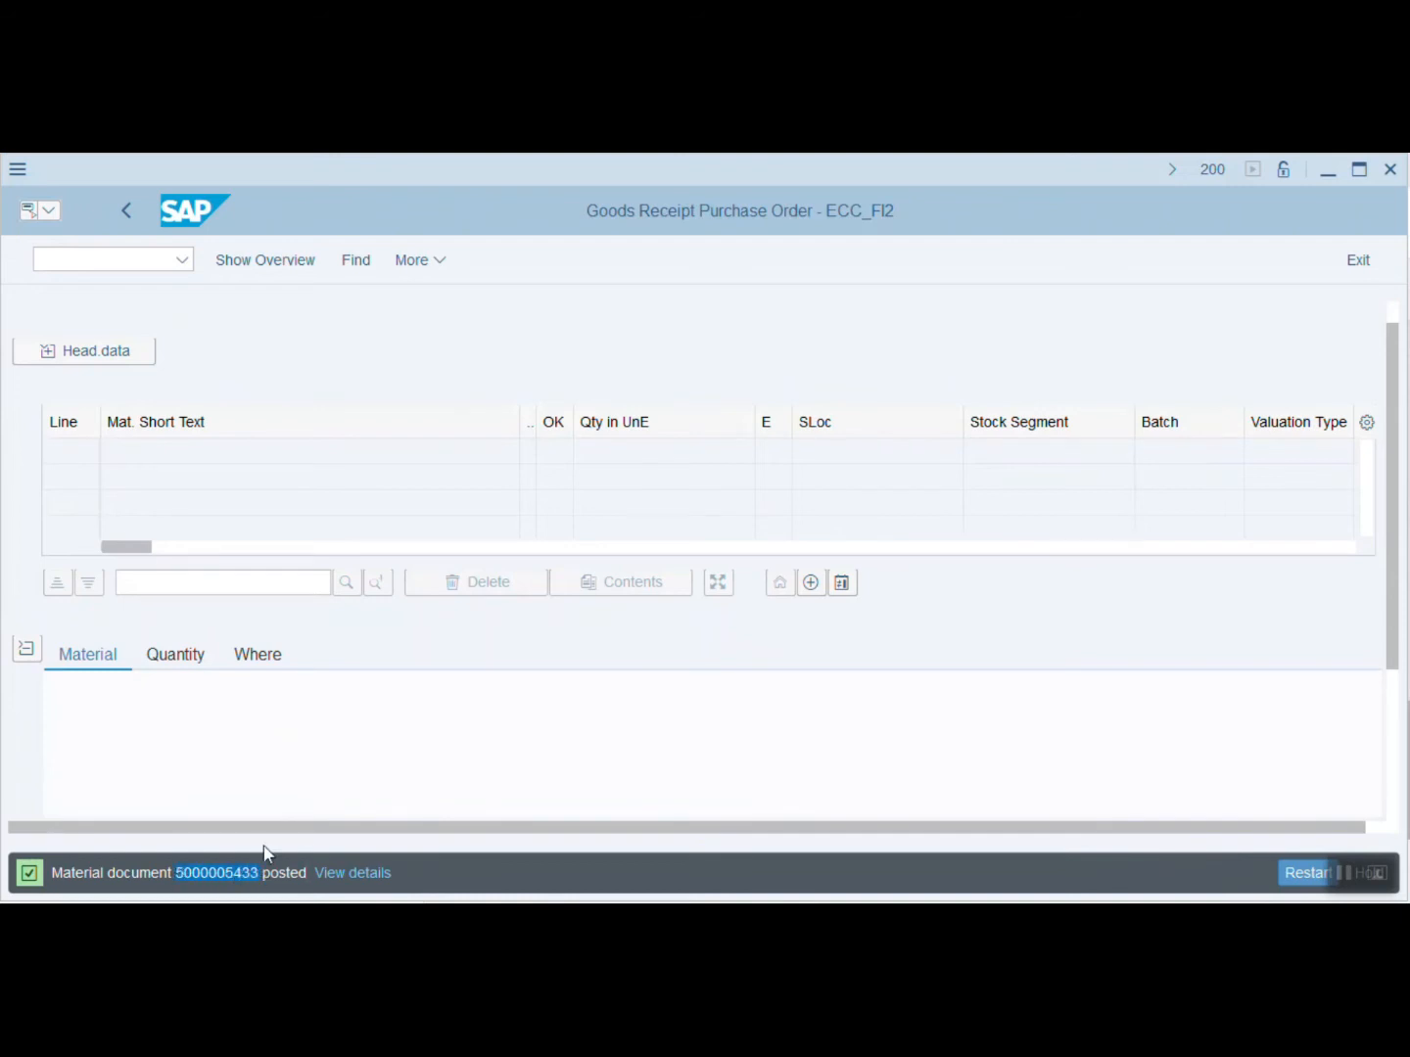
Open the ABAP Editor with transaction SE38 and execute the evaluated receipt settlement program.
left_click(114, 252)
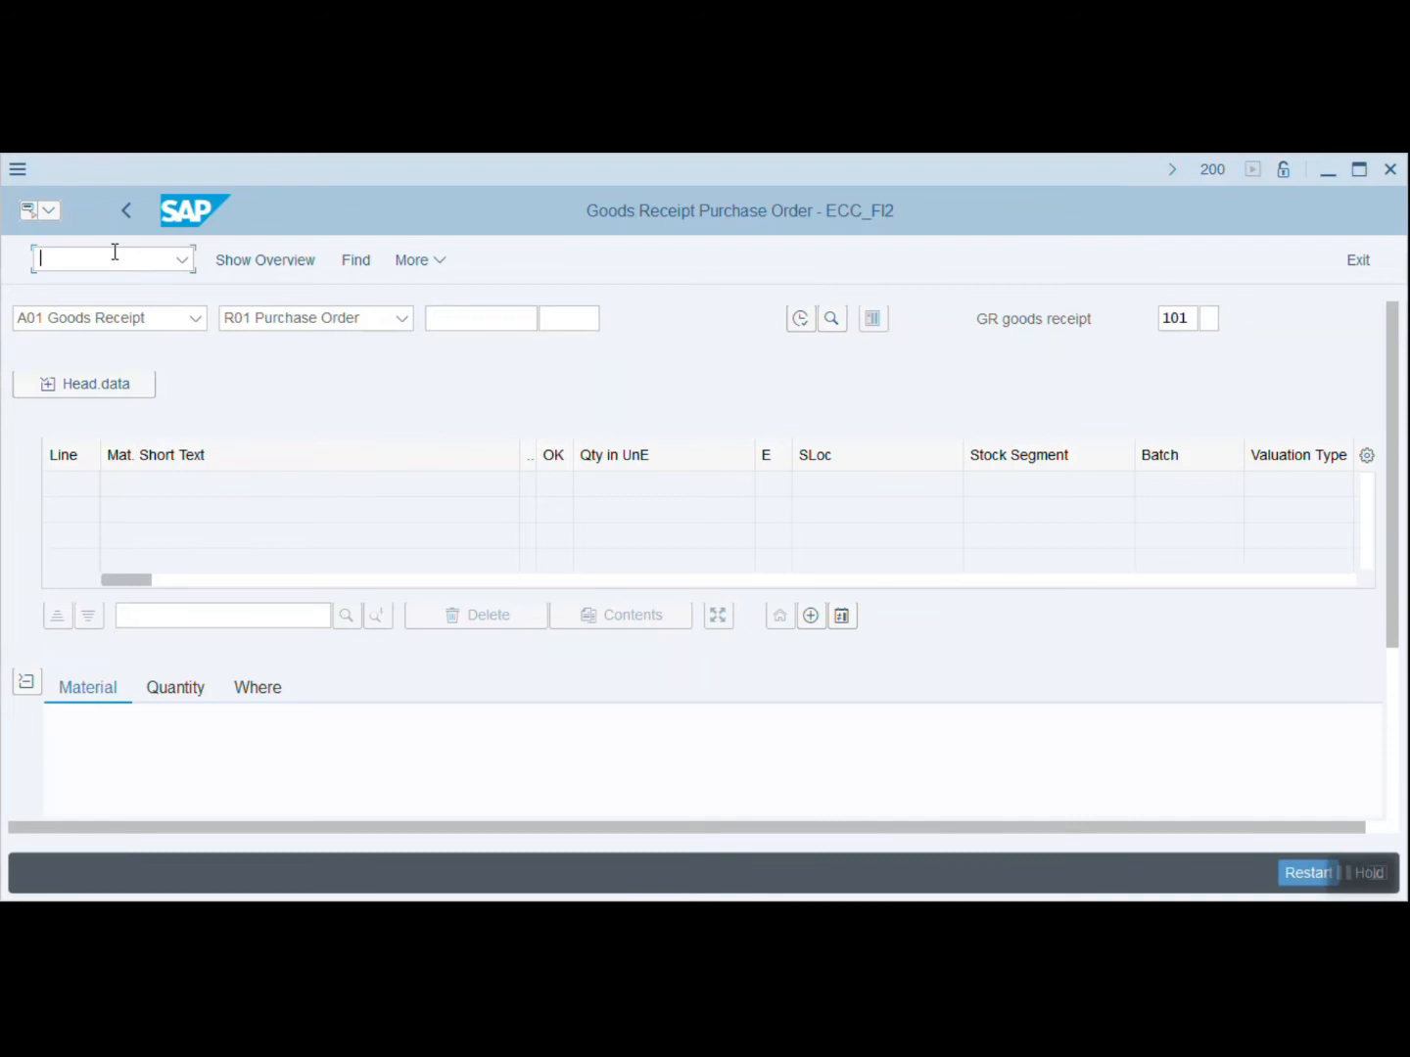
type("/n se38")
key("Return")
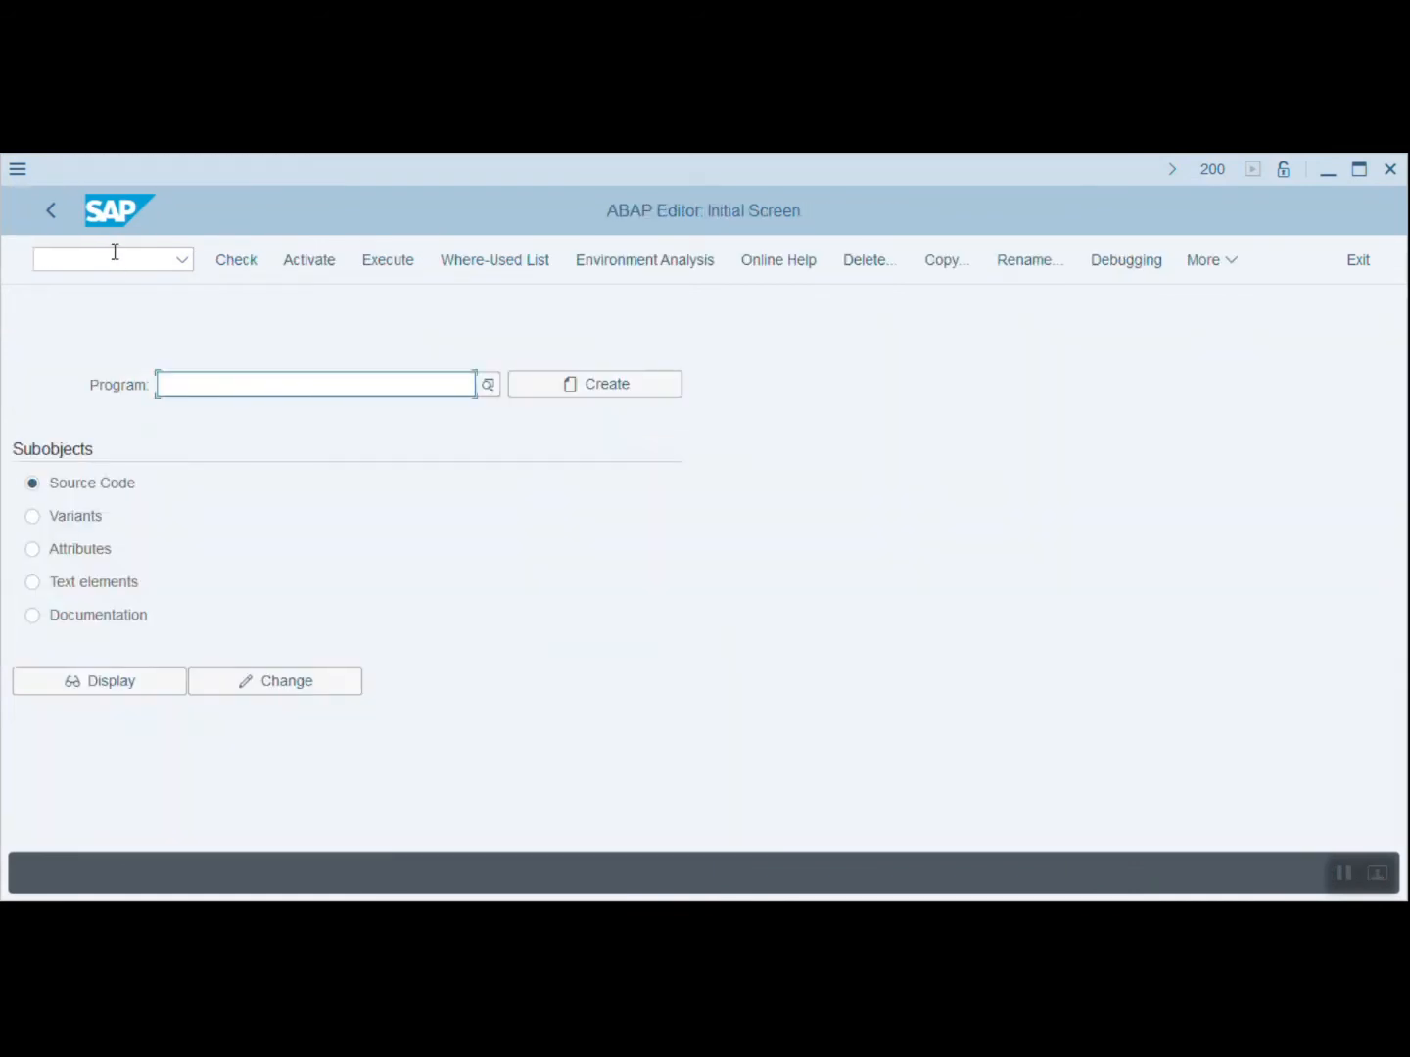
left_click(212, 393)
left_click(213, 417)
left_click(382, 262)
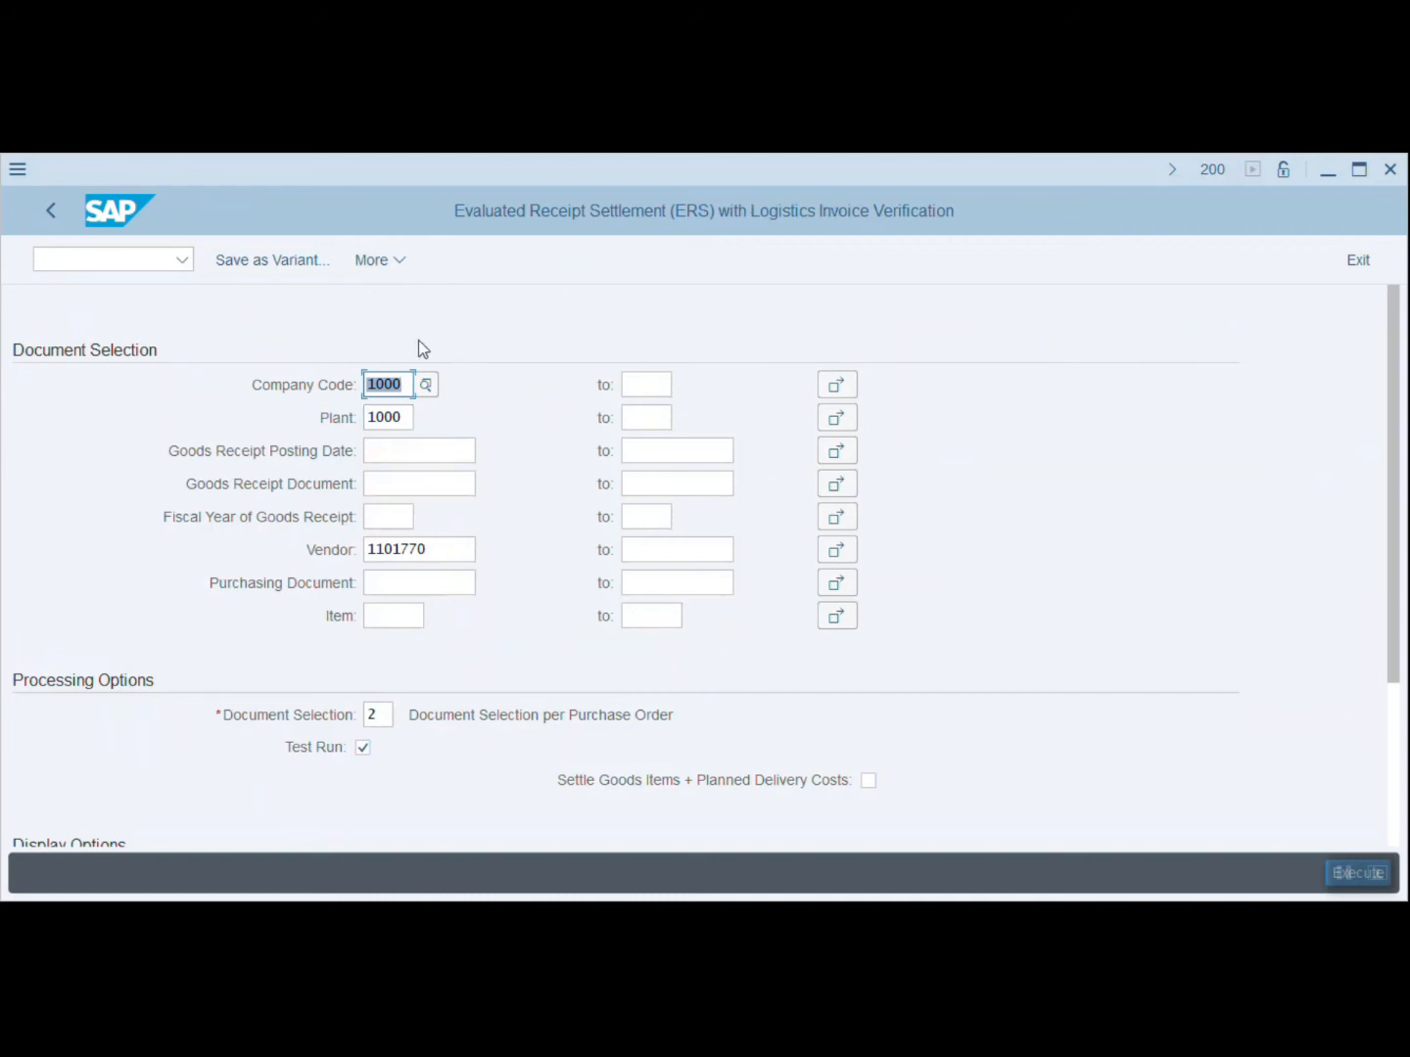
Open the evaluated receipt settlement screen directly with transaction MRRL.
left_click(86, 262)
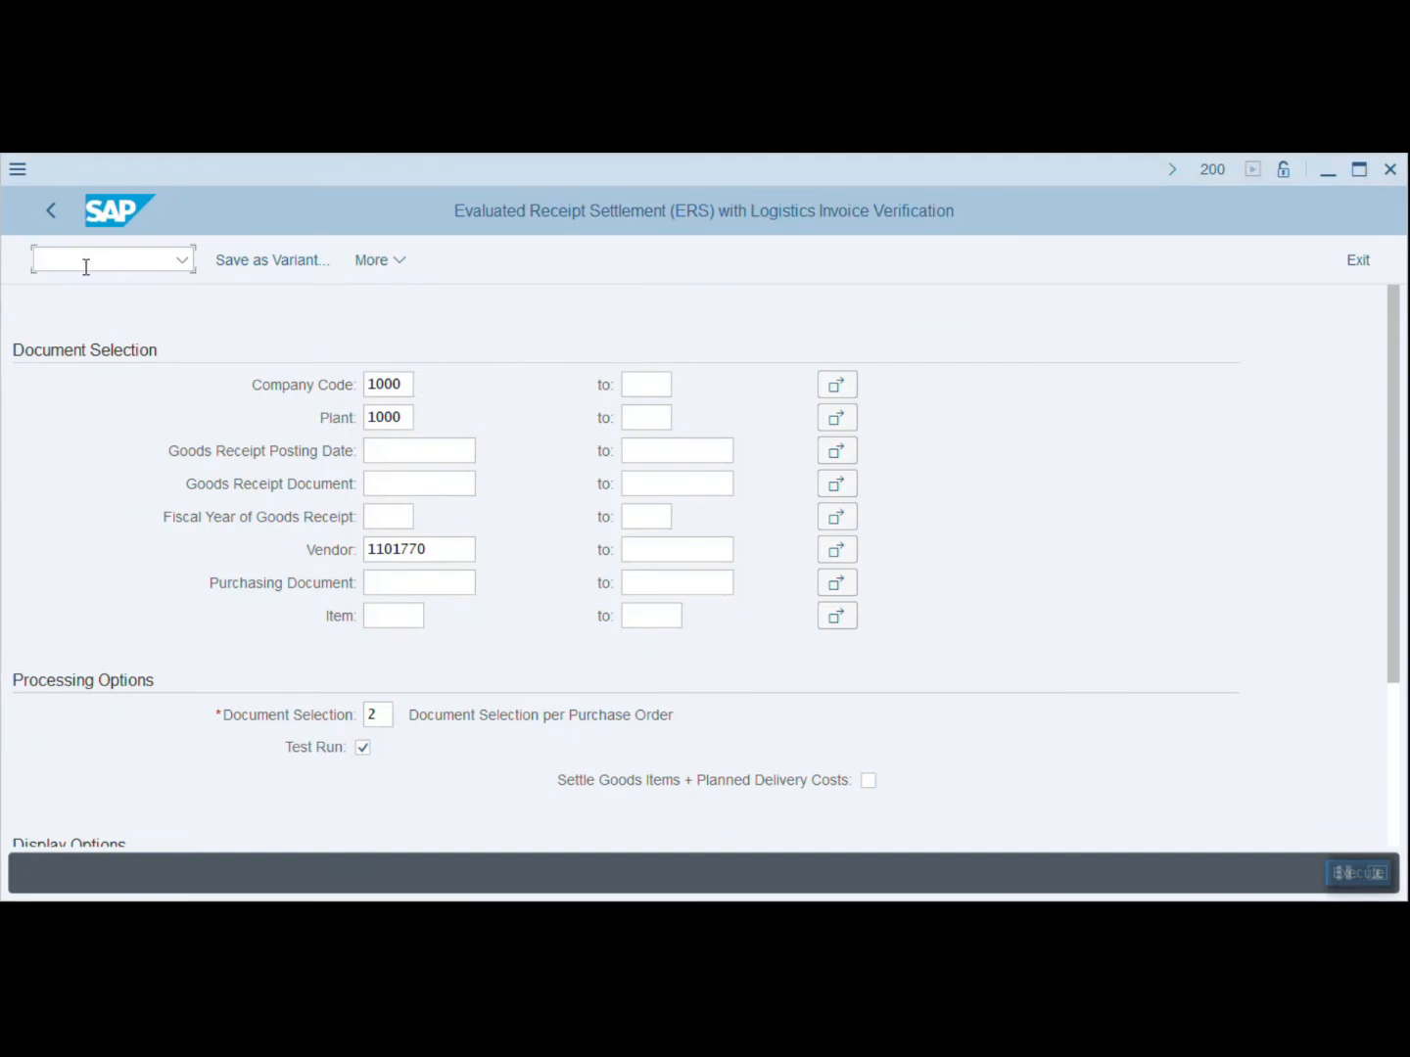
type("/N MRRL")
key("Return")
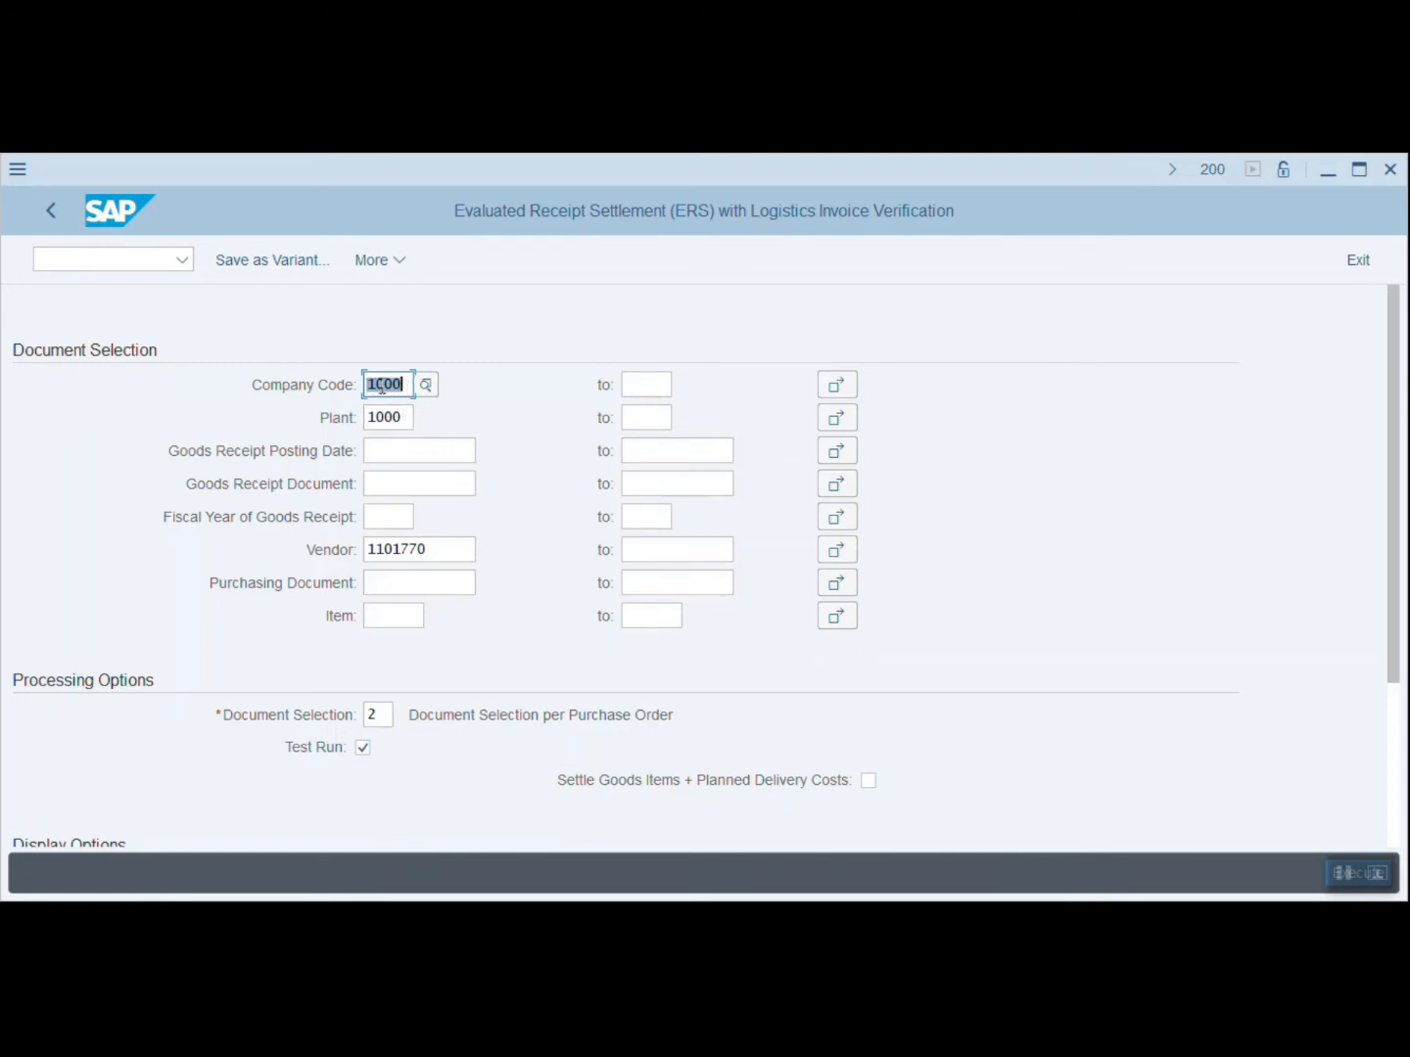
Set the document selection to 2, per Purchase Order, and enable Settle Goods Items + Planned Delivery Costs for the vendor.
left_click(446, 546)
left_click_drag(447, 546, 351, 552)
left_click(439, 548)
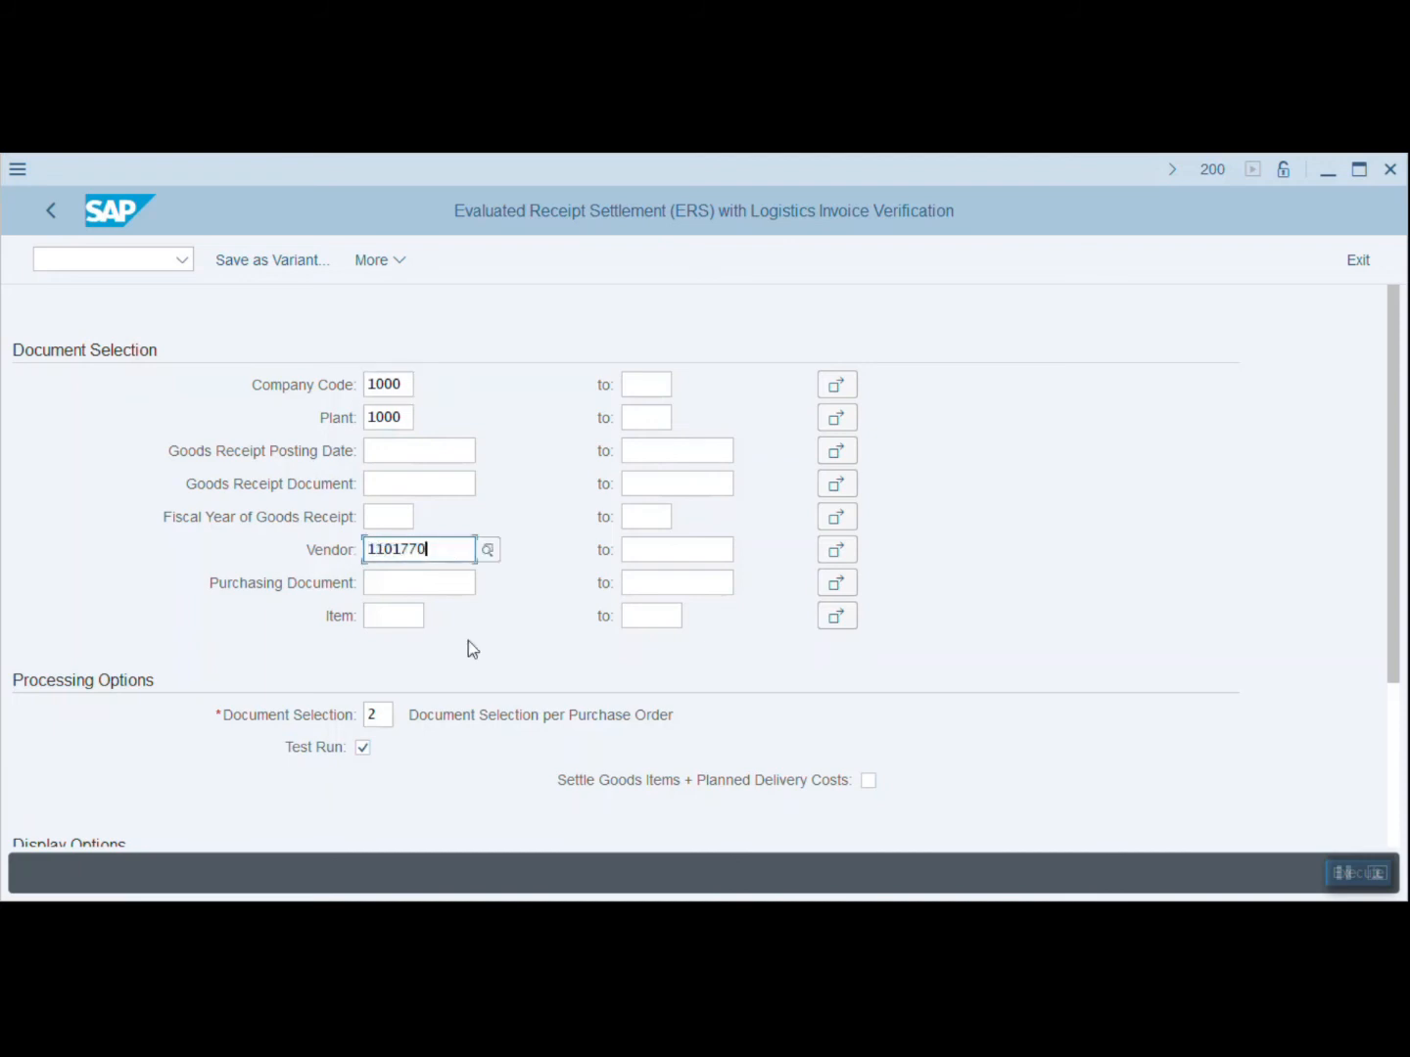
left_click(377, 715)
left_click(404, 717)
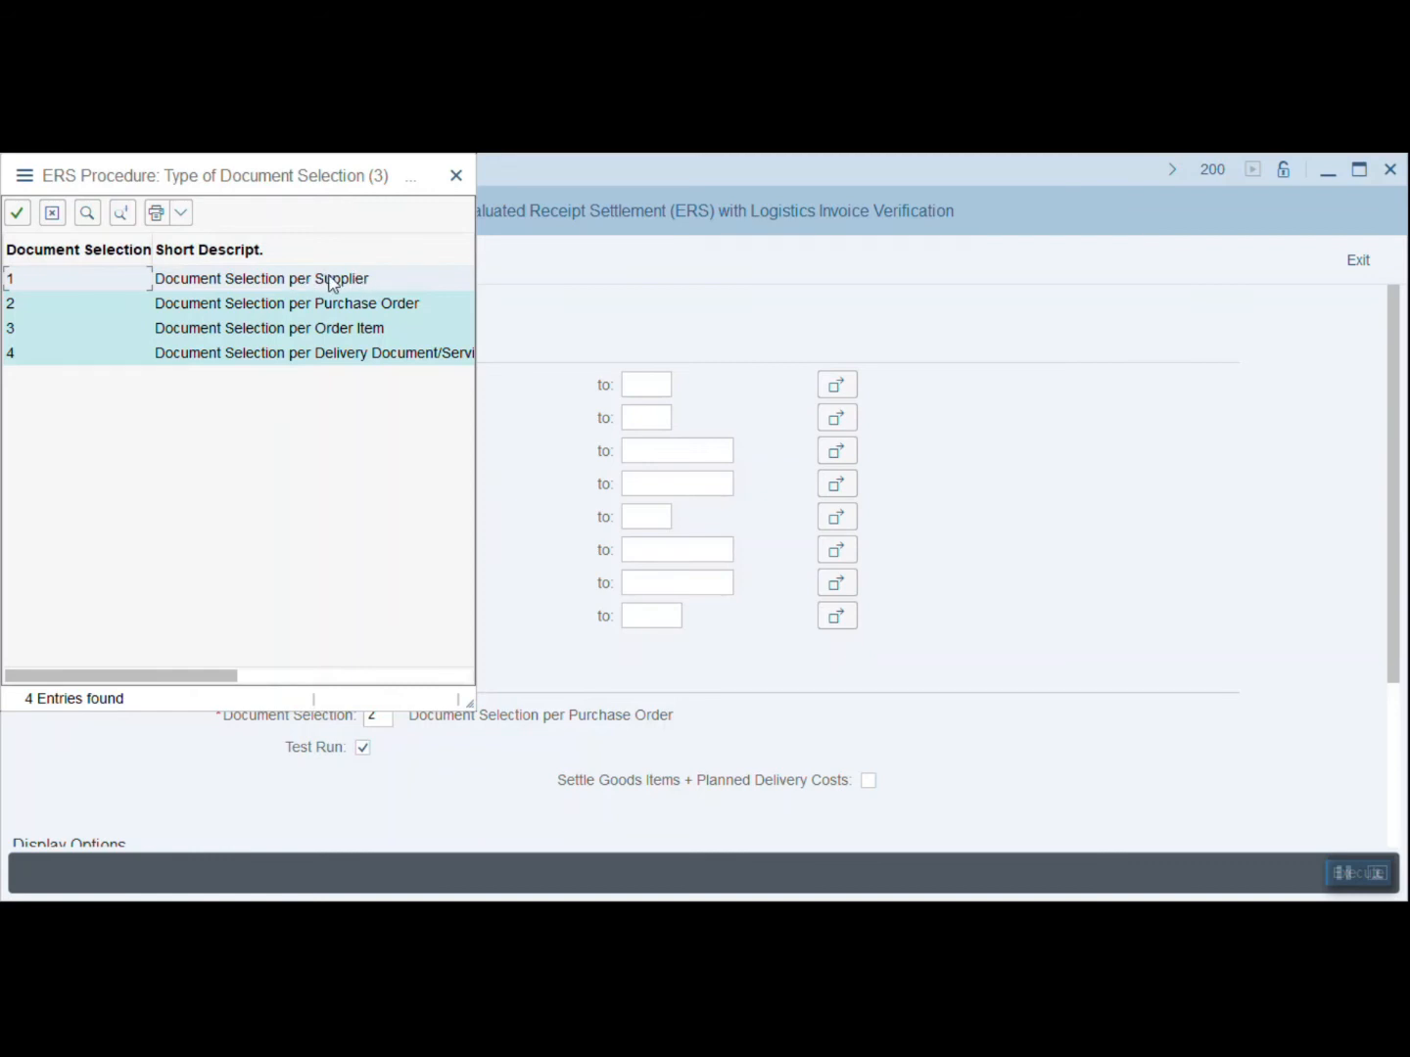
left_click(348, 307)
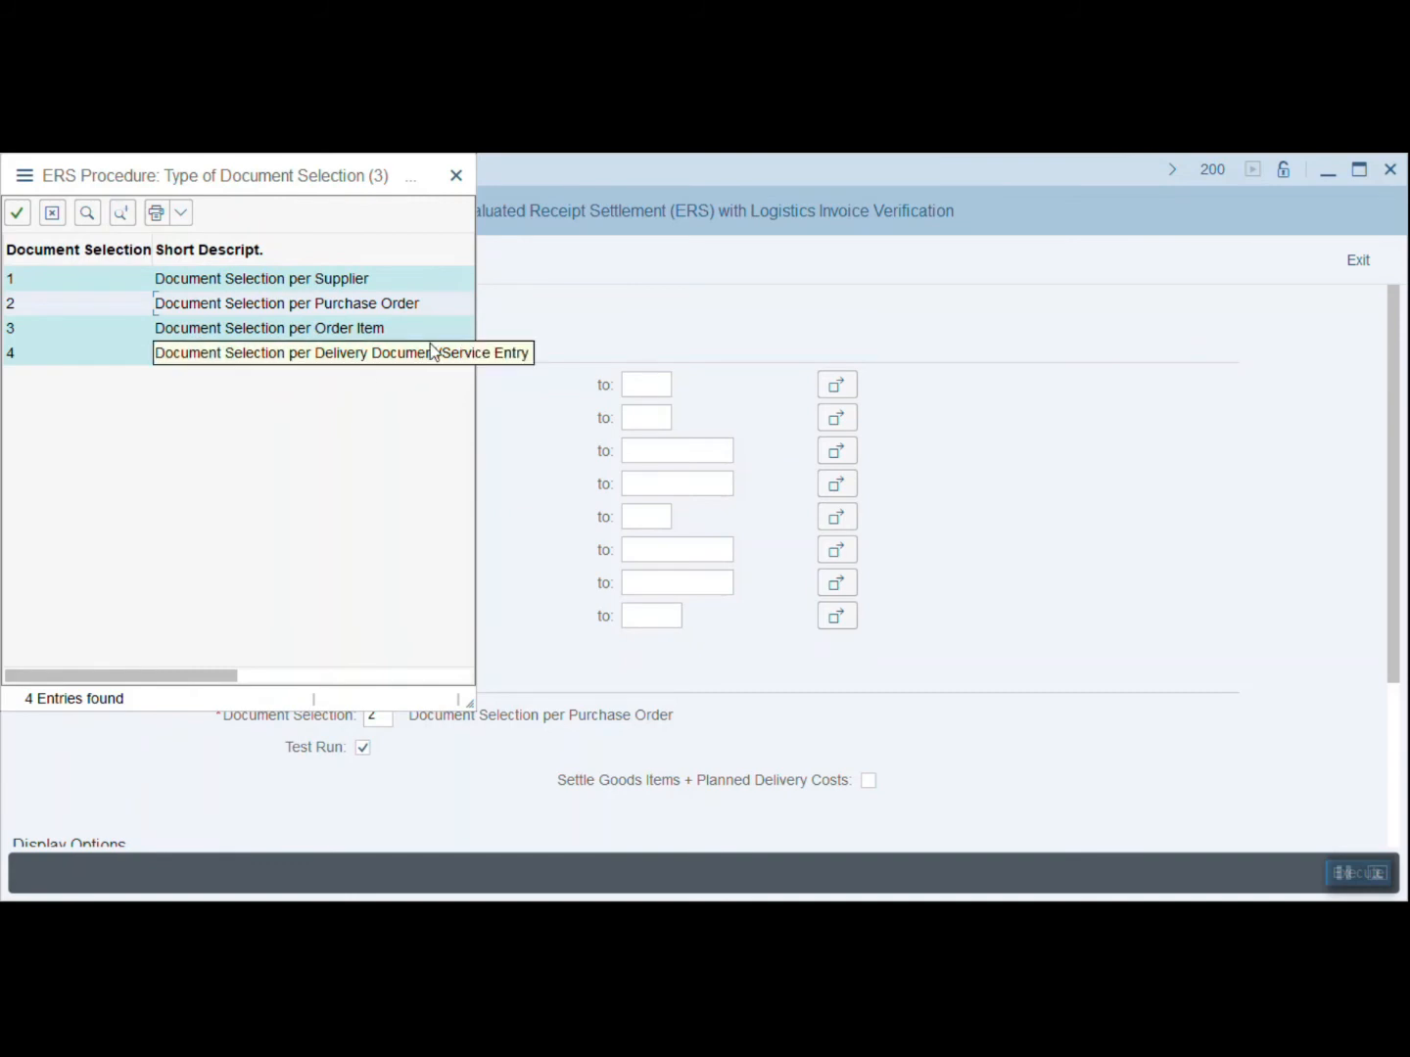
scroll(300, 304, "right", 5)
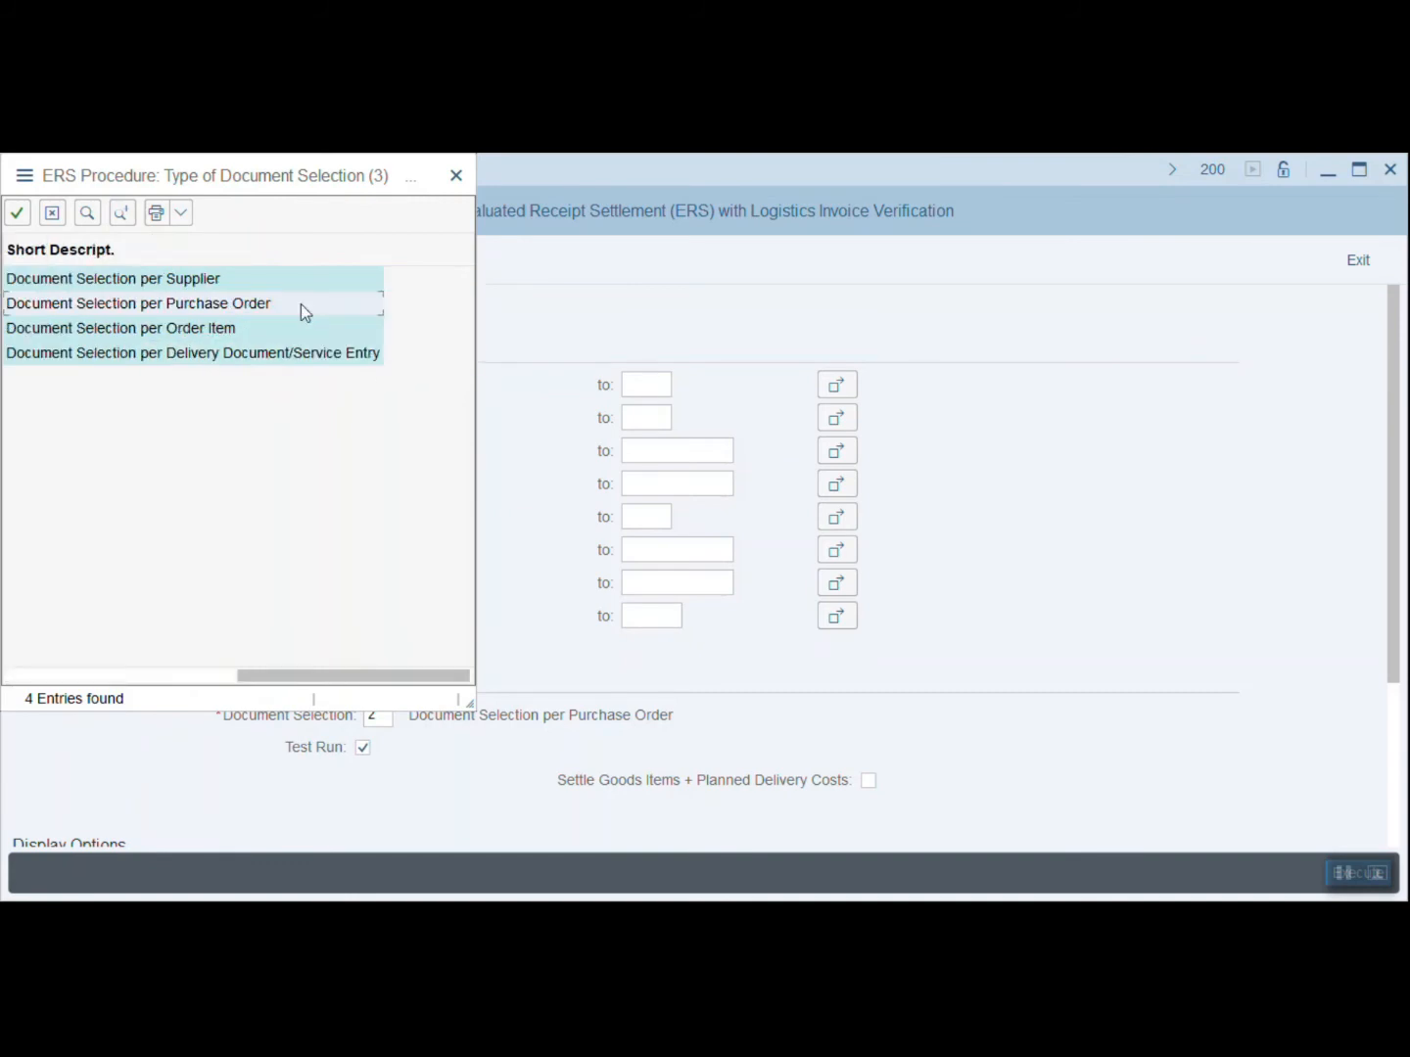
double_click(146, 314)
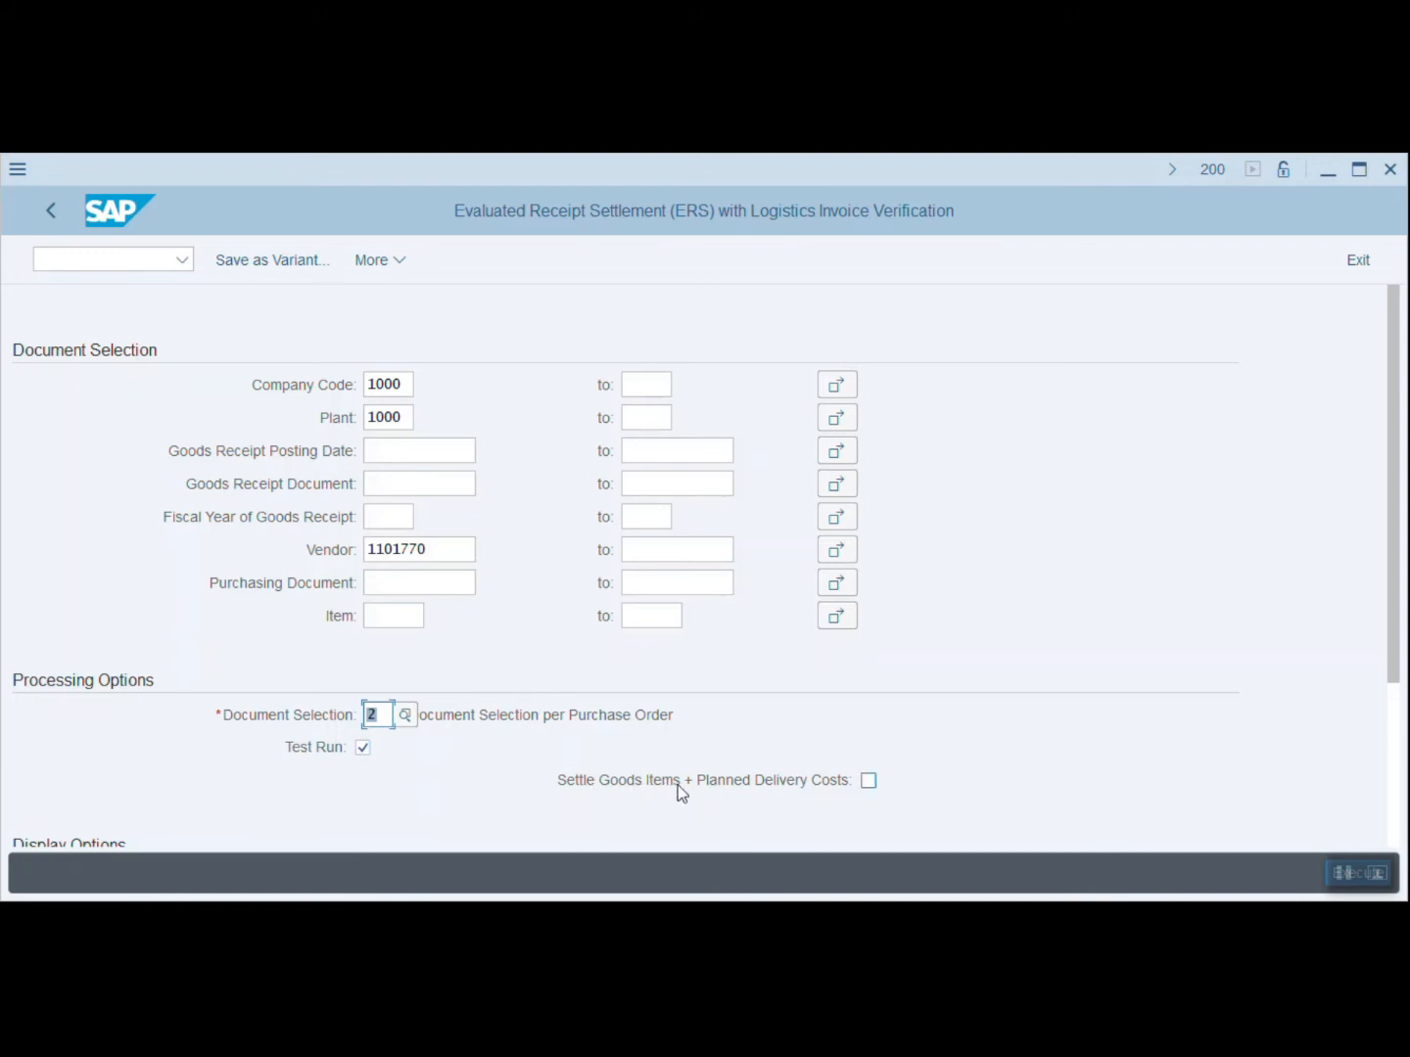
left_click(868, 781)
Open the customizing guide in a new session with /OSPRO and expand Materials Management.
left_click(92, 254)
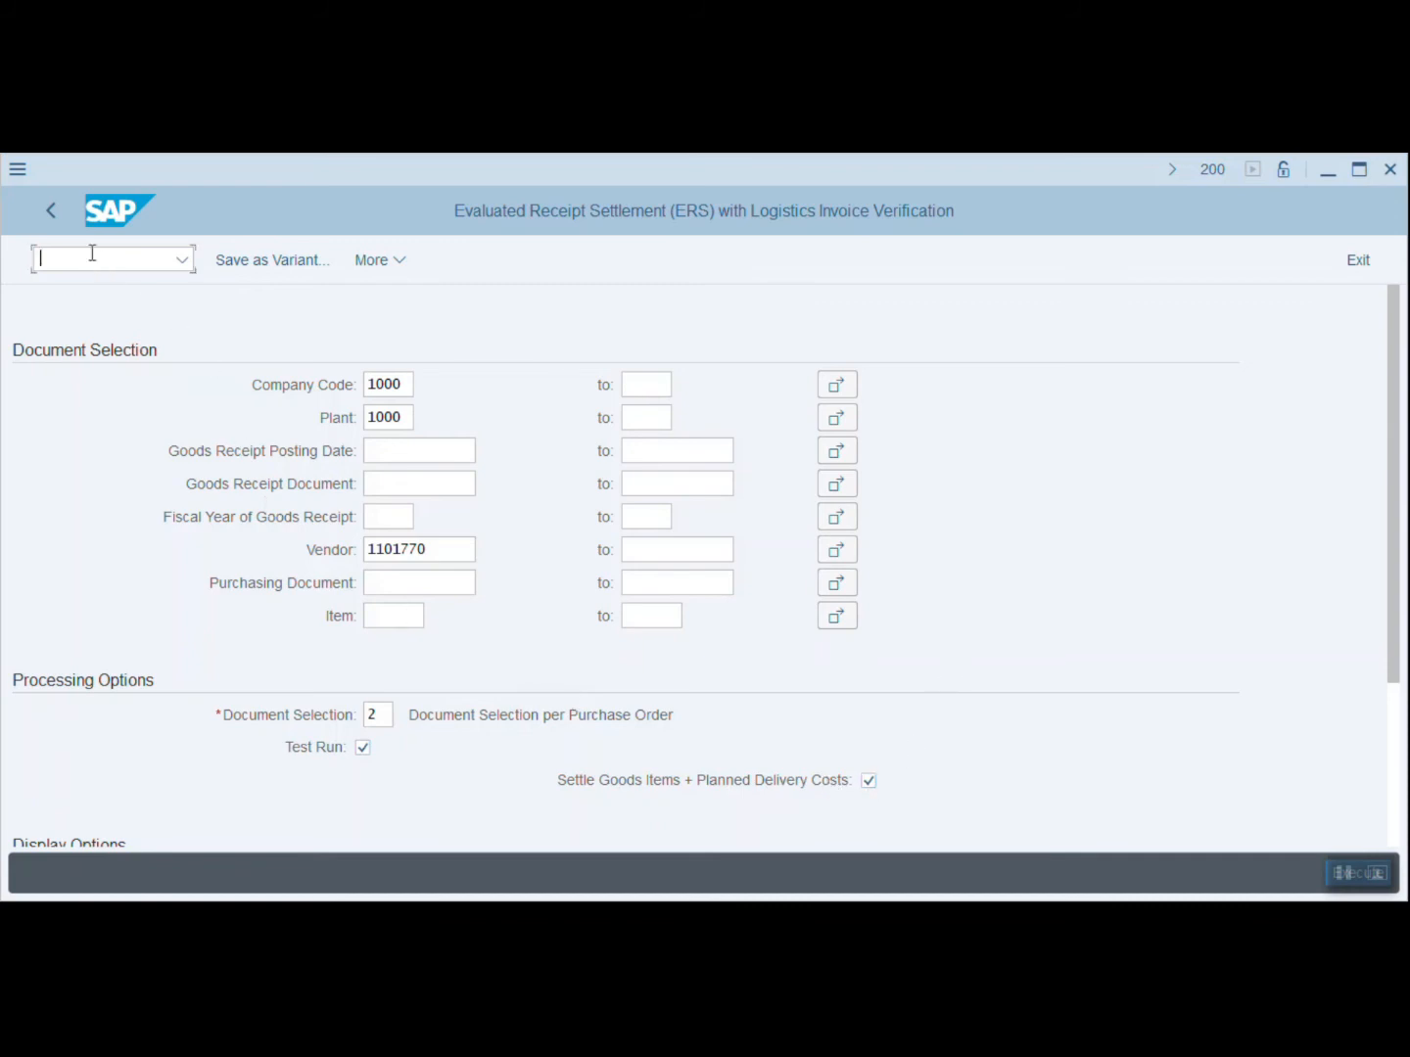
type("/OSPRO")
key("Return")
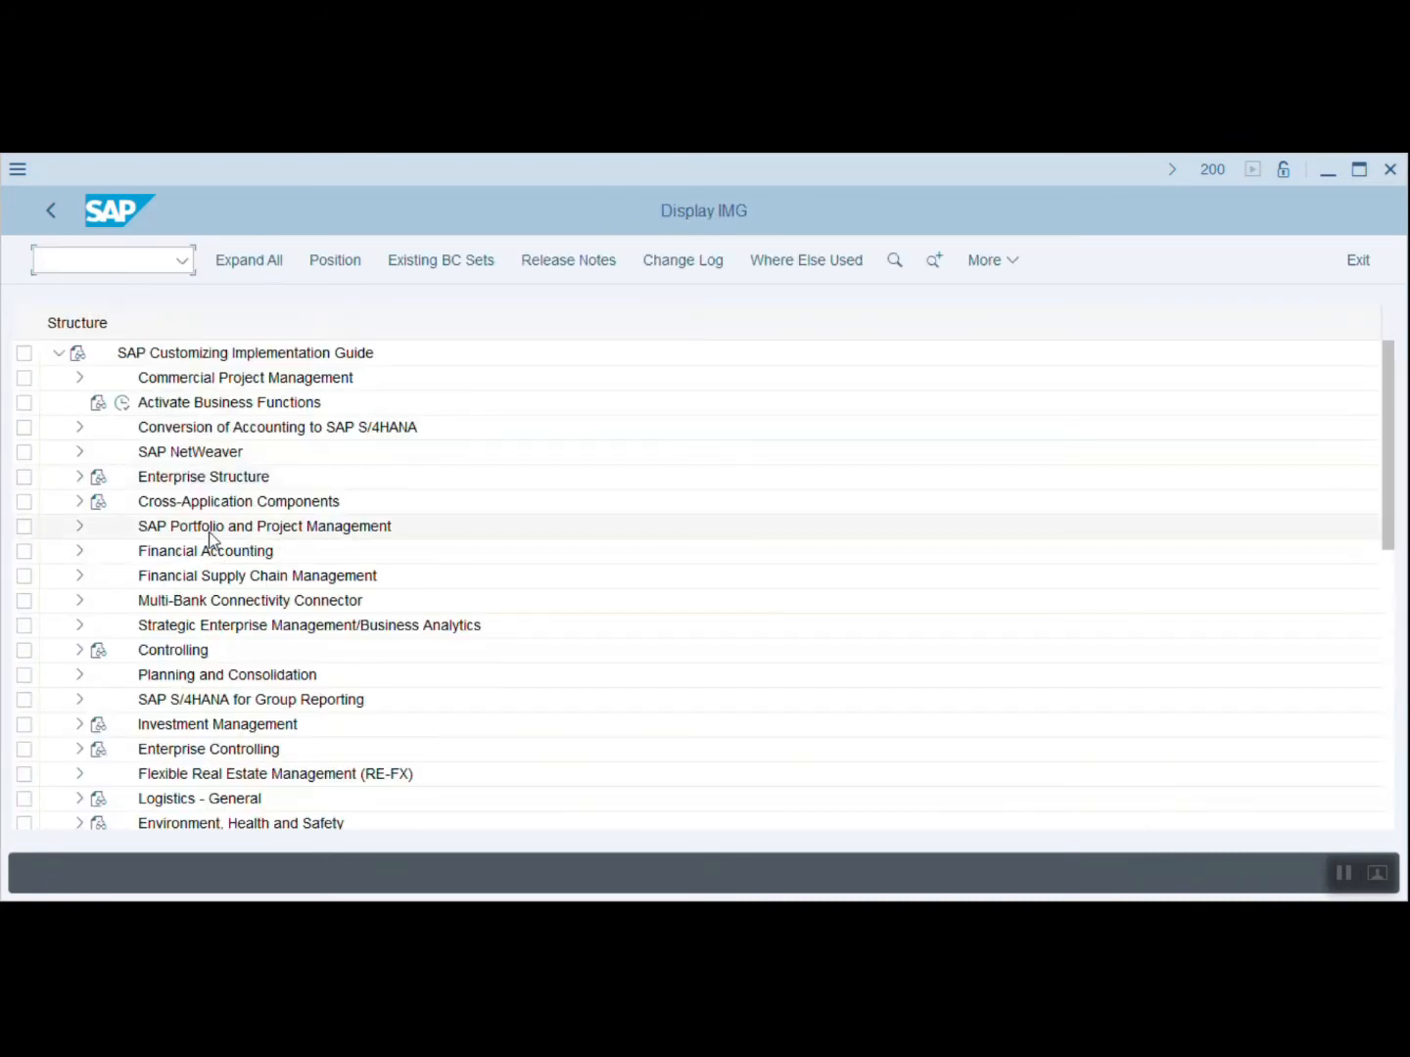
left_click(210, 533)
key("Down")
key("Down")
key("Down")
key("Down")
key("Down")
key("Down")
key("Down")
key("Down")
key("Down")
key("Down")
key("Down")
key("Down")
key("Down")
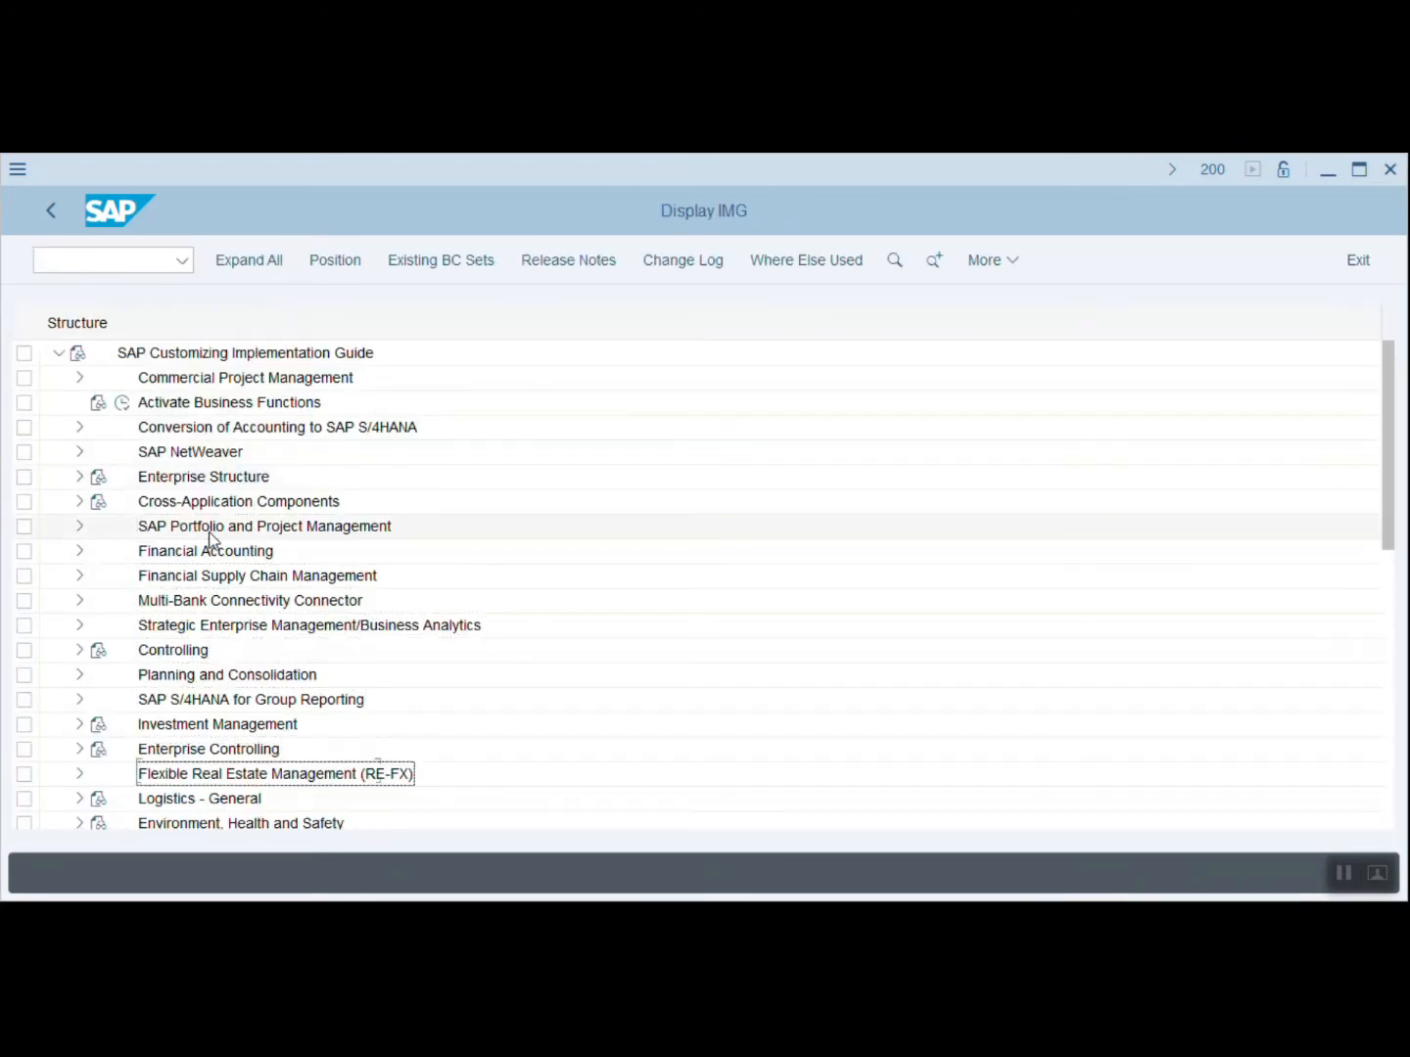
key("Down")
key("Down")
key("Down")
key("Right")
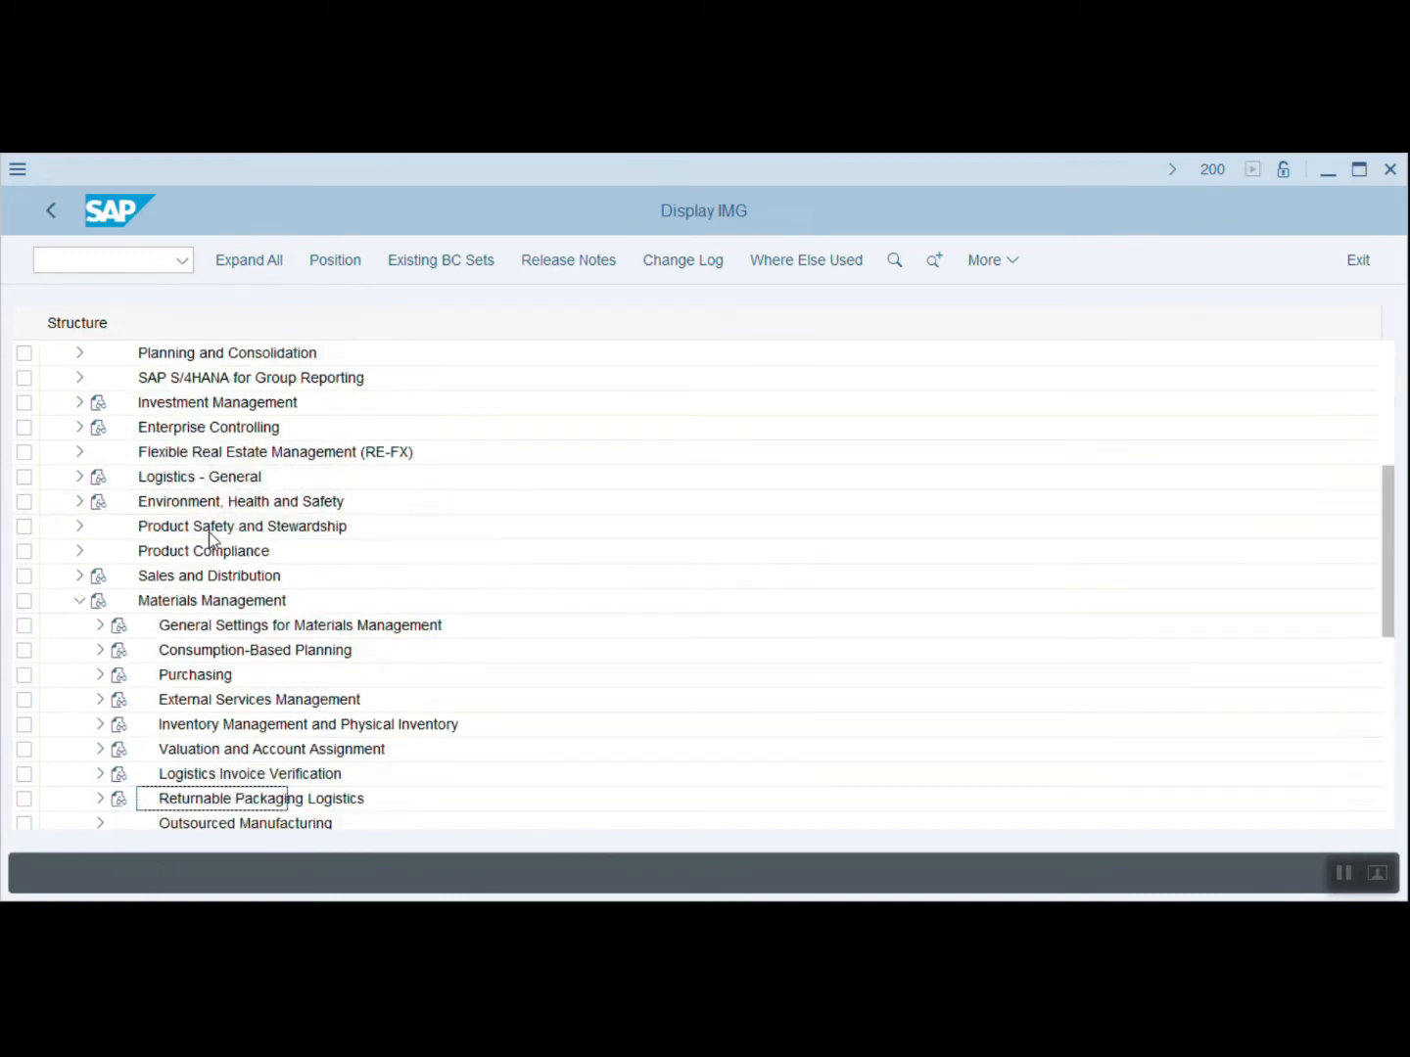
Expand Logistics Invoice Verification under Materials Management.
key("Down")
key("Down")
key("Down")
key("Down")
key("Down")
key("Down")
key("Down")
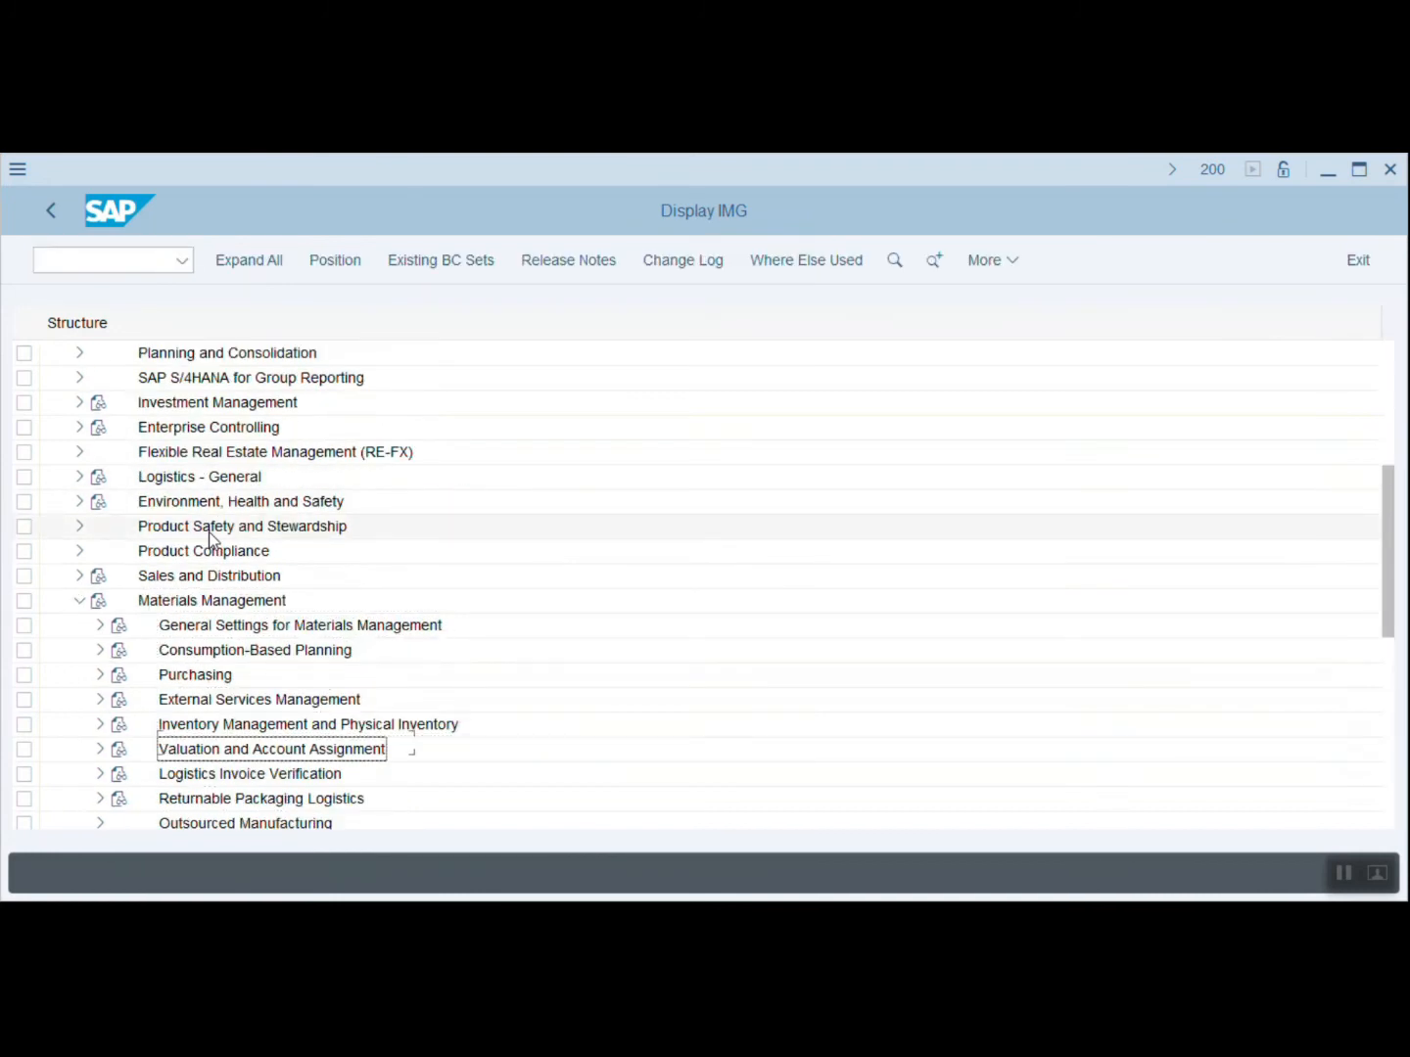
key("Right")
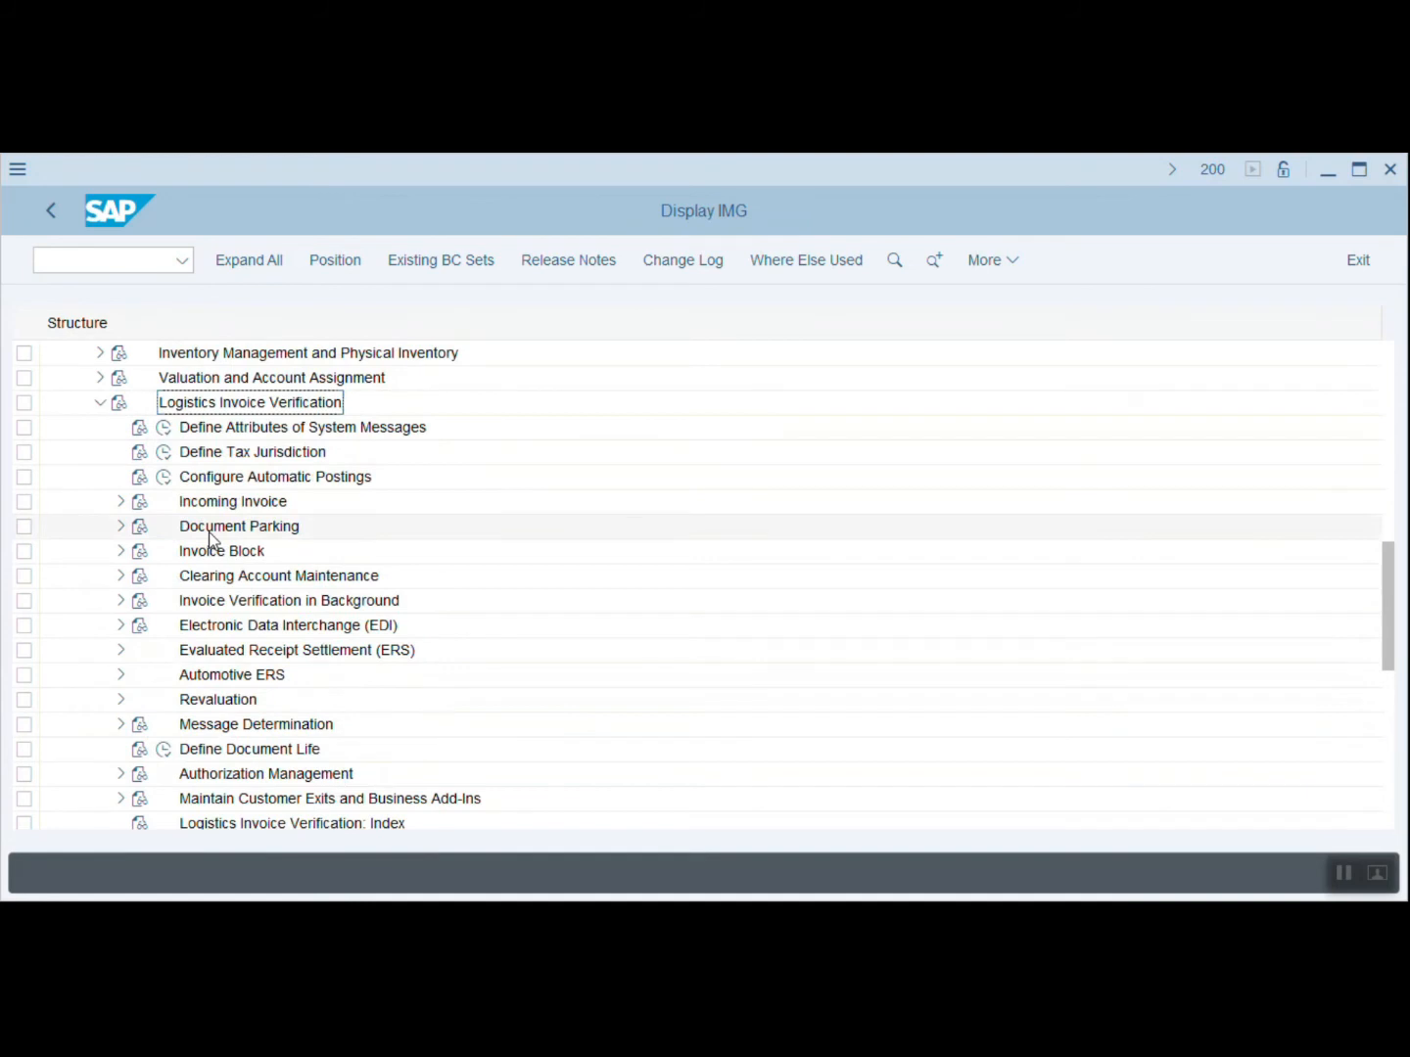
Expand Evaluated Receipt Settlement (ERS) and open the activity Specify Automatic Settlement of Planned Delivery Costs.
key("Down")
key("Down")
key("Down")
key("Down")
key("Down")
key("Down")
key("Down")
key("Down")
key("Down")
key("Down")
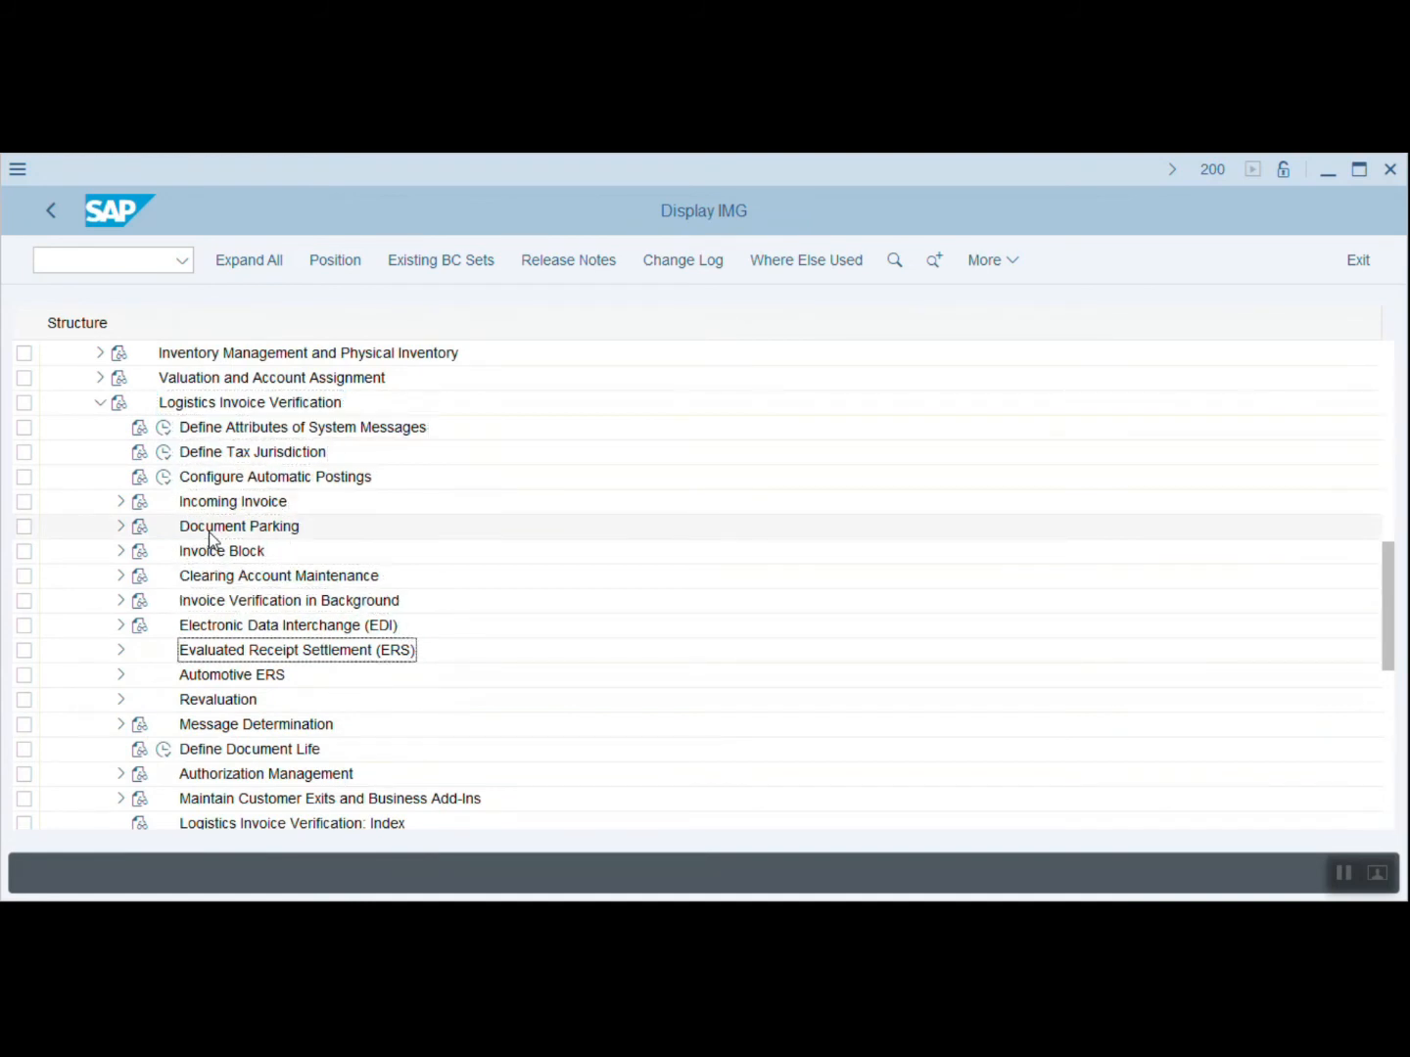
key("Right")
key("Down")
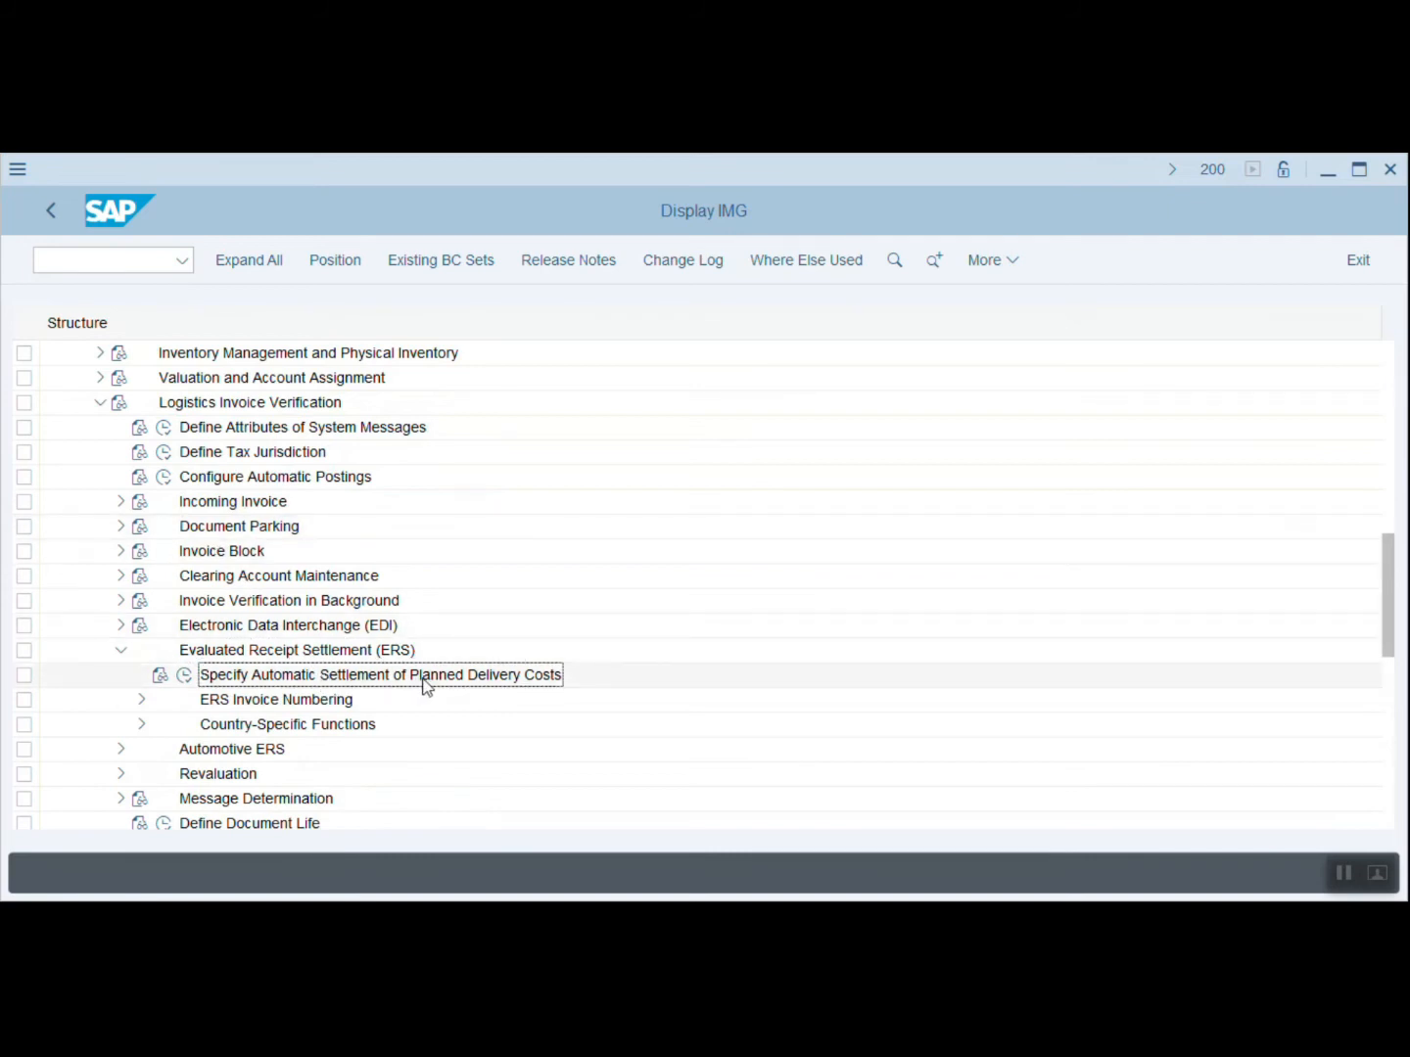
left_click(182, 676)
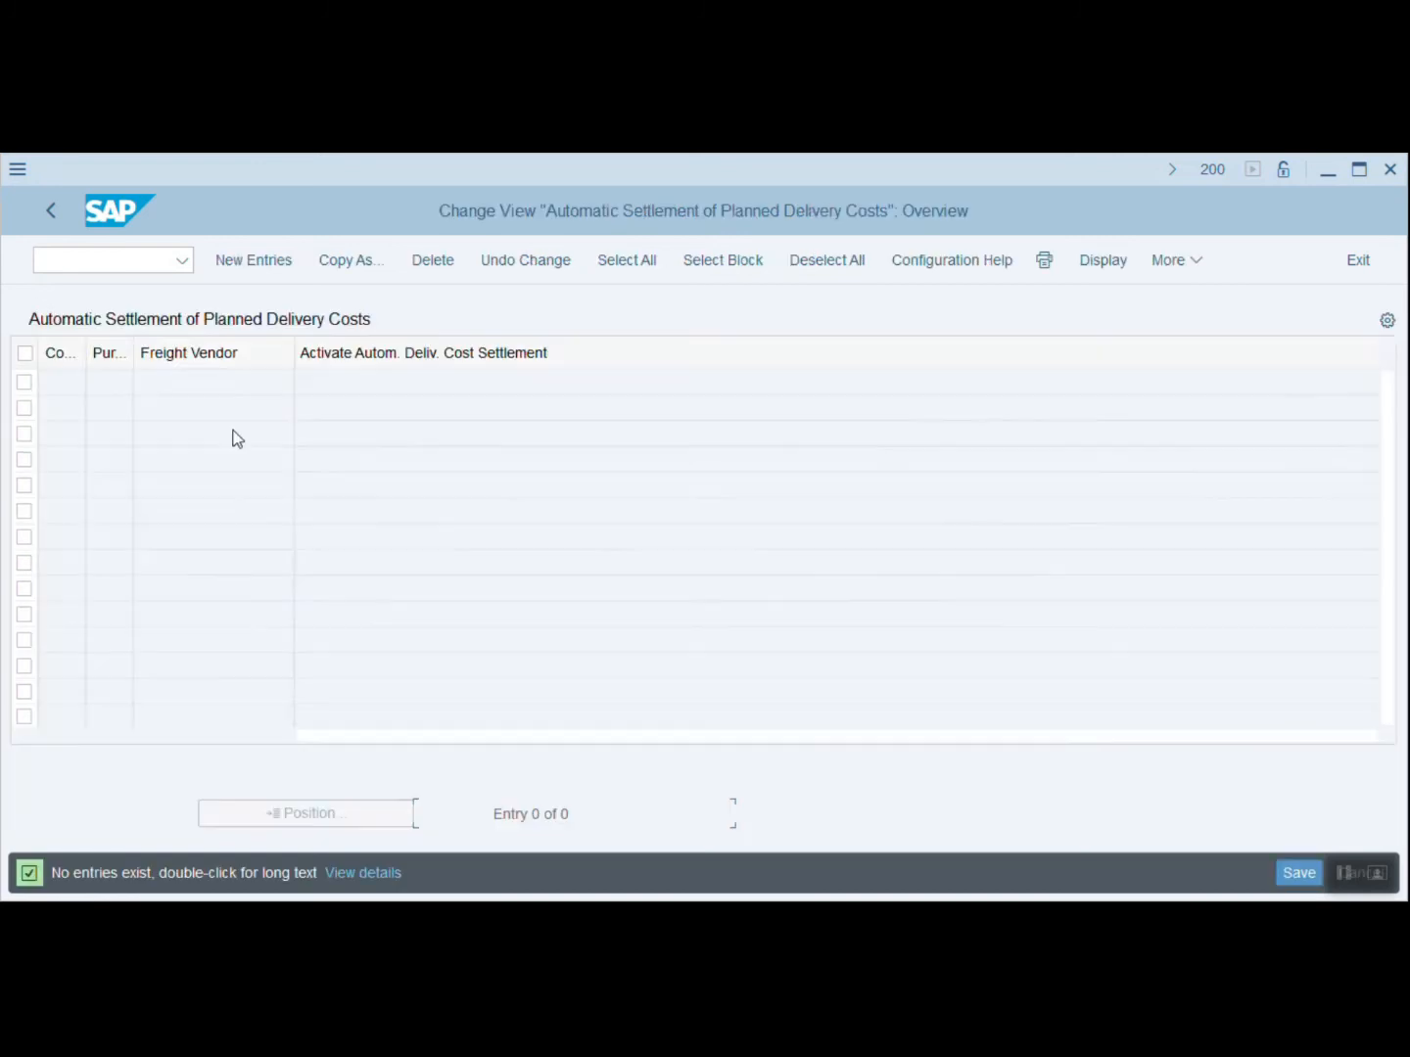
Create and save an active delivery cost settlement entry for company code 1000, purchasing organization LOCL and the freight vendor, then leave the activity.
left_click(253, 262)
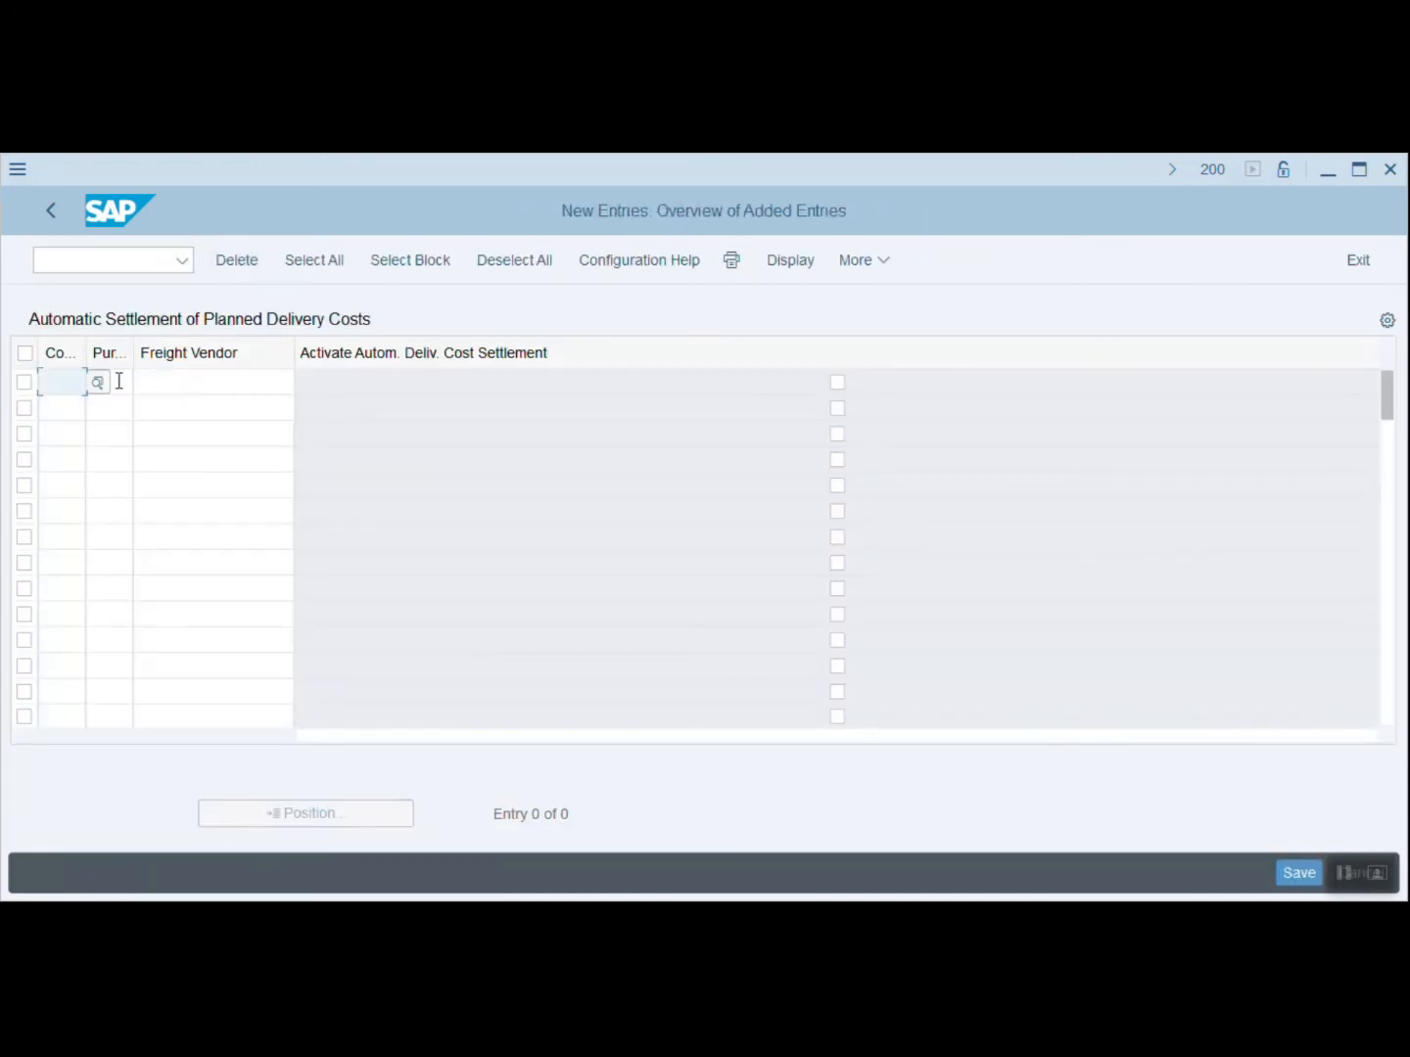
left_click(62, 392)
left_click(118, 384)
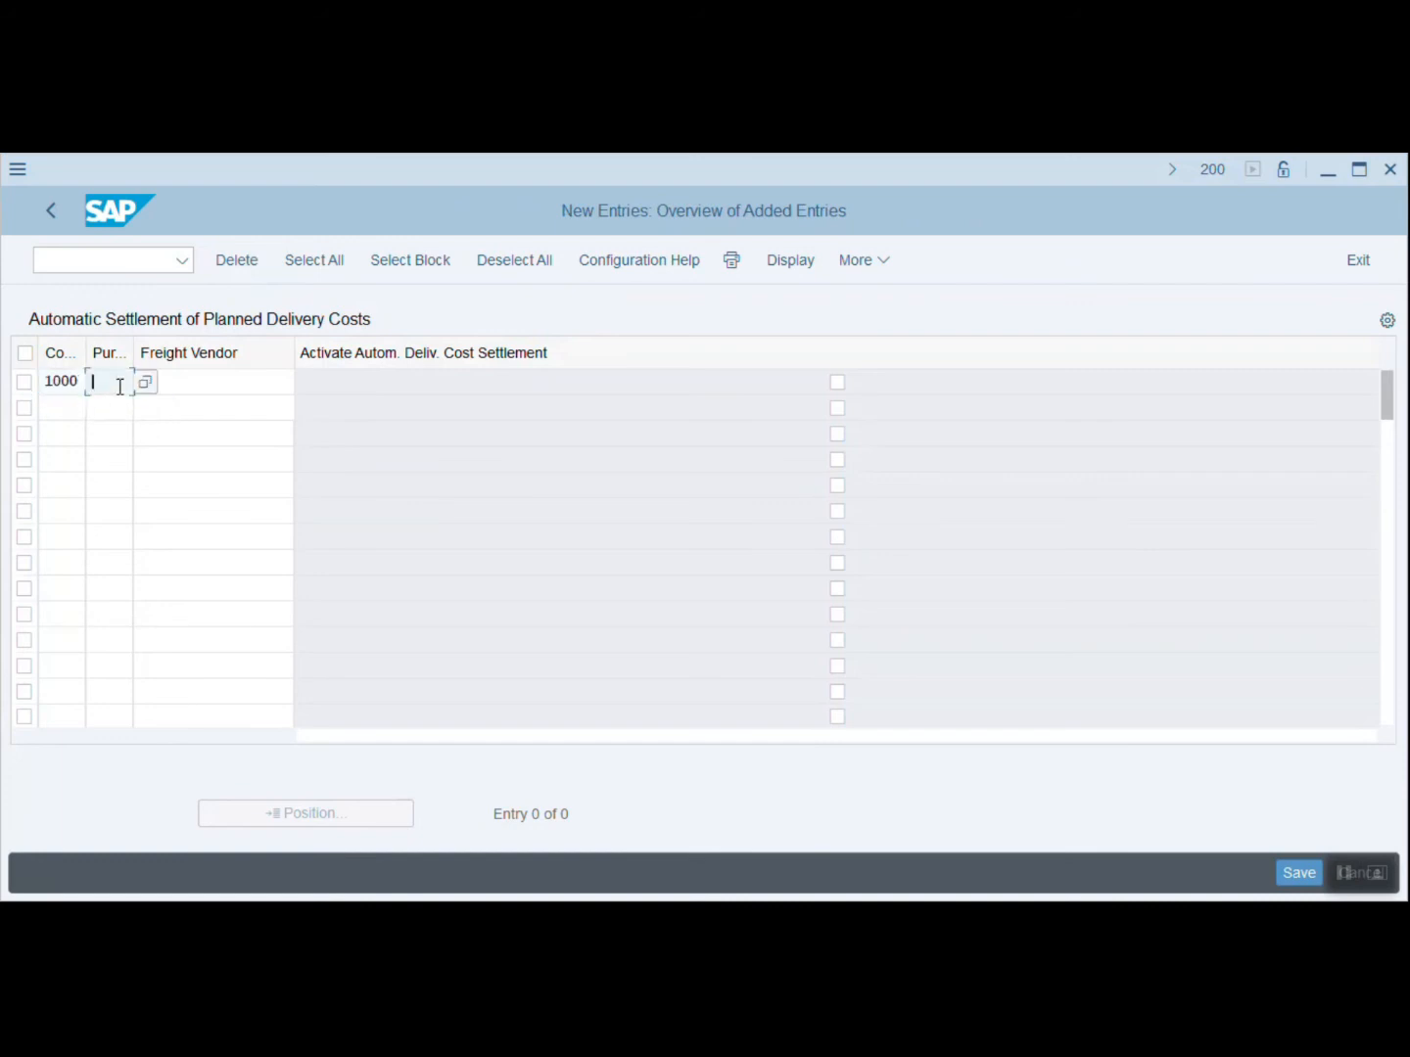
left_click(124, 409)
left_click(213, 380)
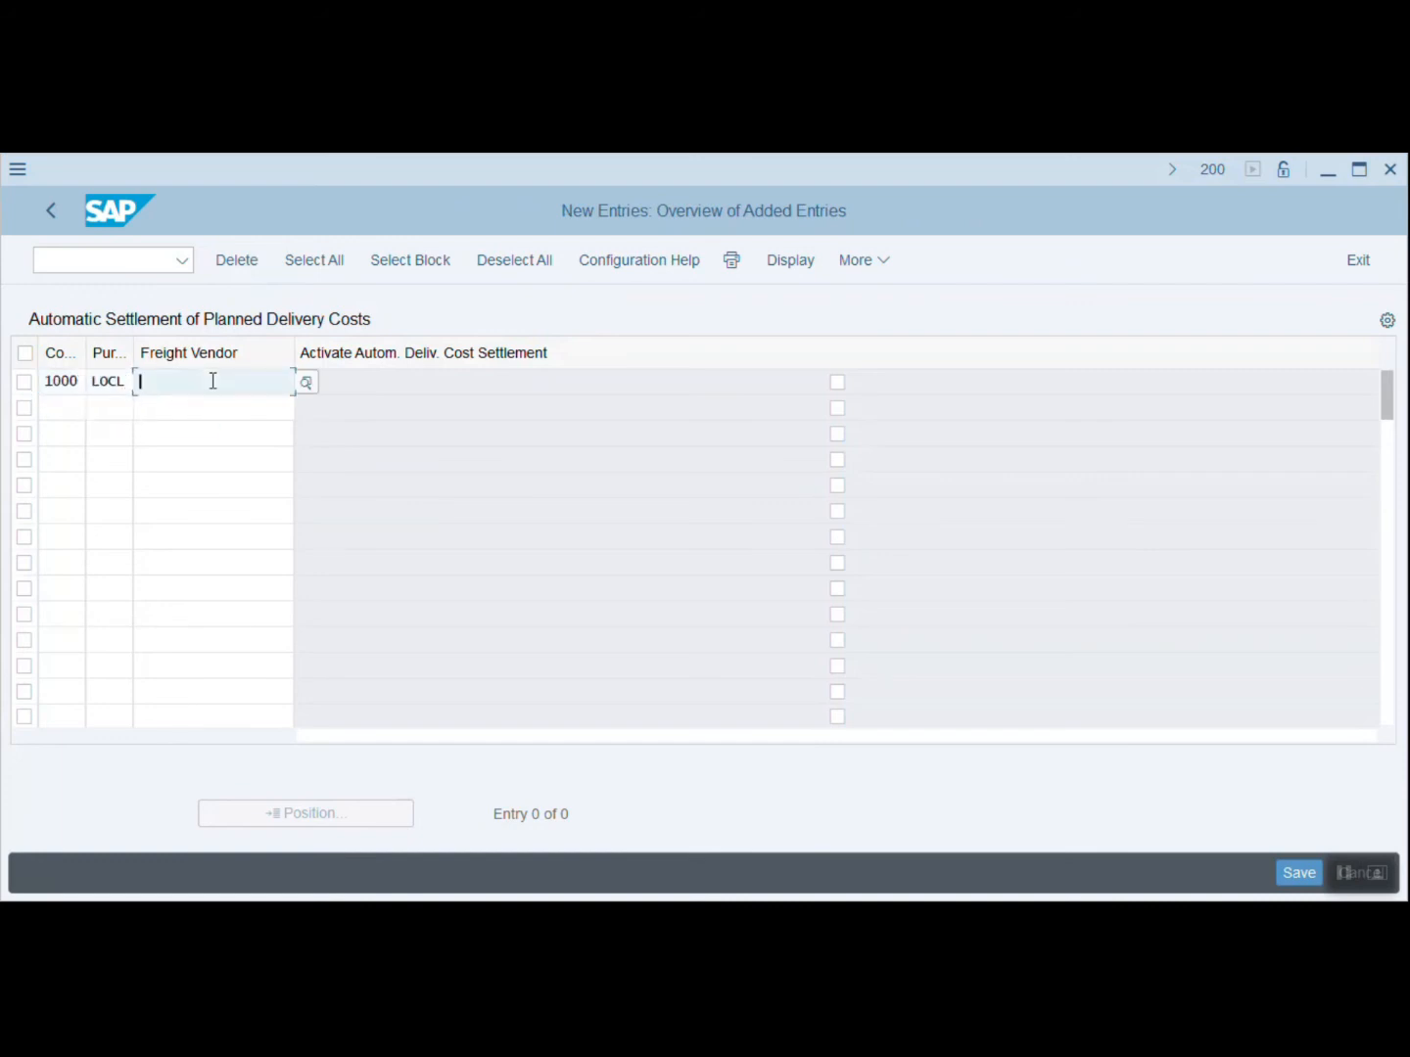
left_click(210, 405)
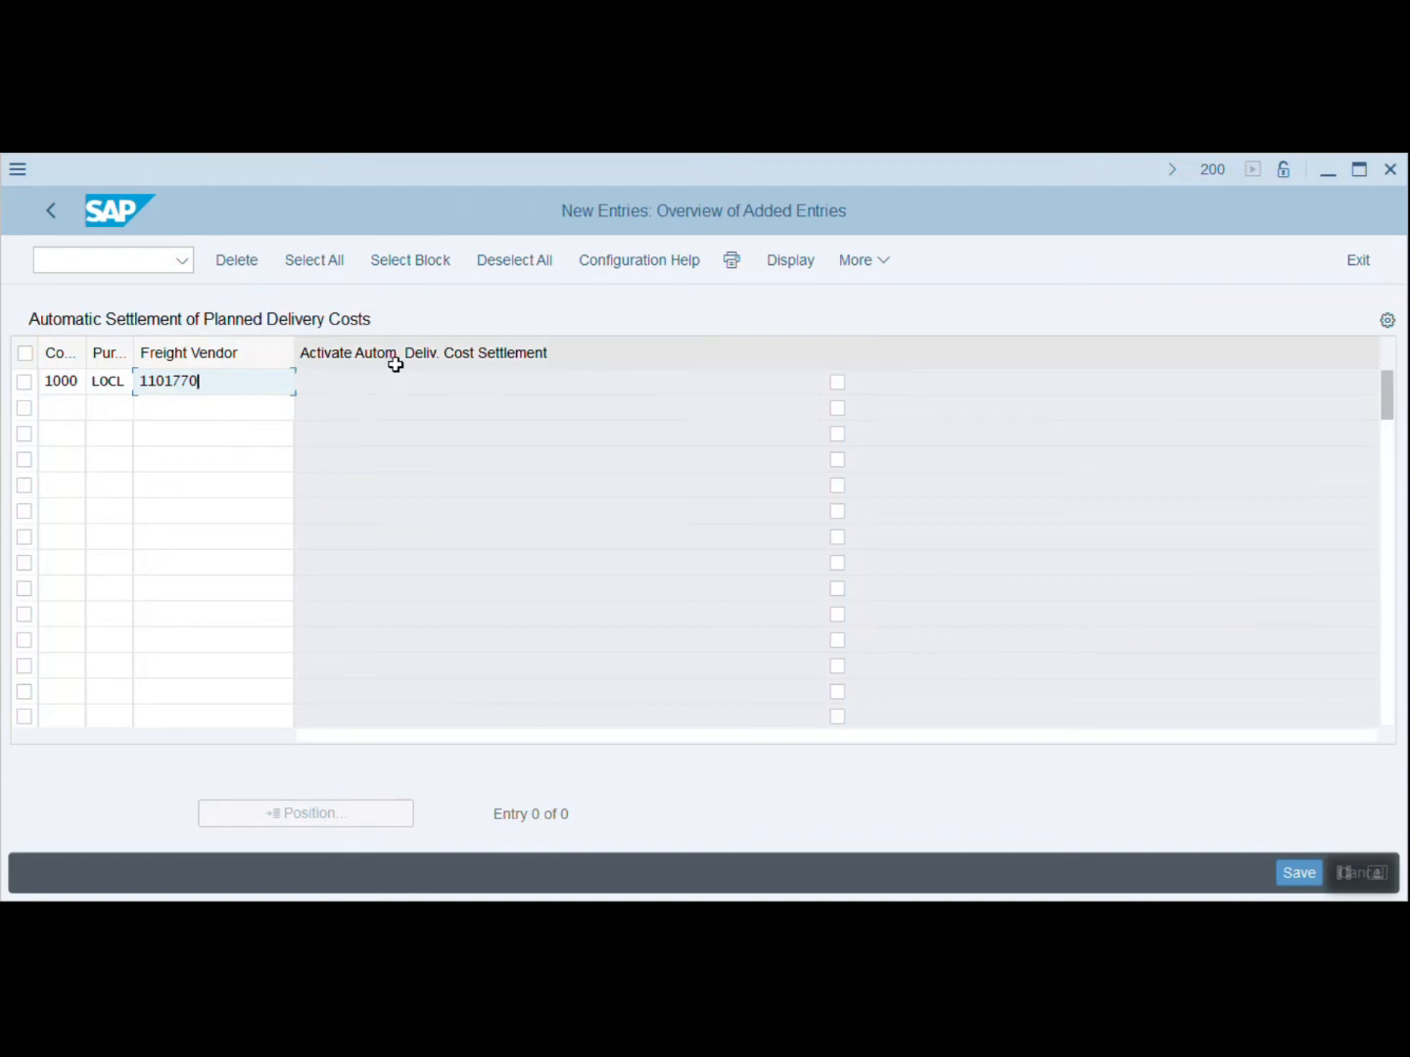
left_click(837, 382)
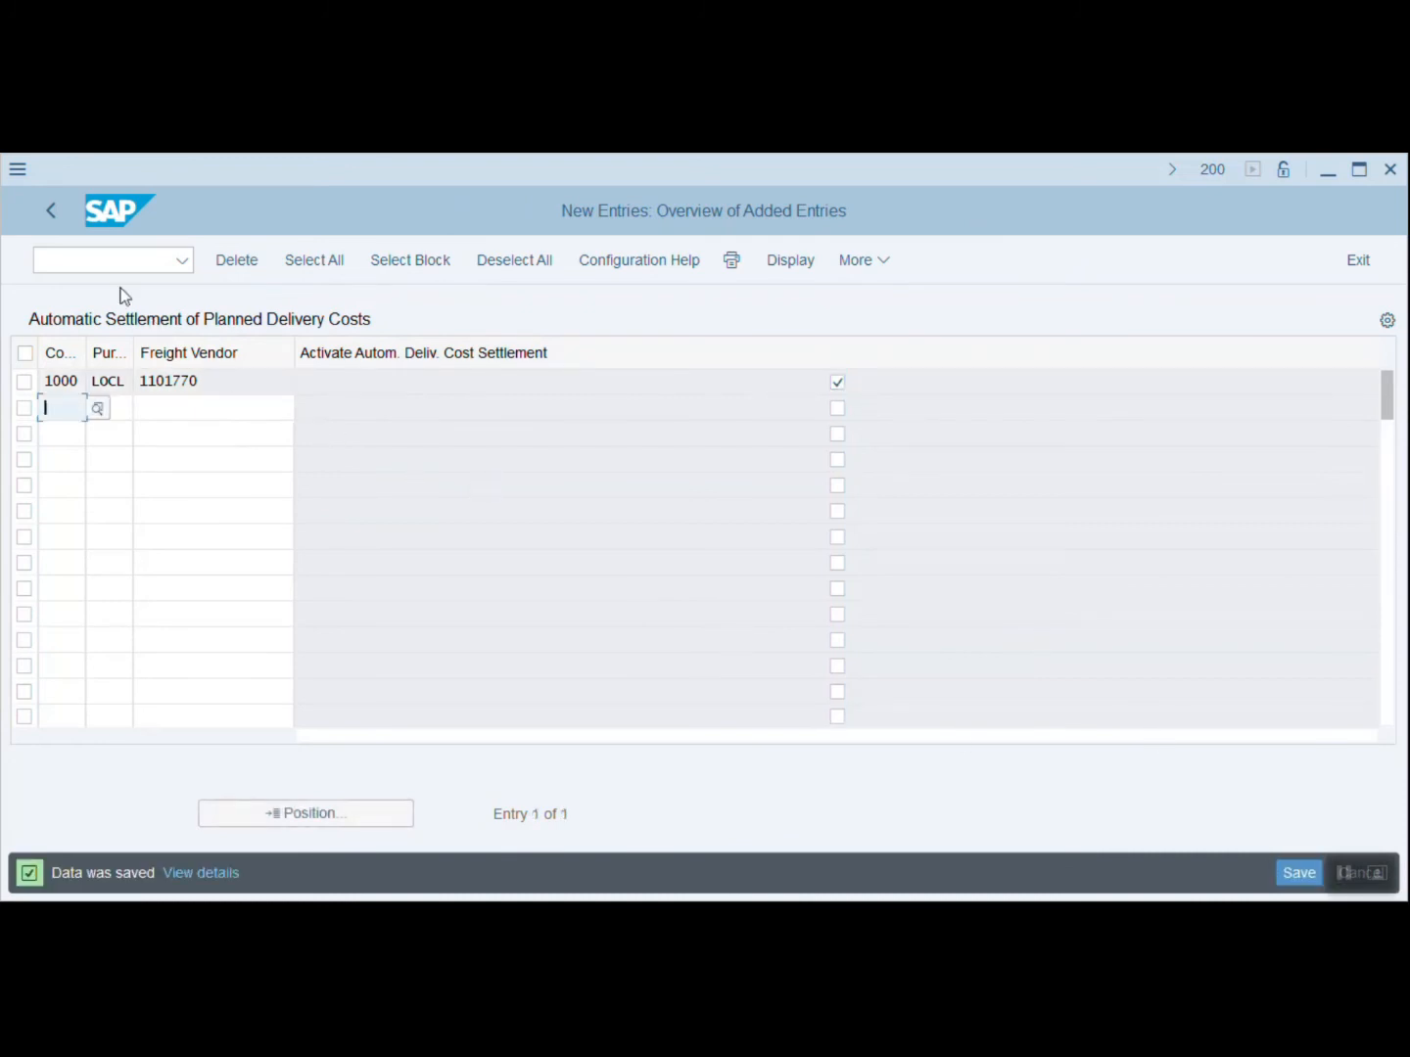
left_click(55, 211)
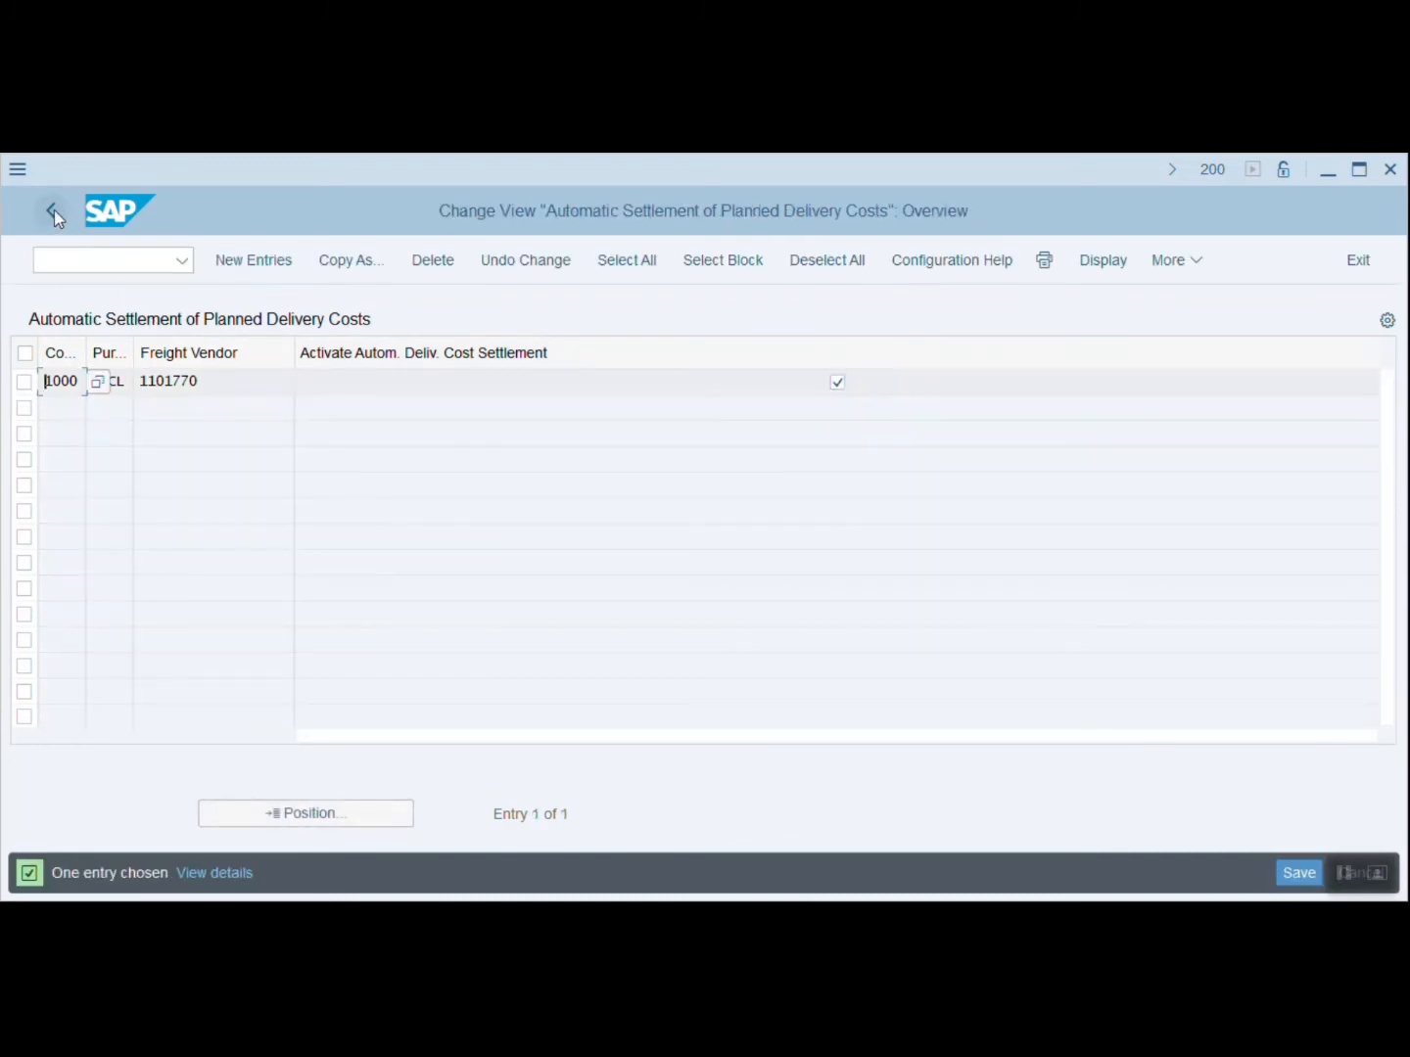
left_click(54, 210)
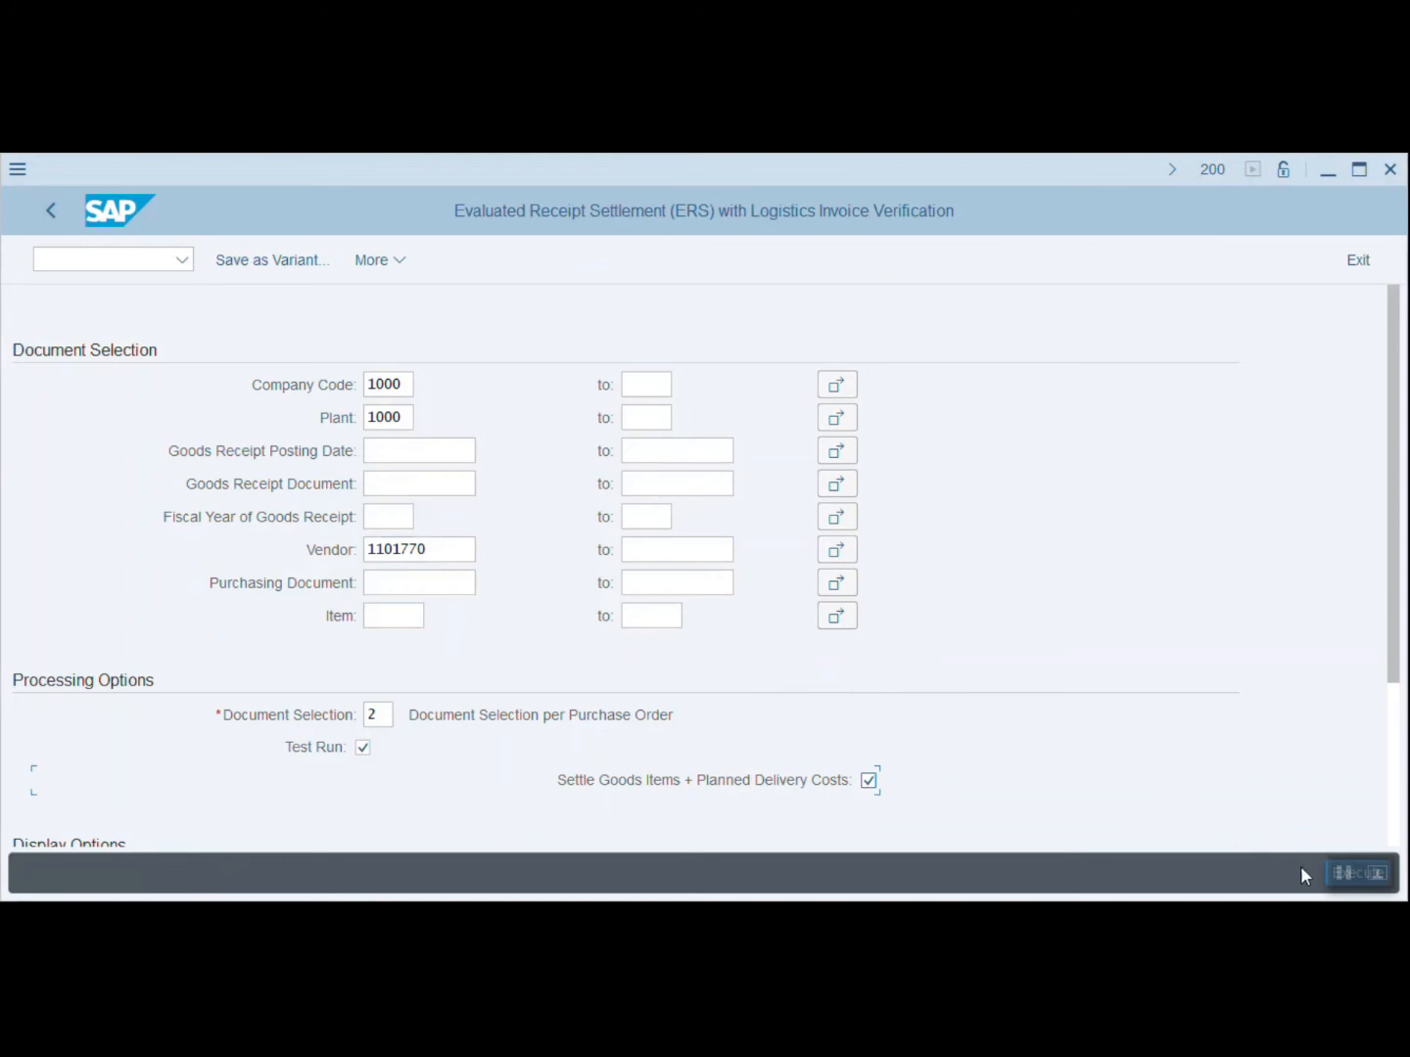
Execute the evaluated receipt settlement as a test run and return to its selection screen.
key("F8")
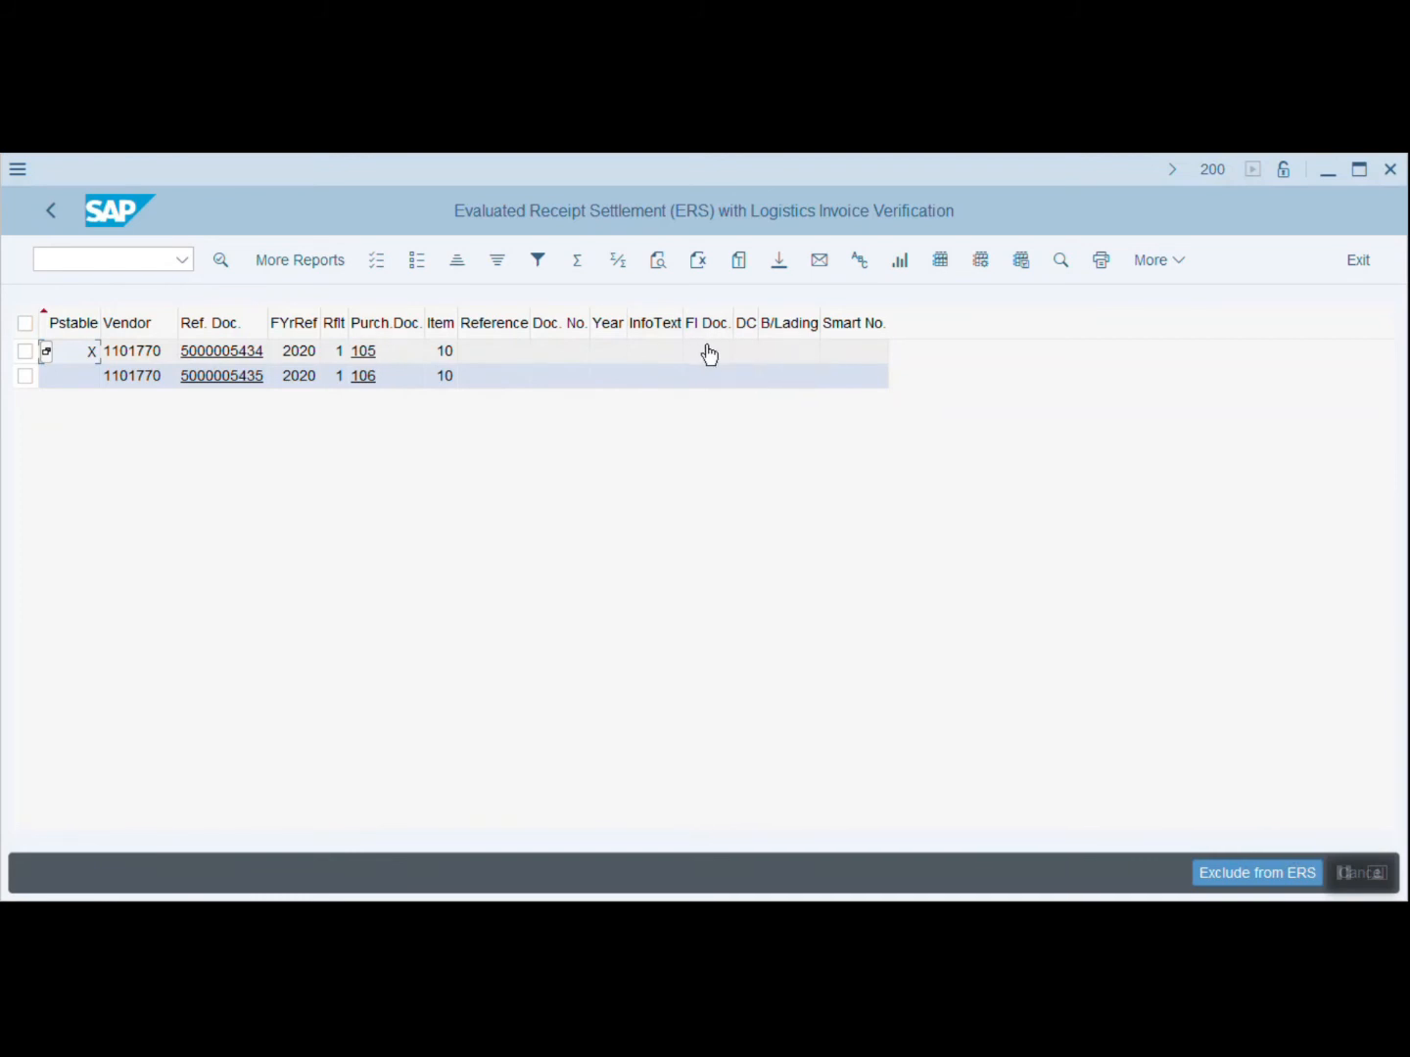
left_click(51, 212)
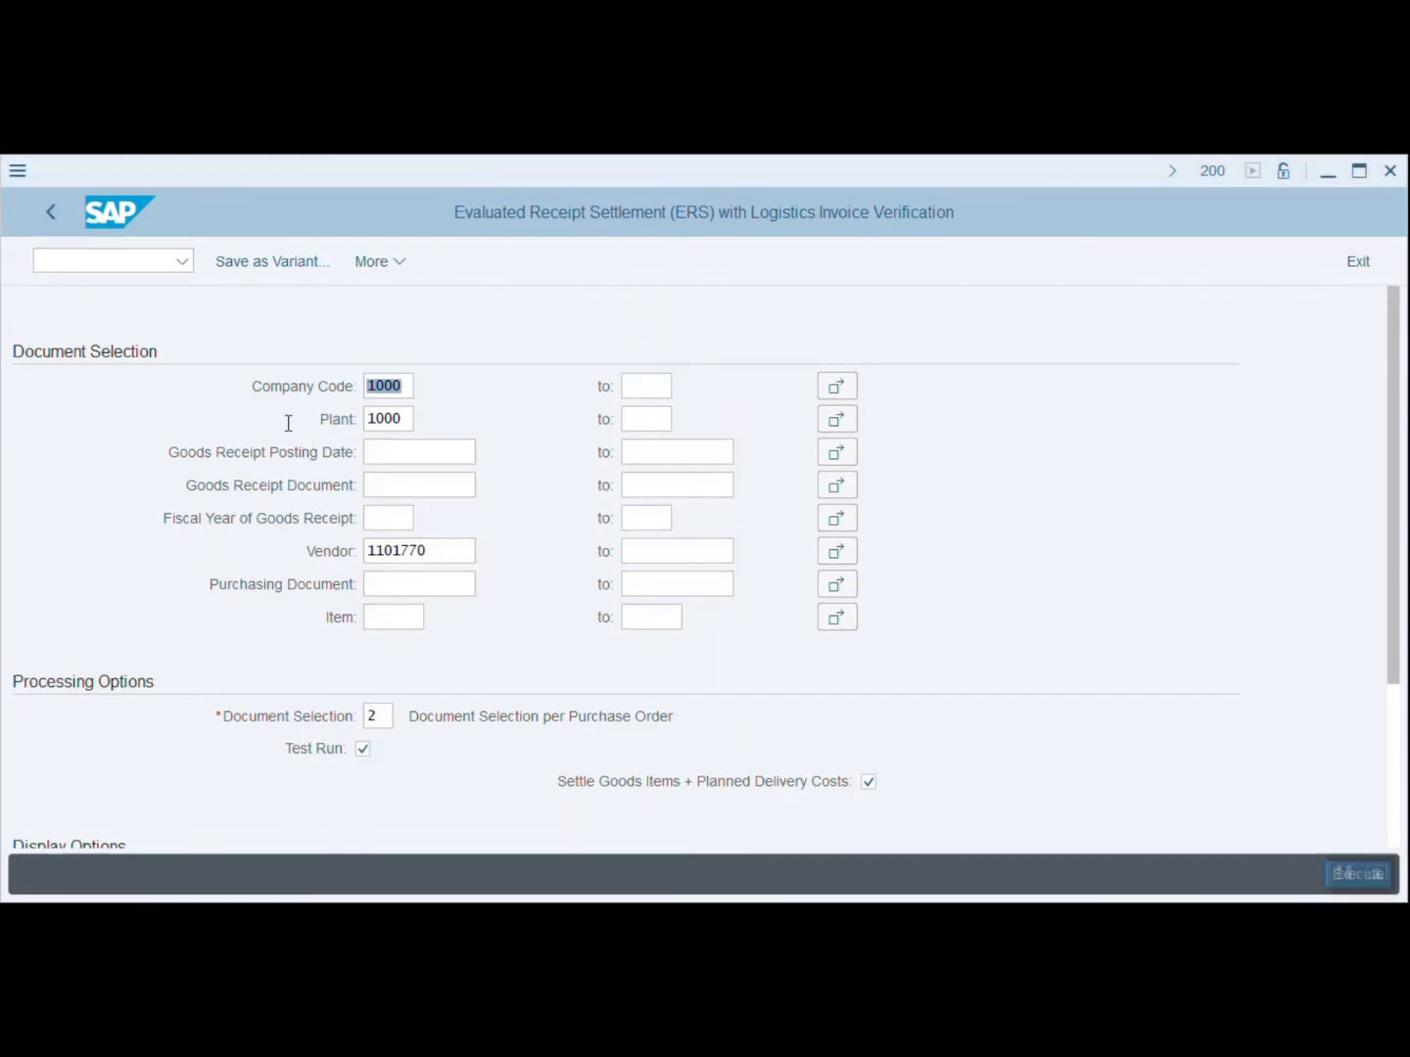
left_click(378, 725)
Turn off Test Run, execute the settlement and examine the information text of the first item.
left_click(362, 750)
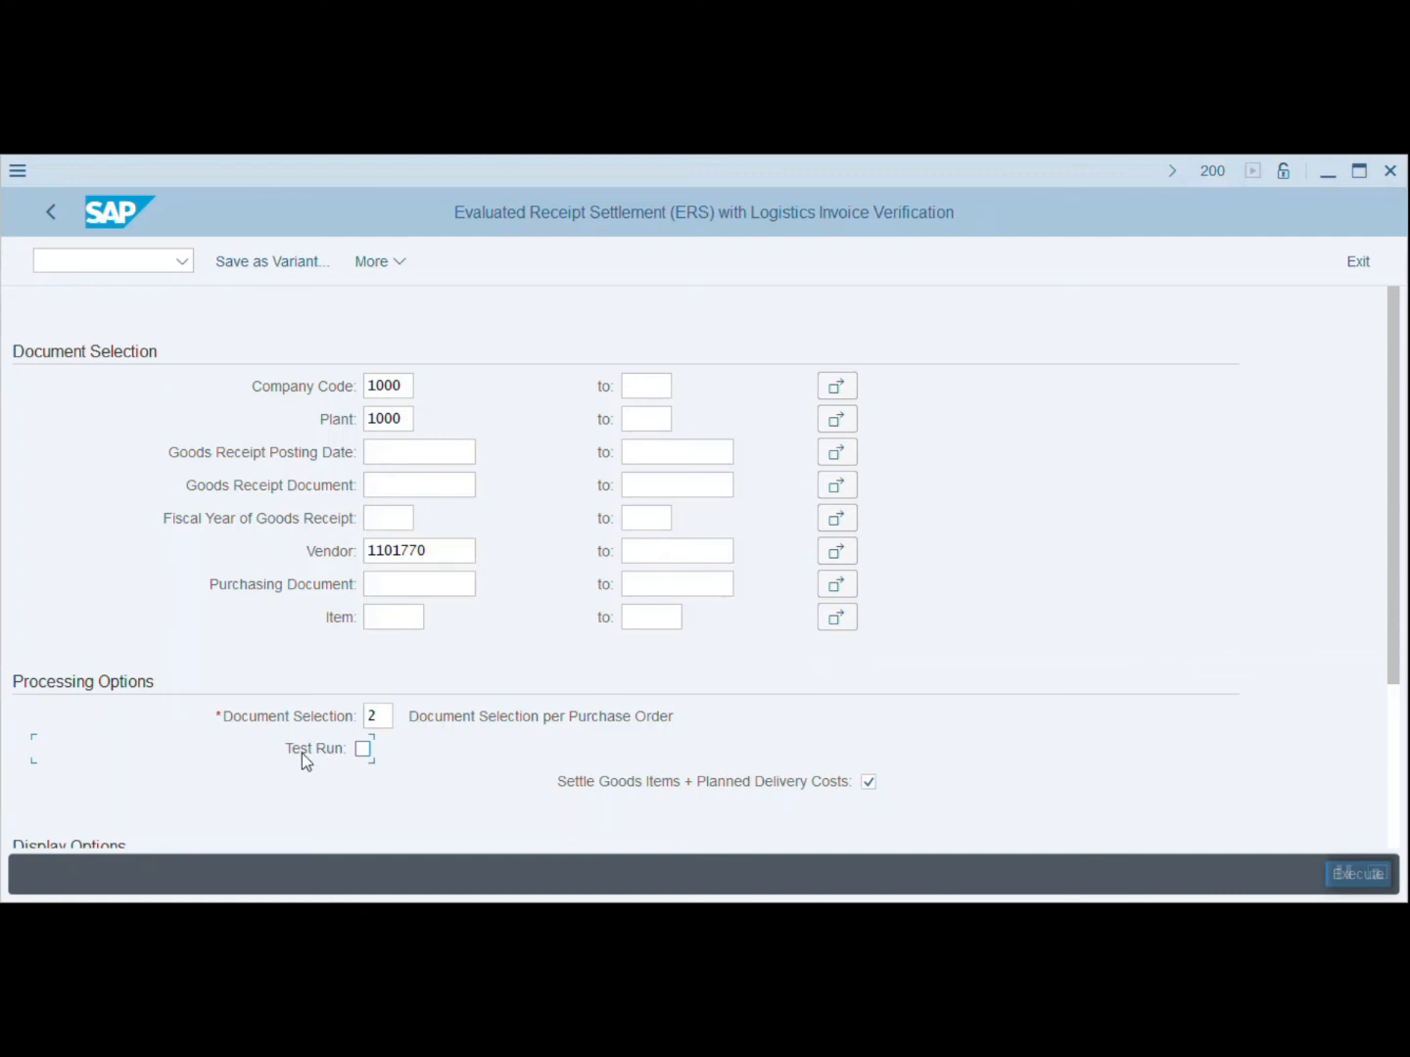
left_click(1309, 870)
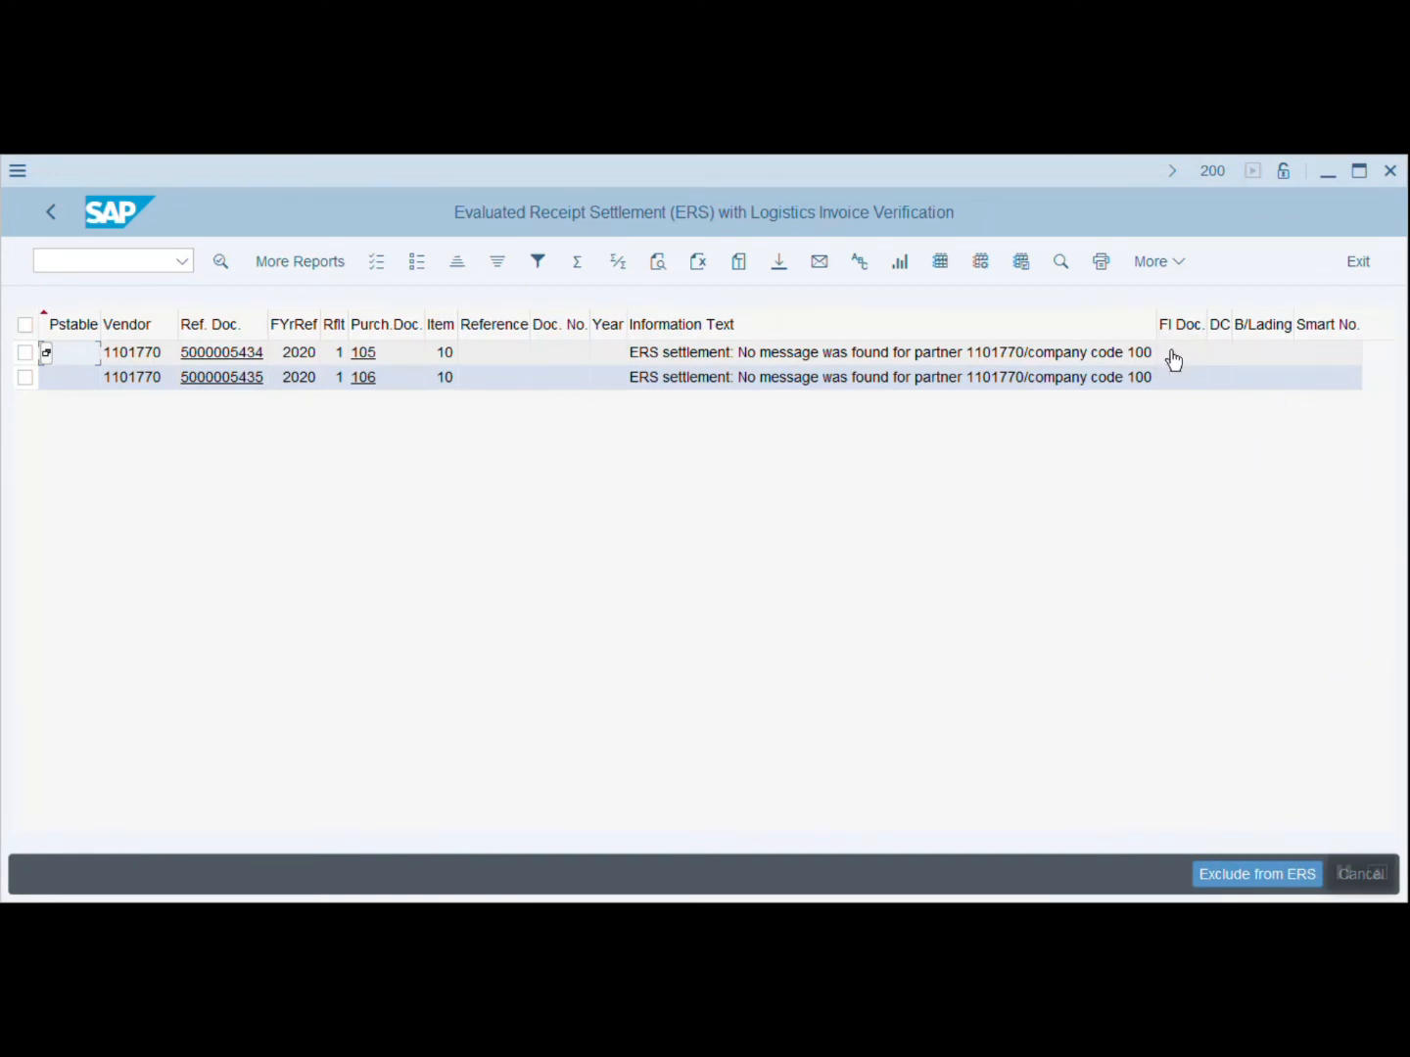
left_click(853, 359)
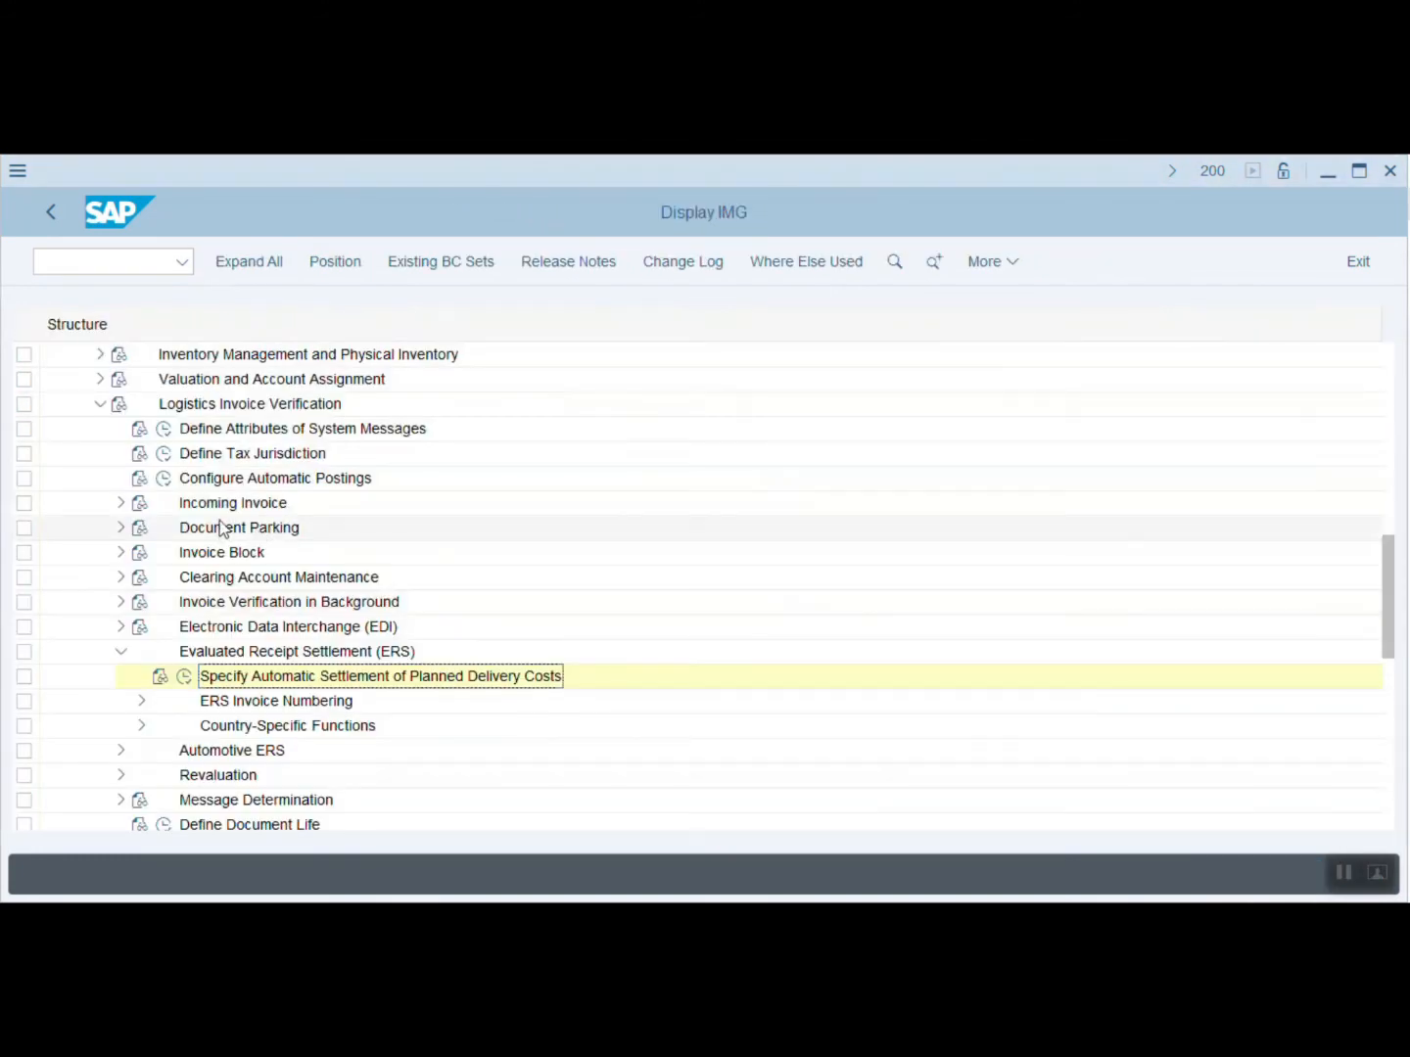
Collapse the ERS node and open Define Attributes of System Messages under Logistics Invoice Verification.
left_click(120, 650)
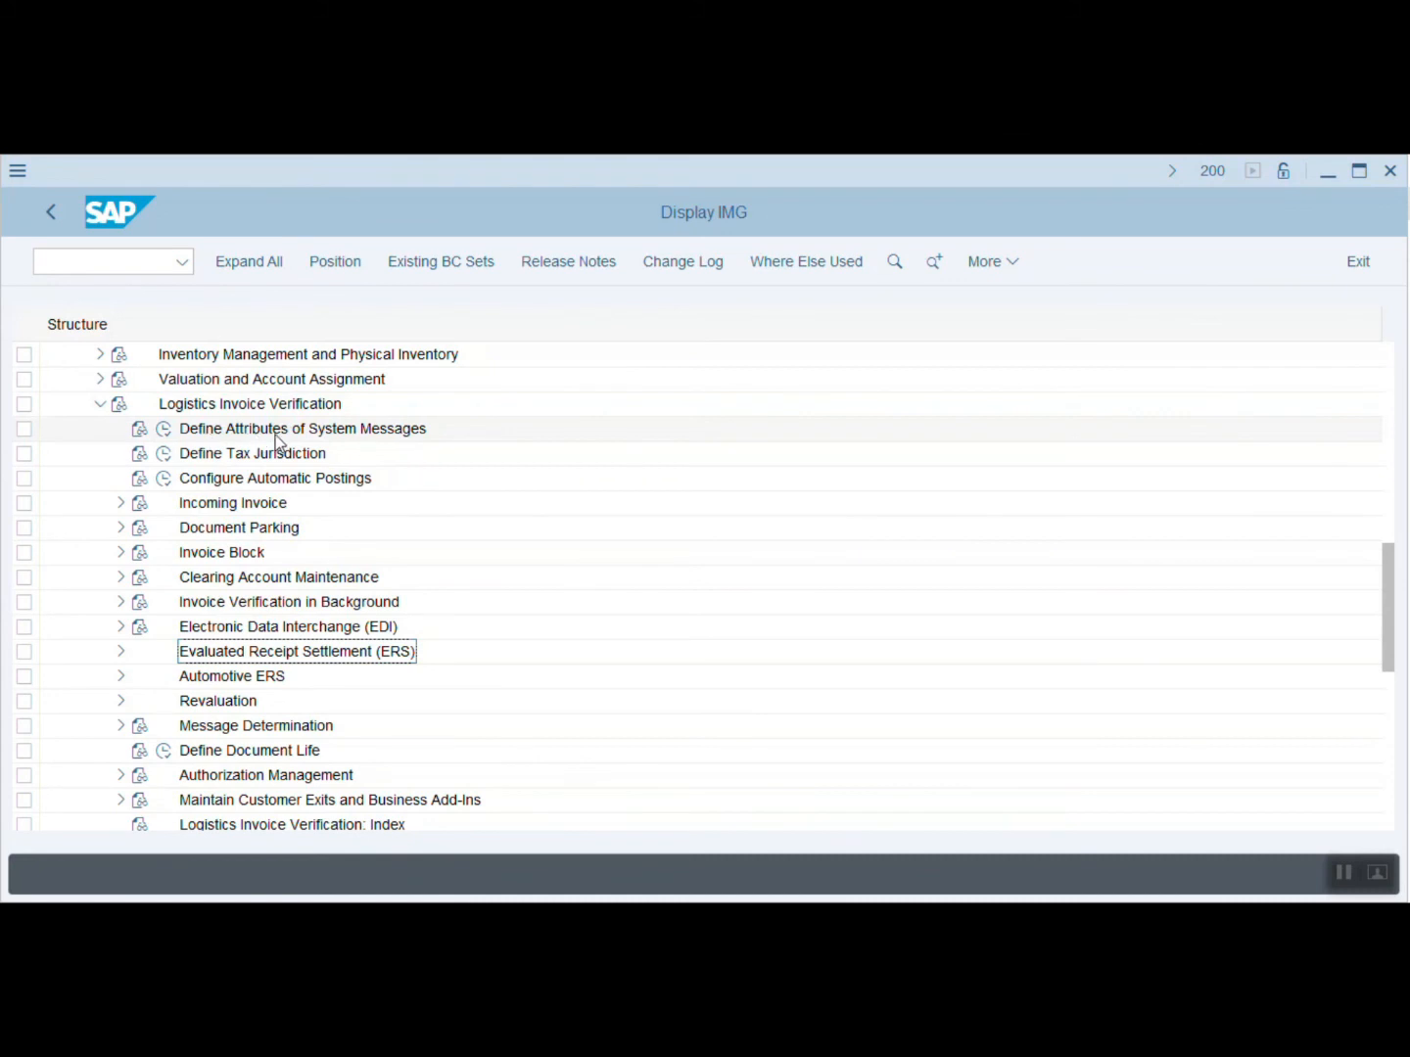
left_click(162, 429)
double_click(147, 350)
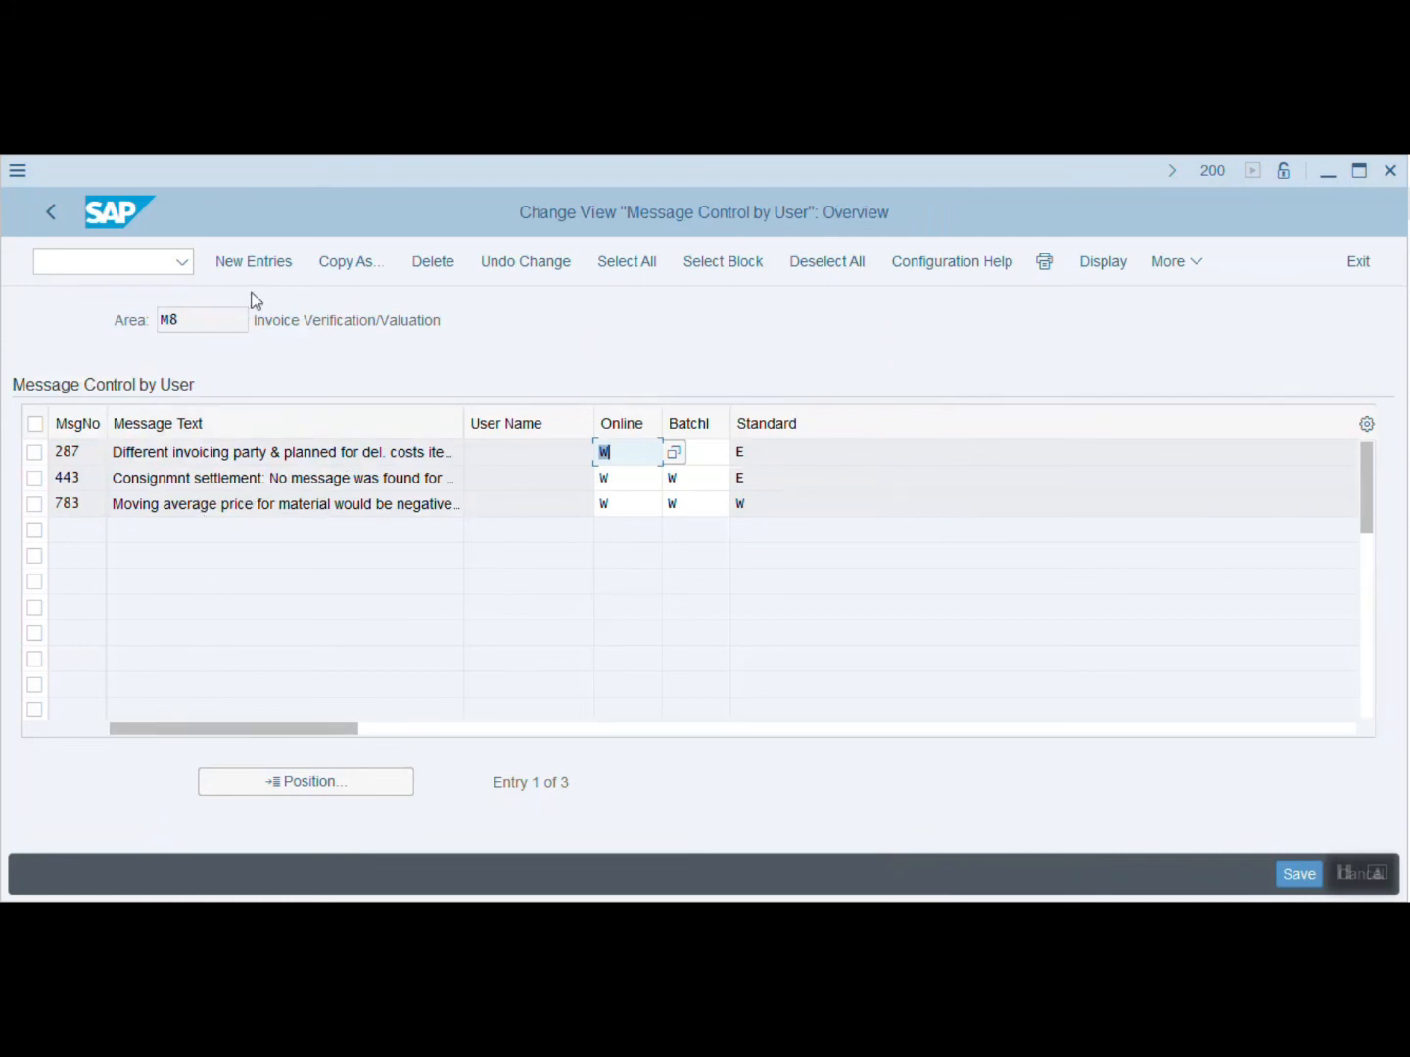
Look up message 446 in the message control list for area M8.
left_click(292, 782)
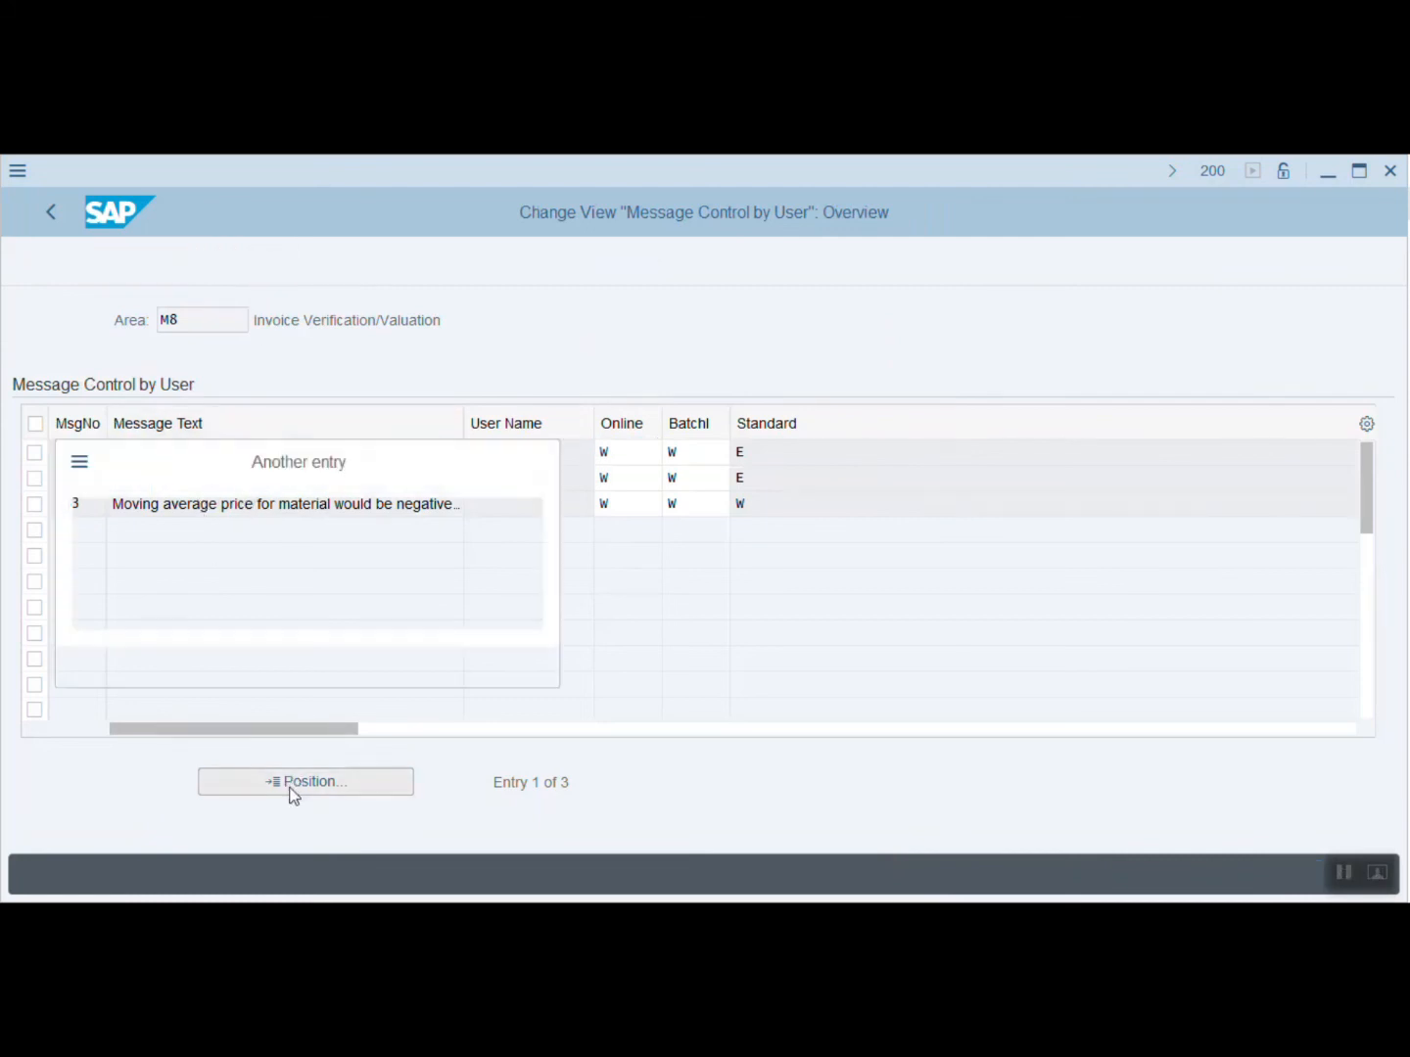
key("space")
key("Down")
key("Return")
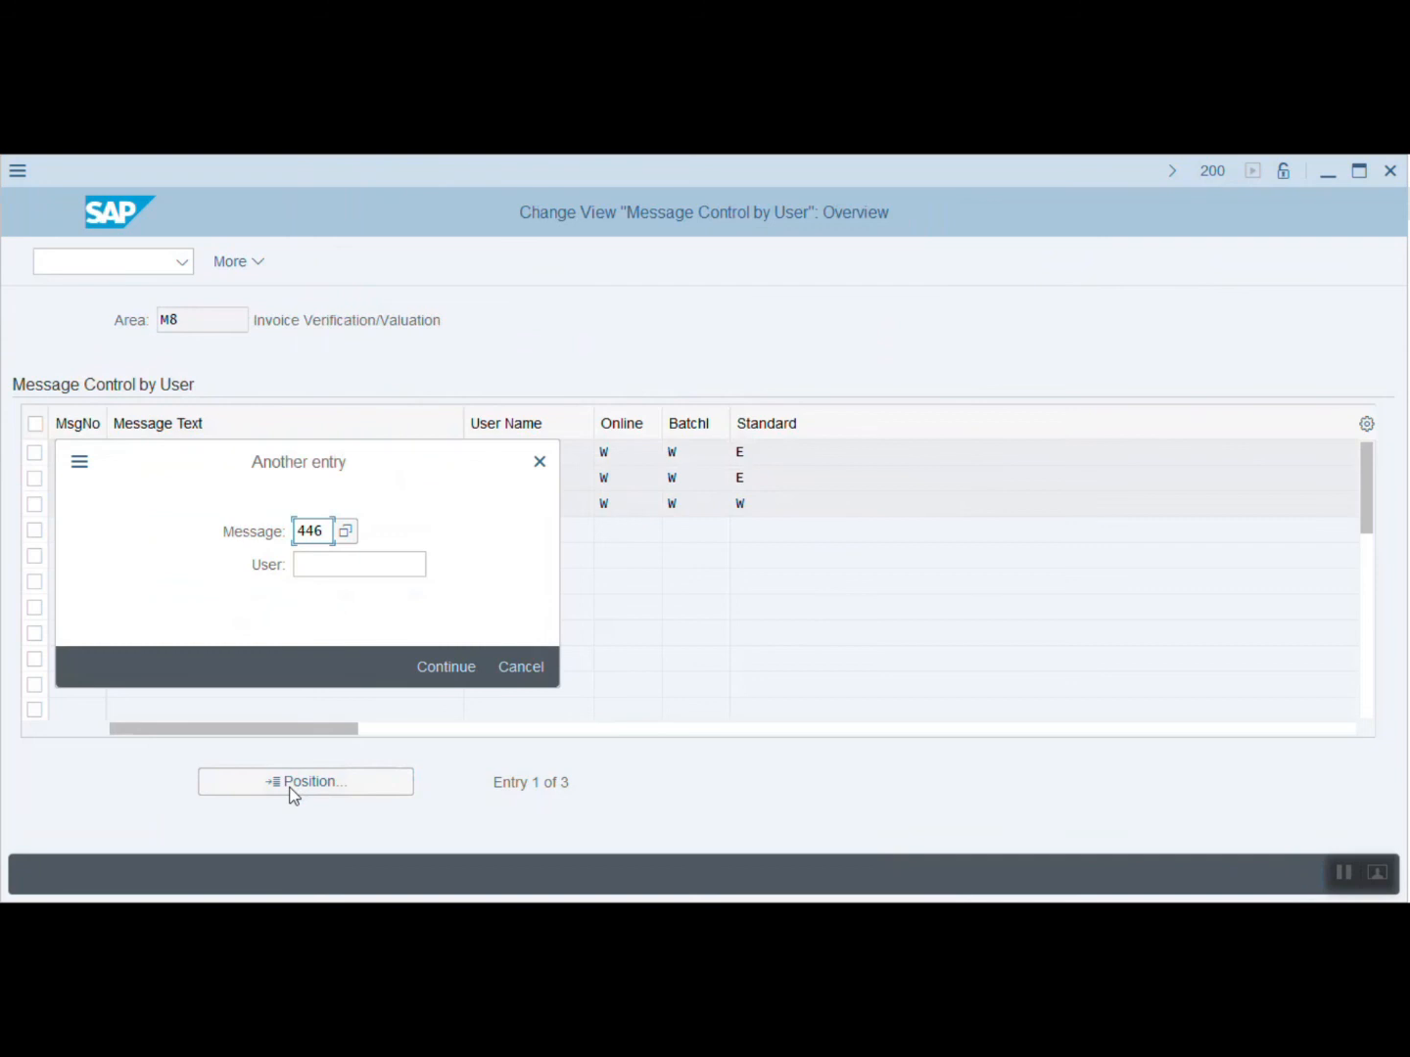
key("Return")
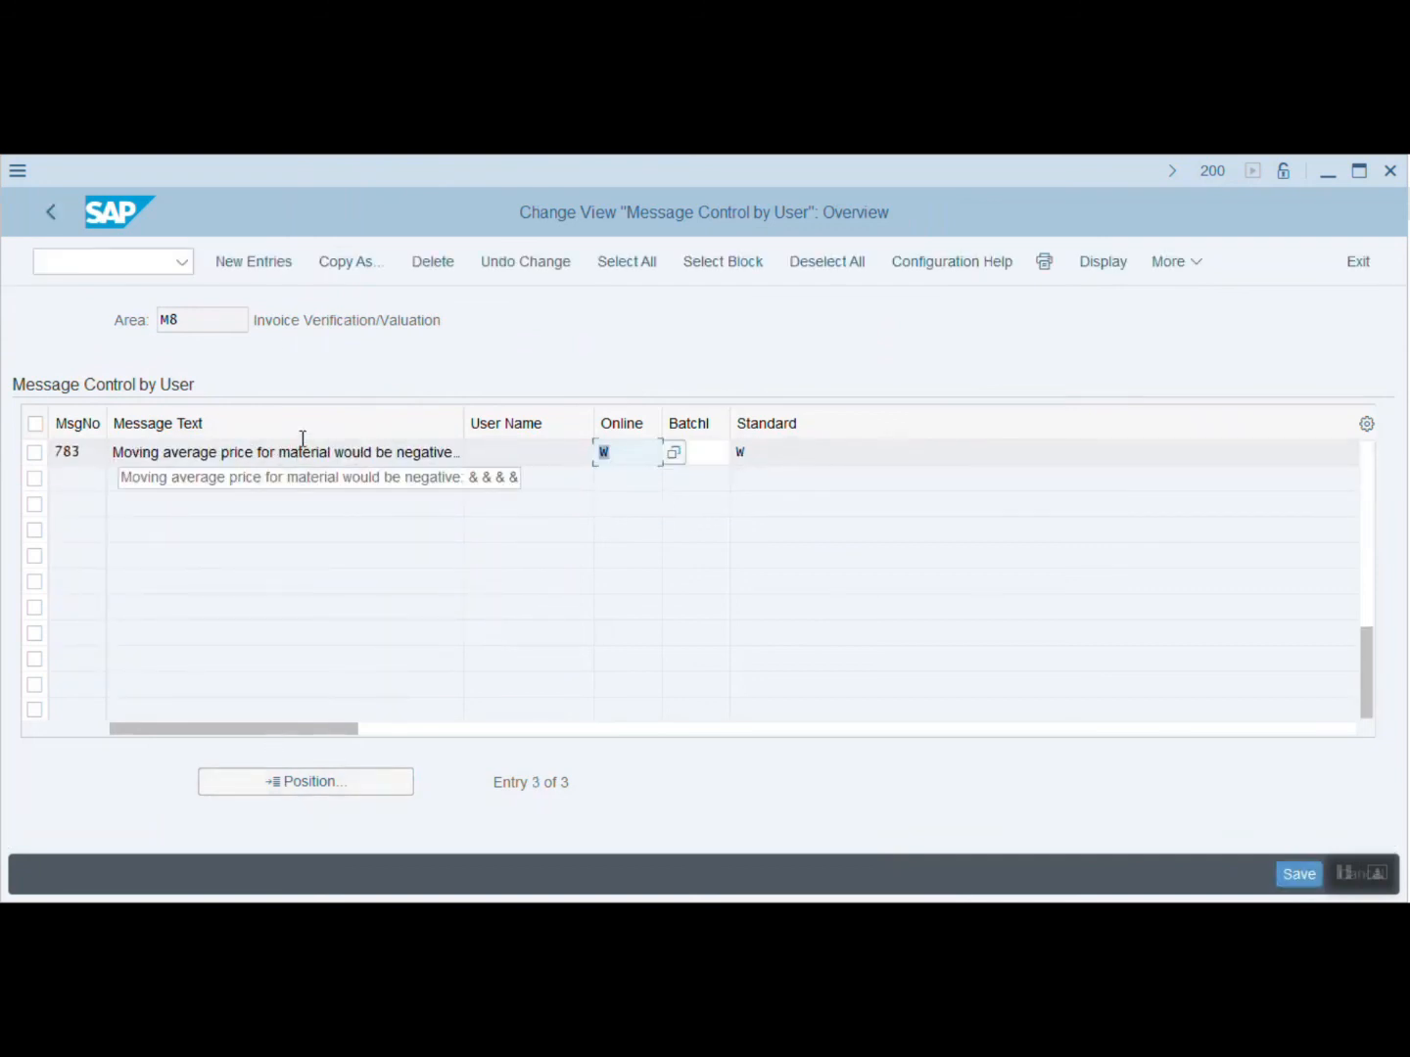
Add a new message control entry for message 446 and set its online type to Switch off message.
left_click(257, 261)
type("446")
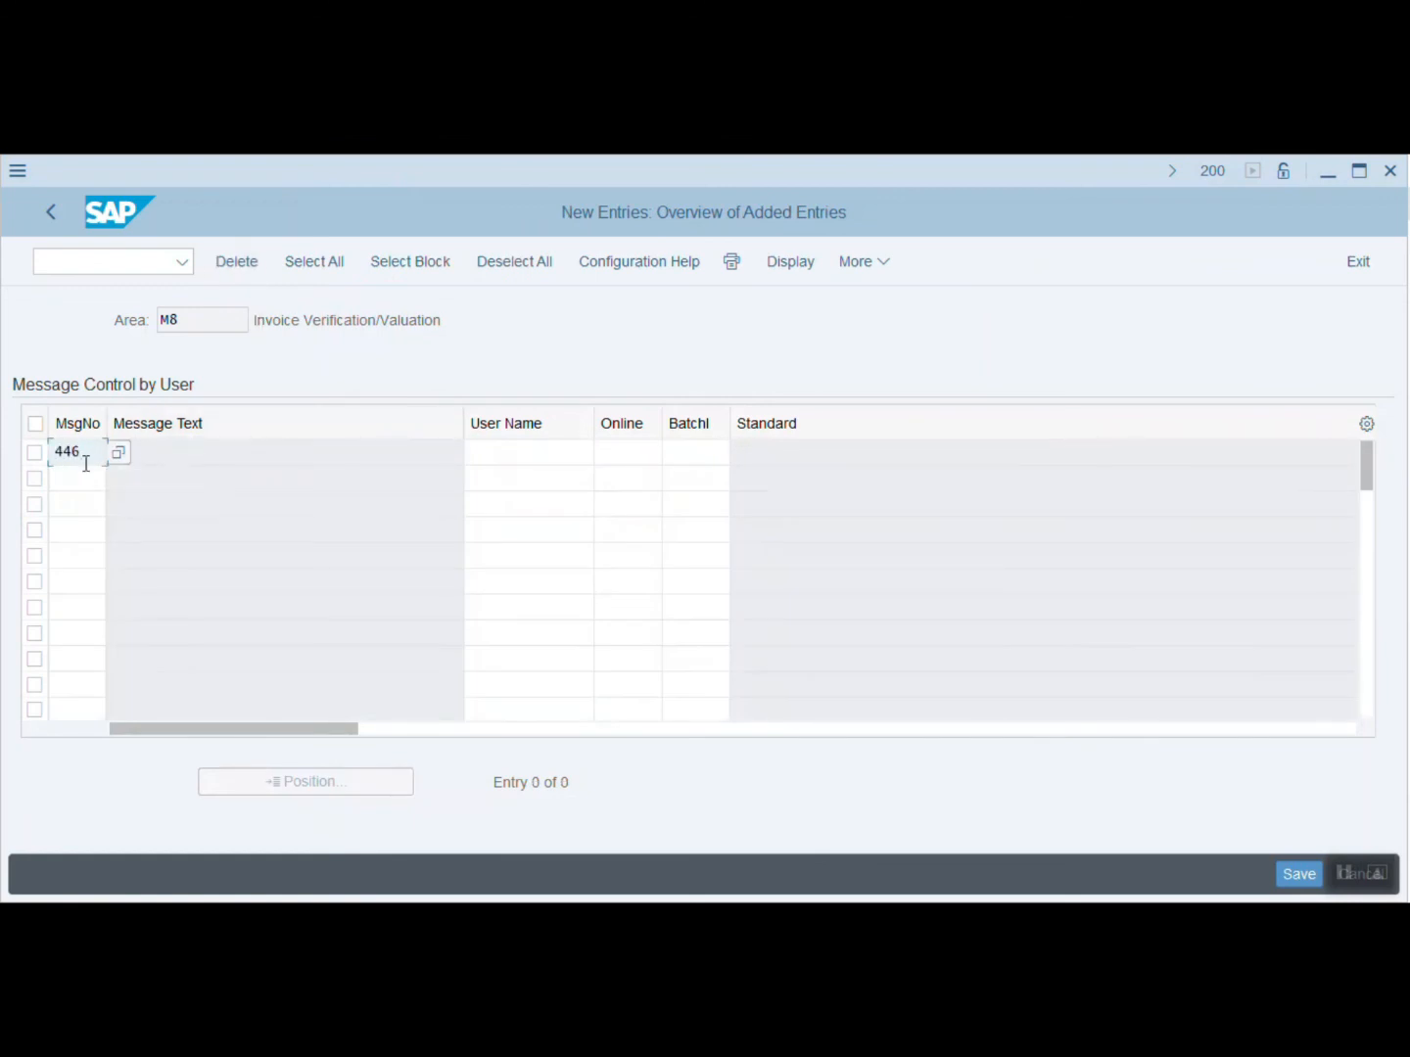
left_click(615, 455)
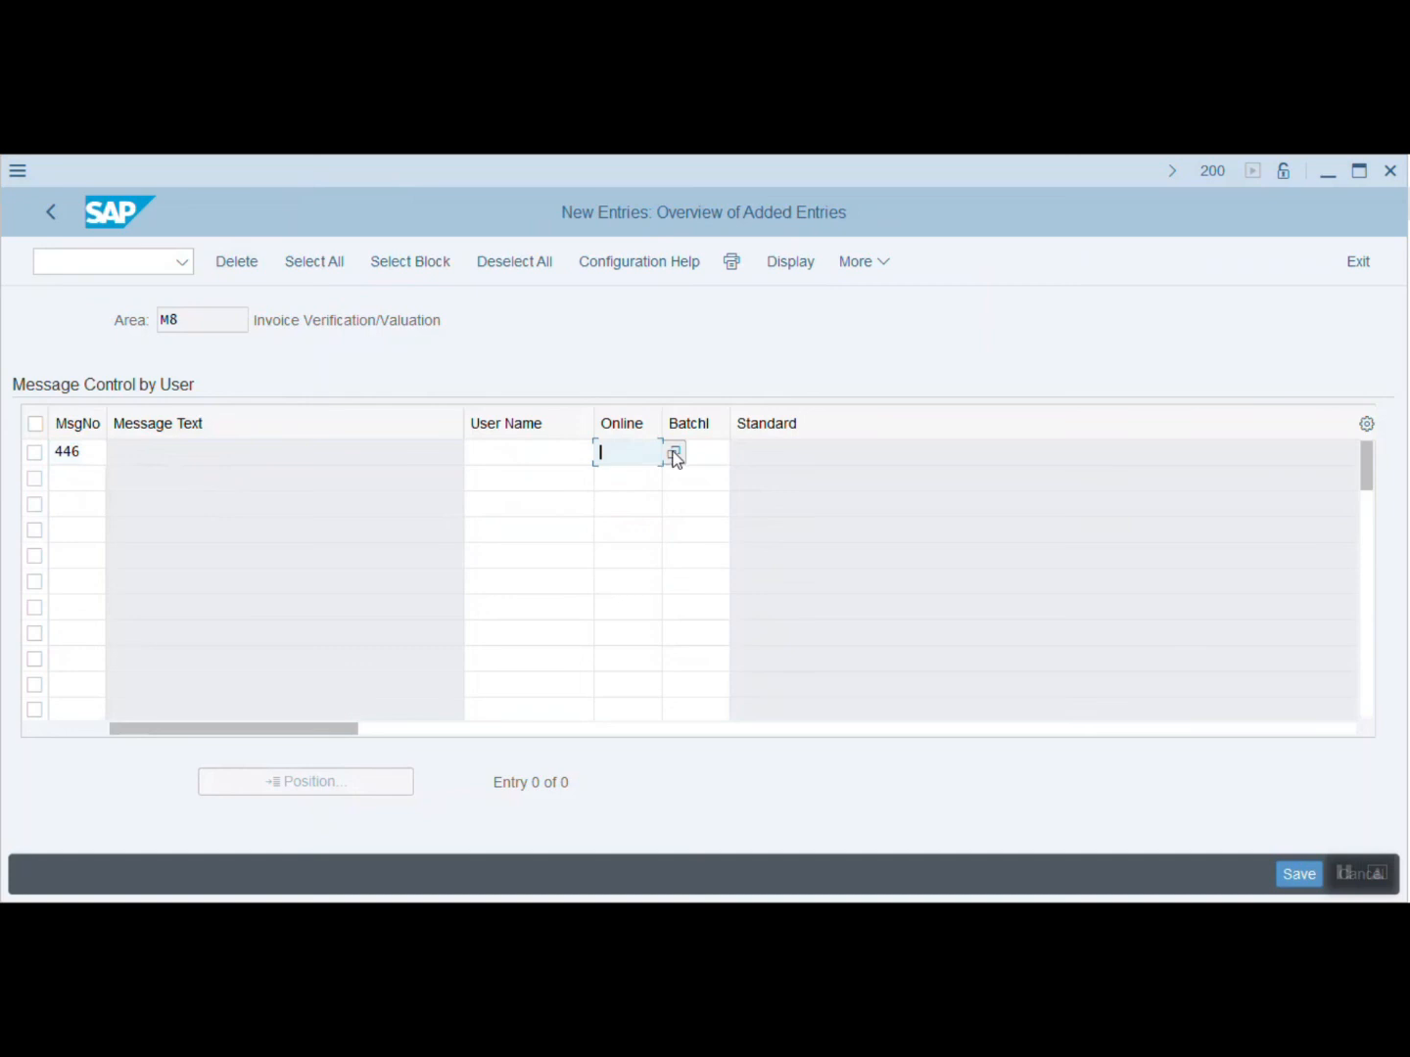
left_click(673, 453)
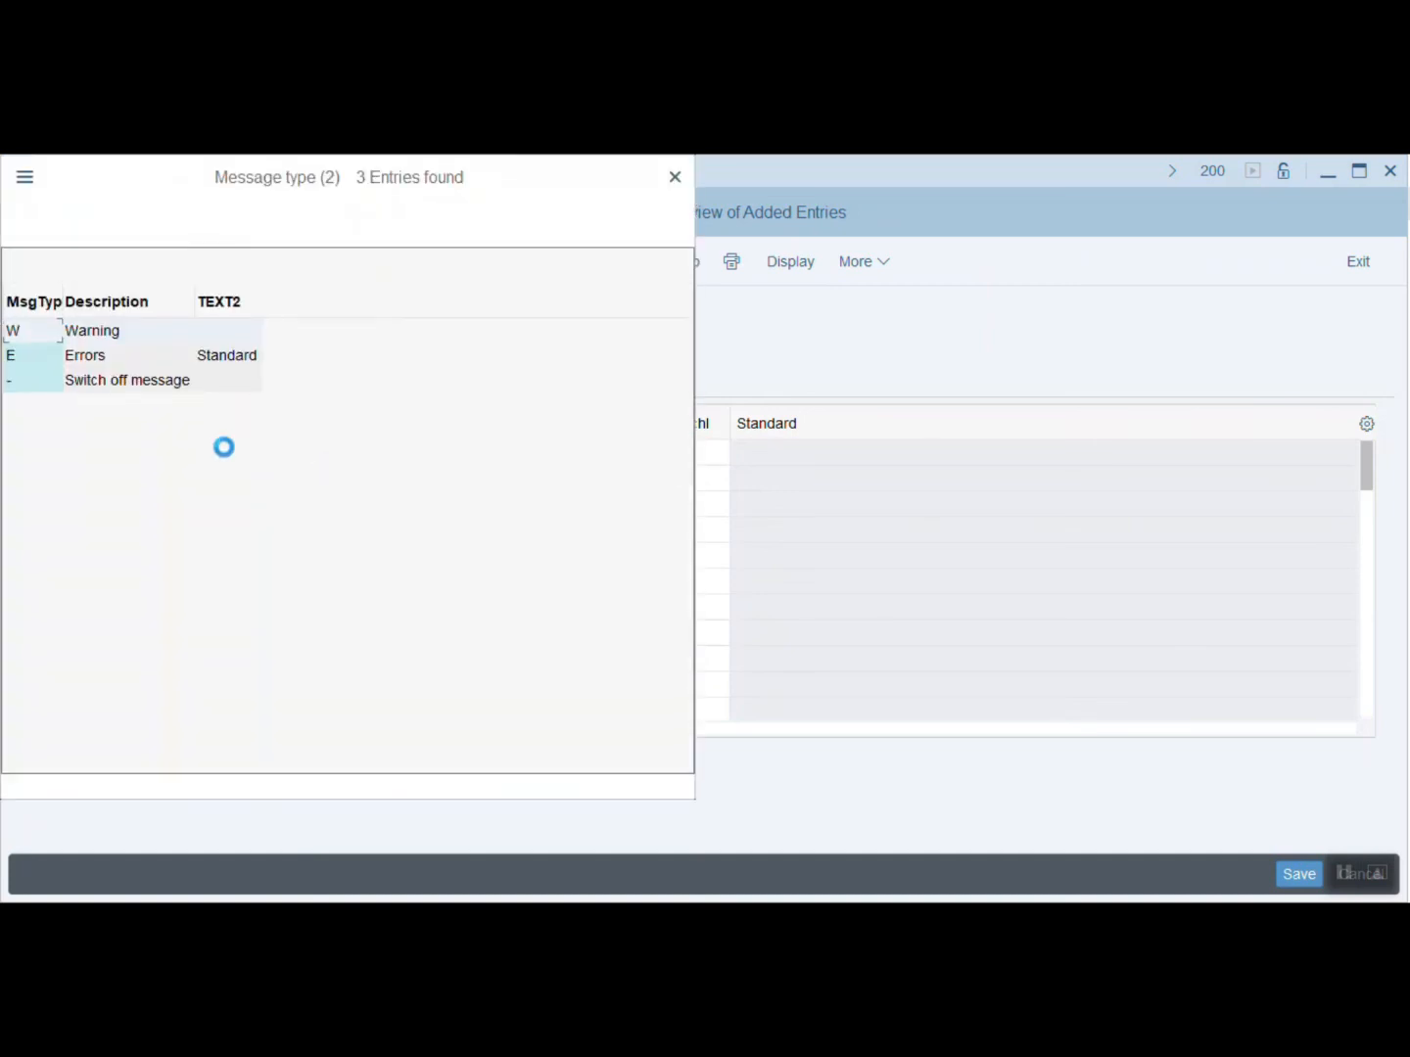
double_click(97, 382)
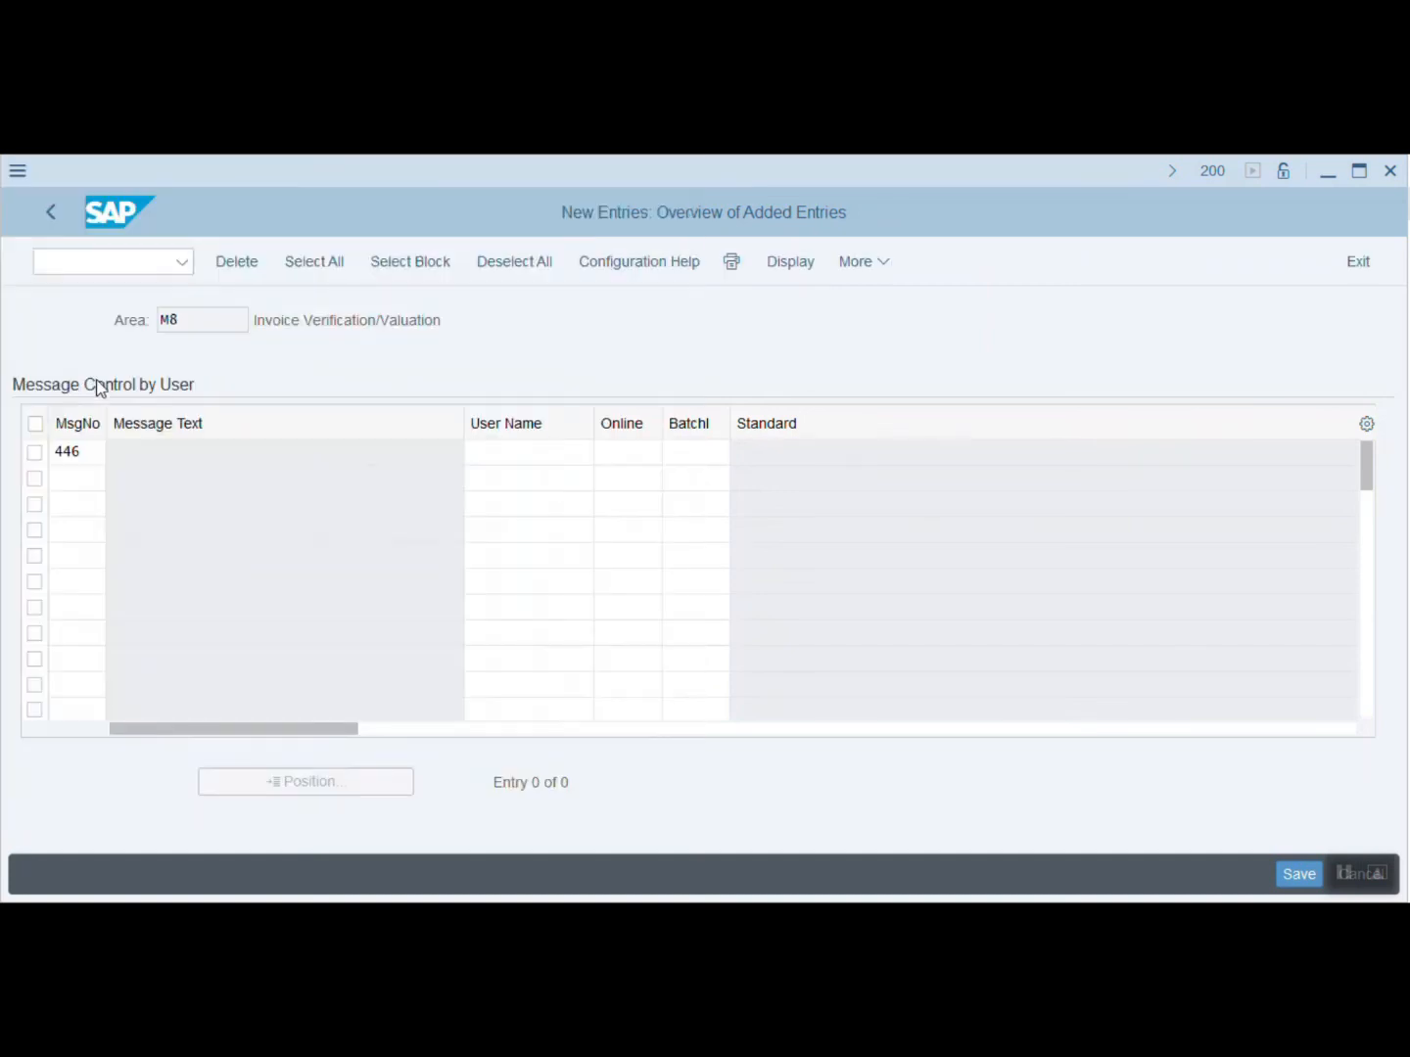
Set the batch input type of message 446 to Switch off message and save the entry.
left_click(694, 455)
left_click(739, 454)
double_click(117, 387)
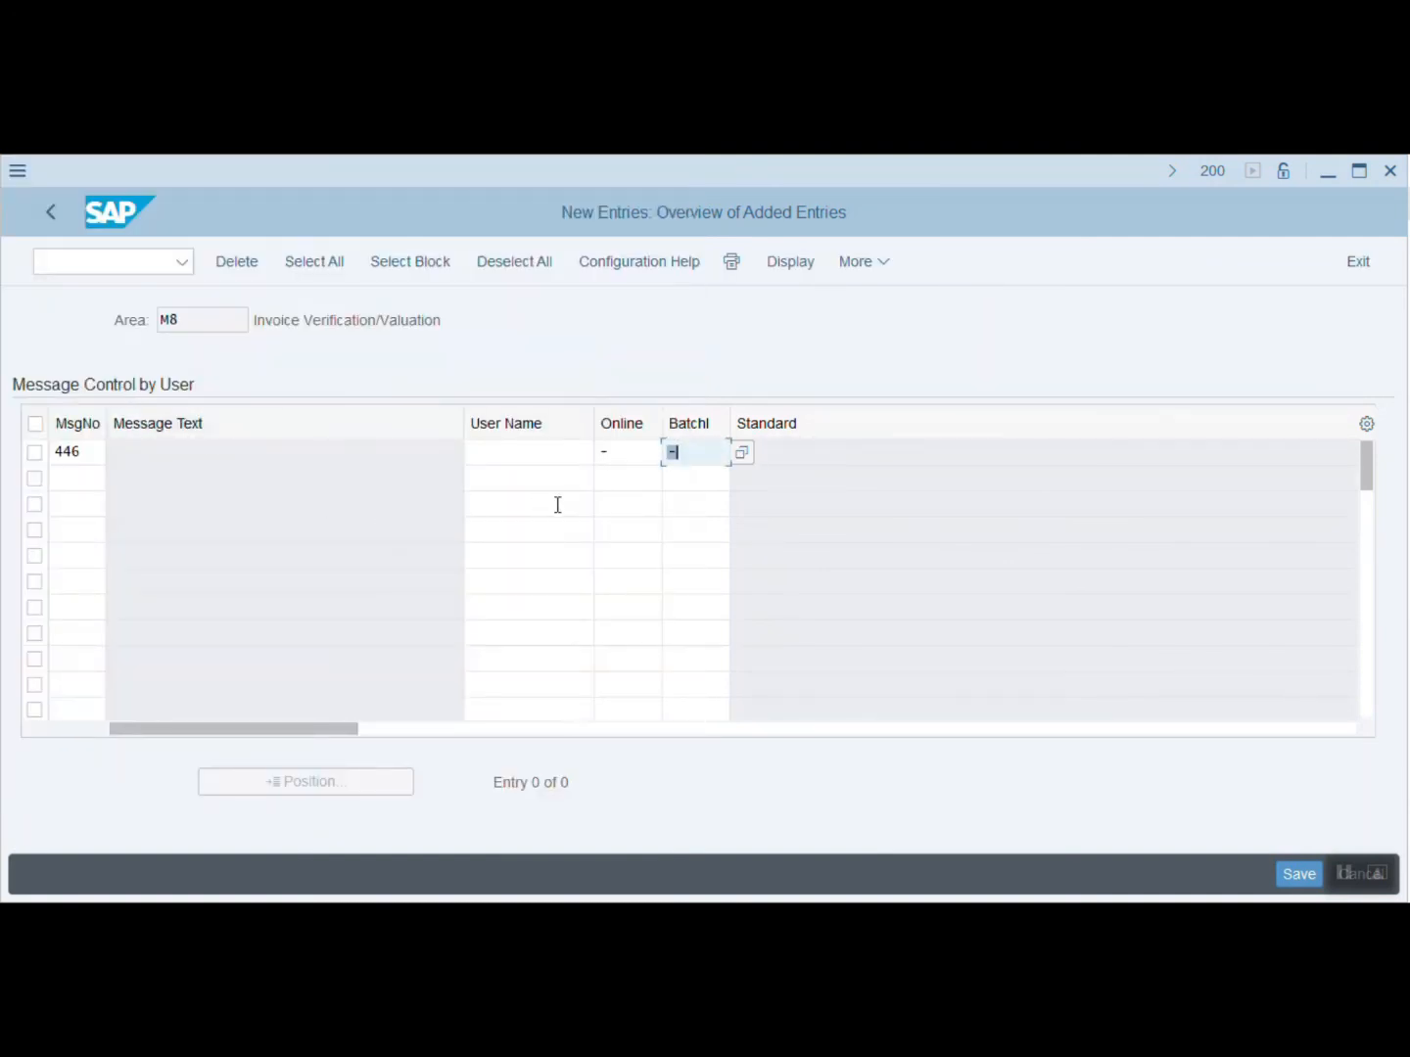
key("Return")
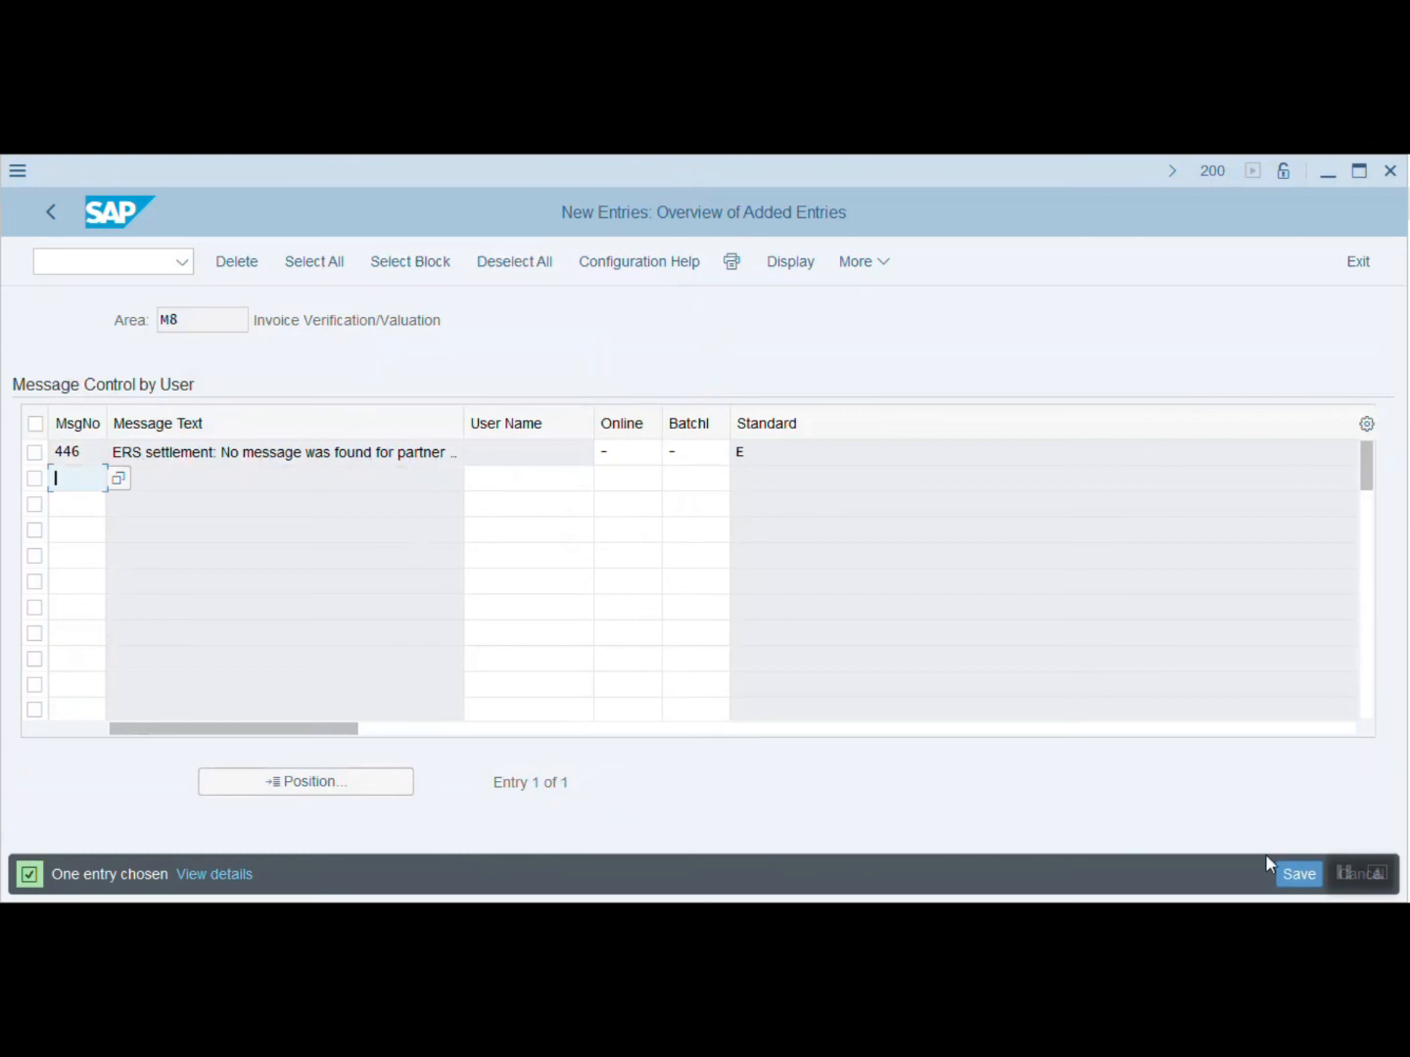
left_click(1294, 871)
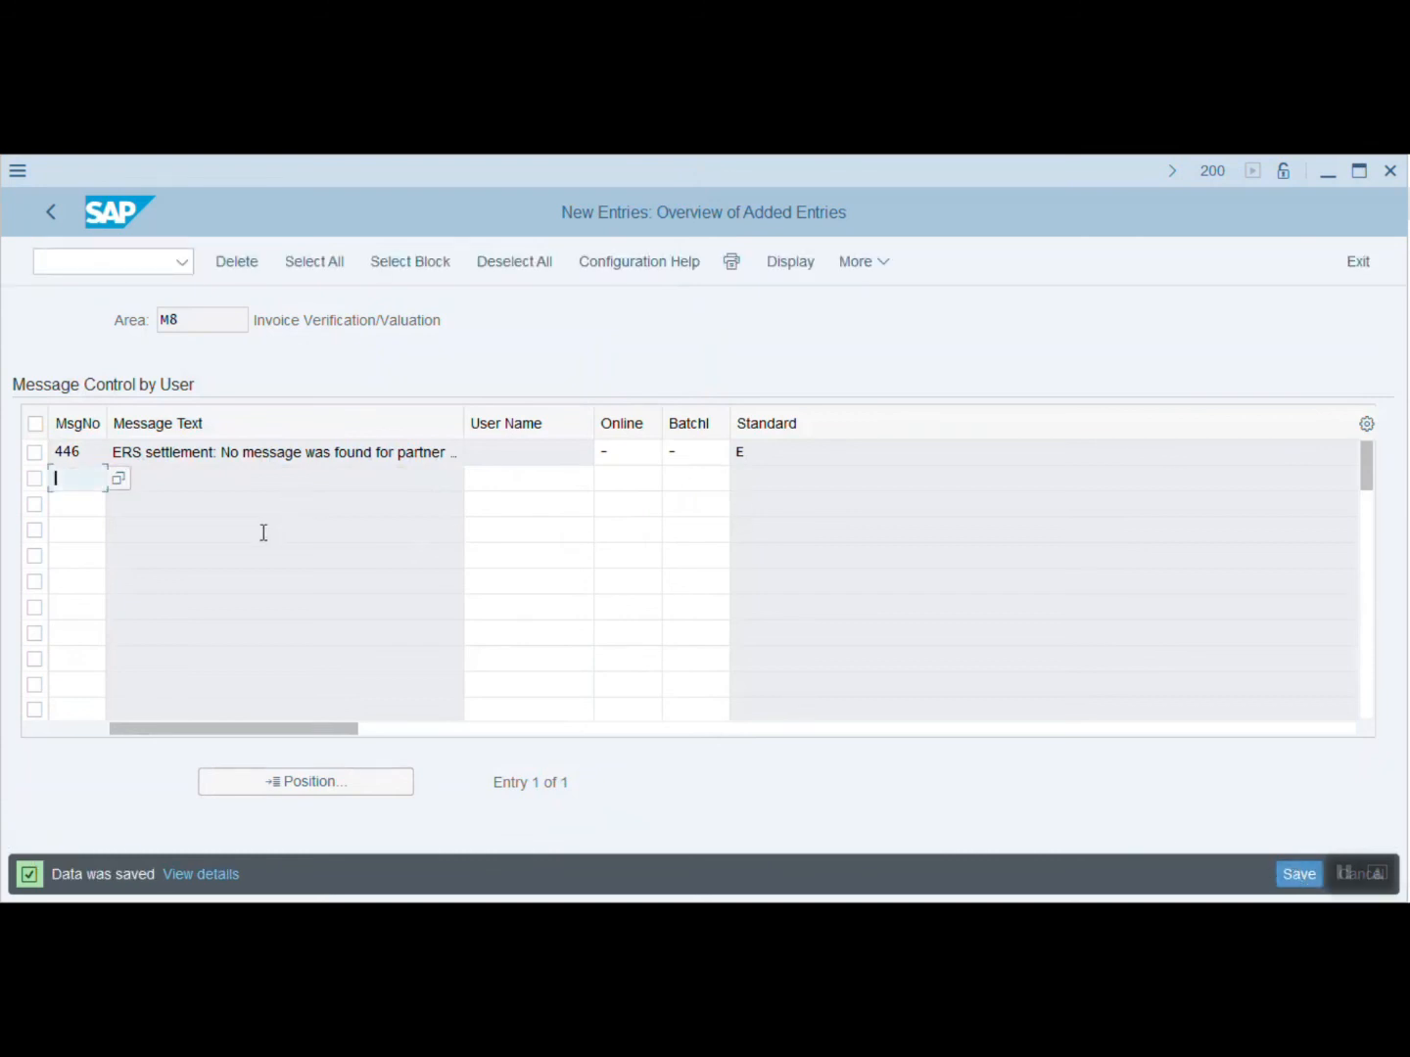
left_click(49, 212)
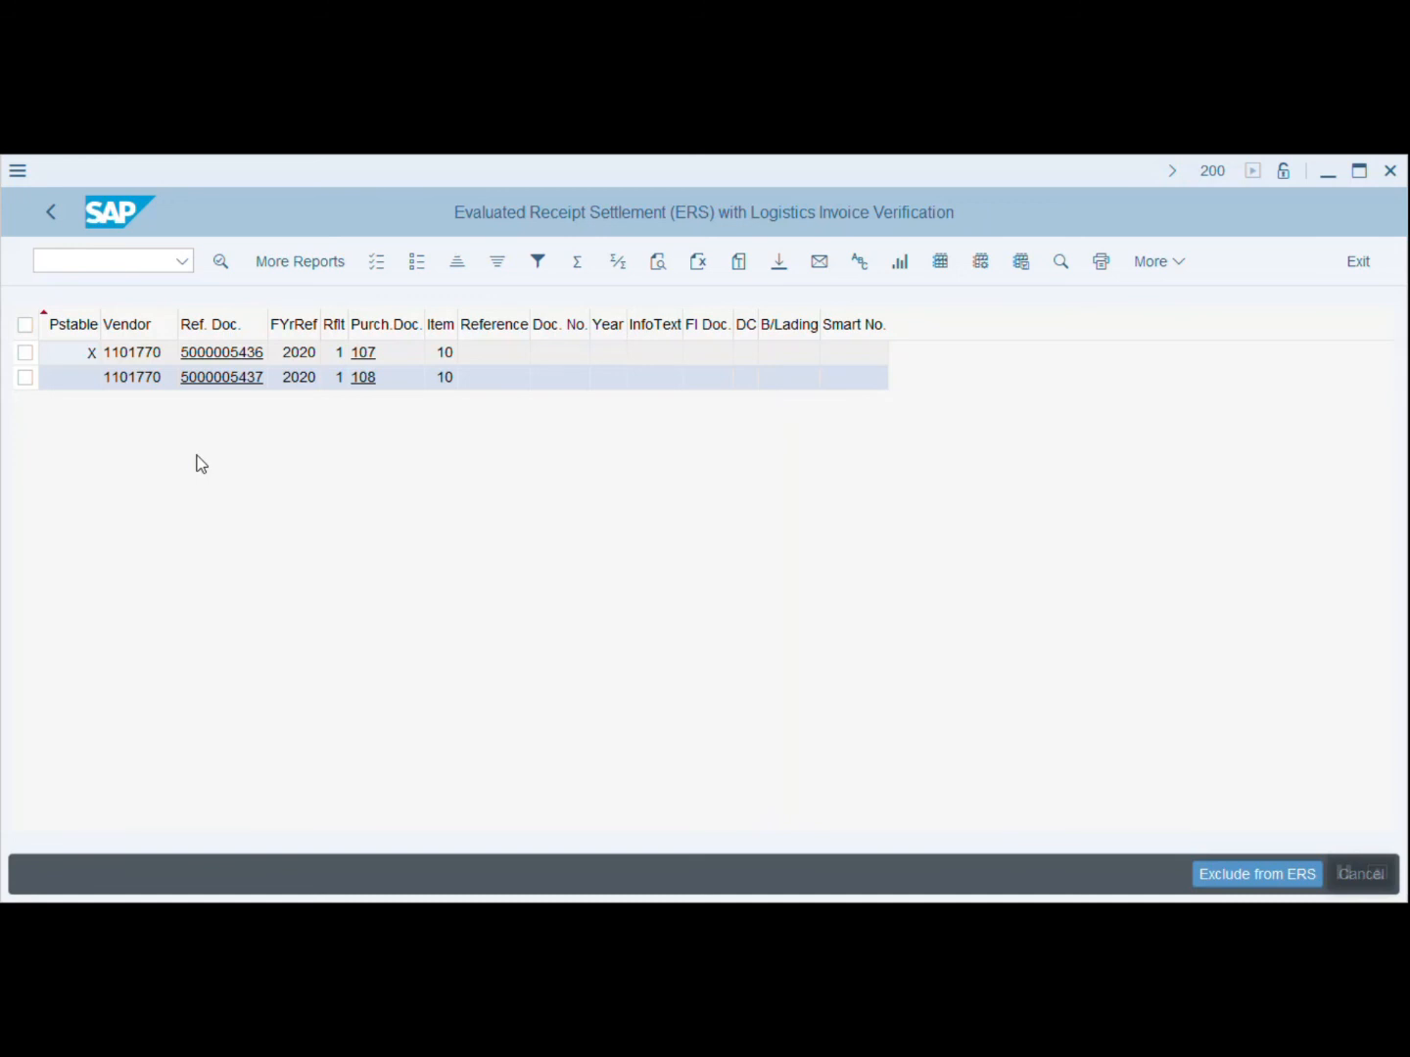
Copy the material document number of the first postable item and return to the settlement selection screen.
left_click(223, 355)
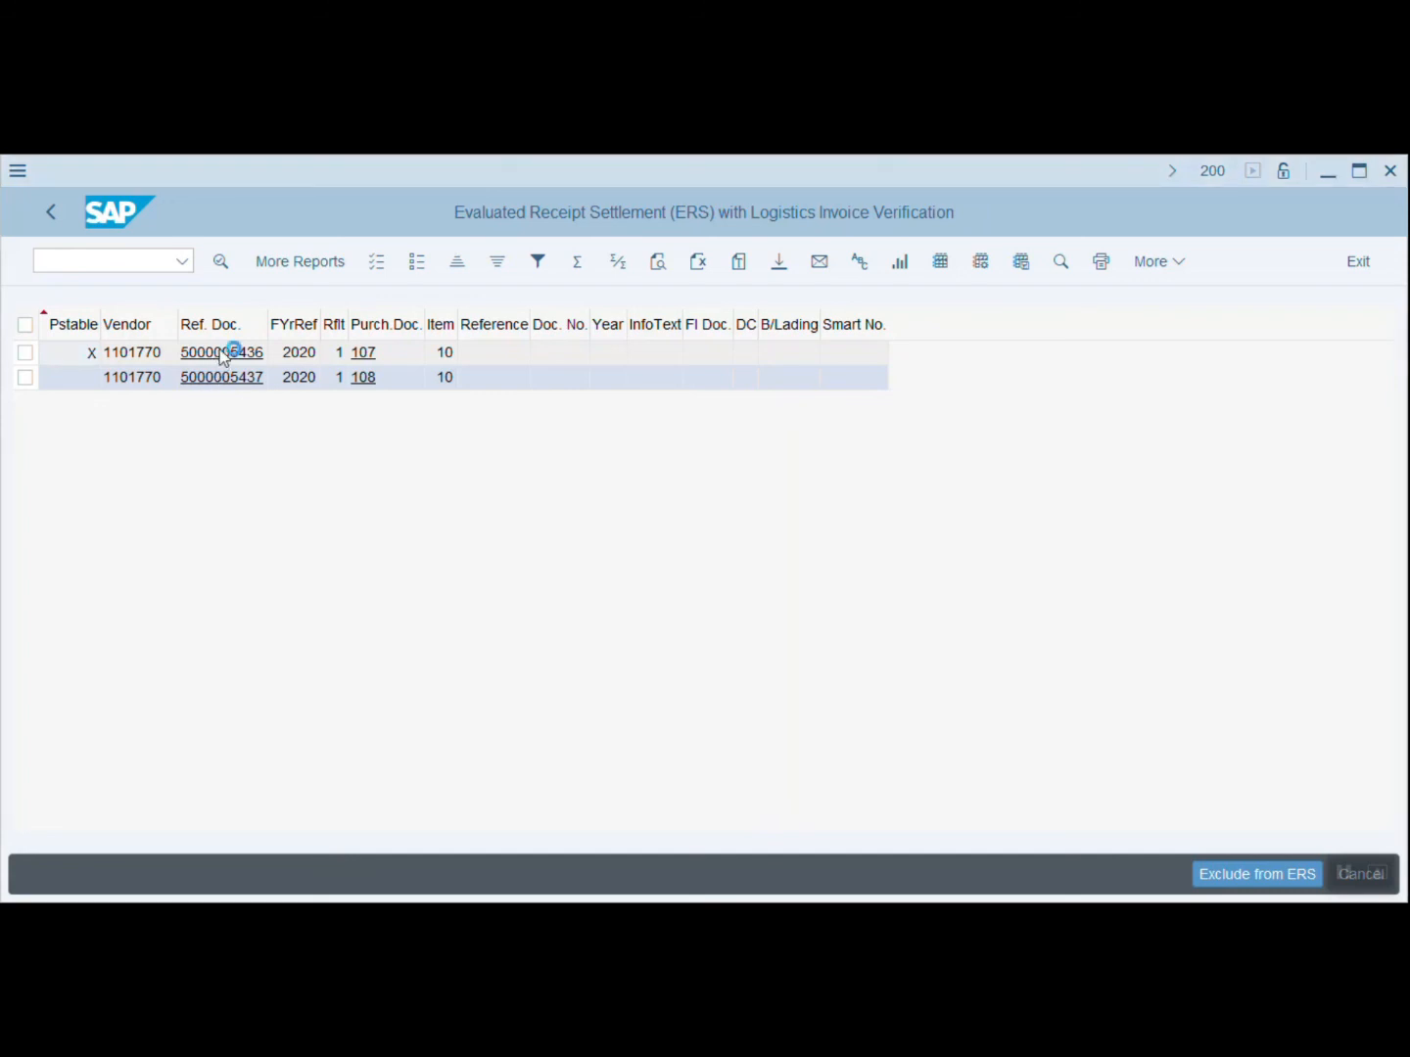
left_click_drag(523, 324, 393, 316)
key("ctrl+c")
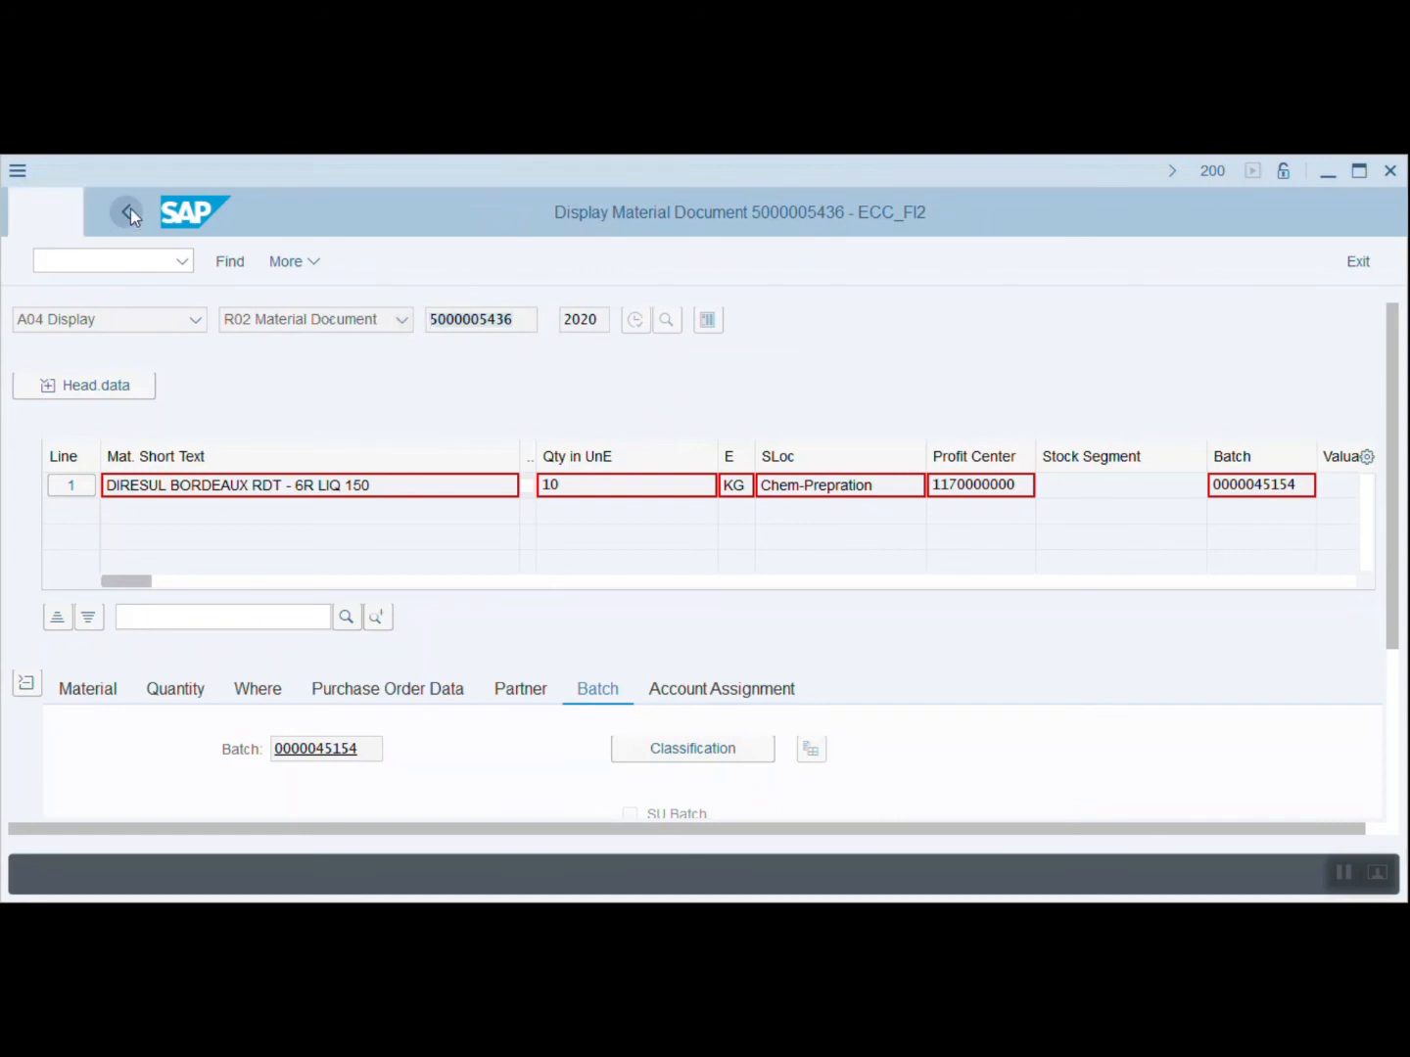
left_click(127, 212)
left_click(56, 216)
Replace the vendor with the copied number as Goods Receipt Document, turn off Test Run and execute the settlement.
left_click(421, 551)
left_click_drag(445, 551, 341, 556)
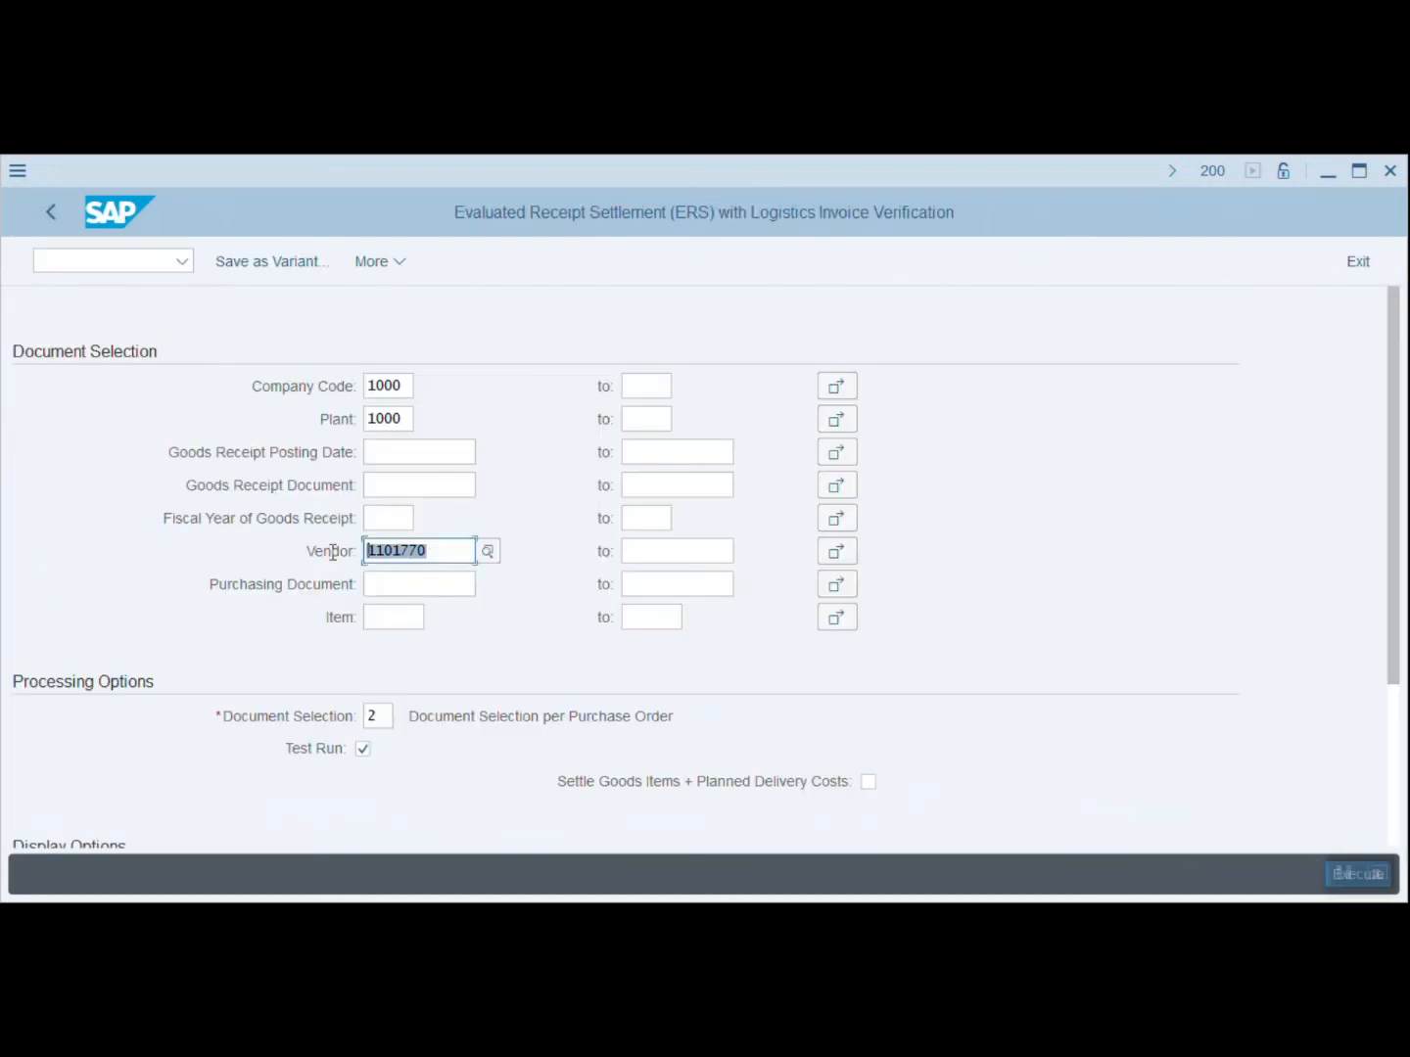
key("BackSpace")
left_click(382, 487)
key("ctrl+v")
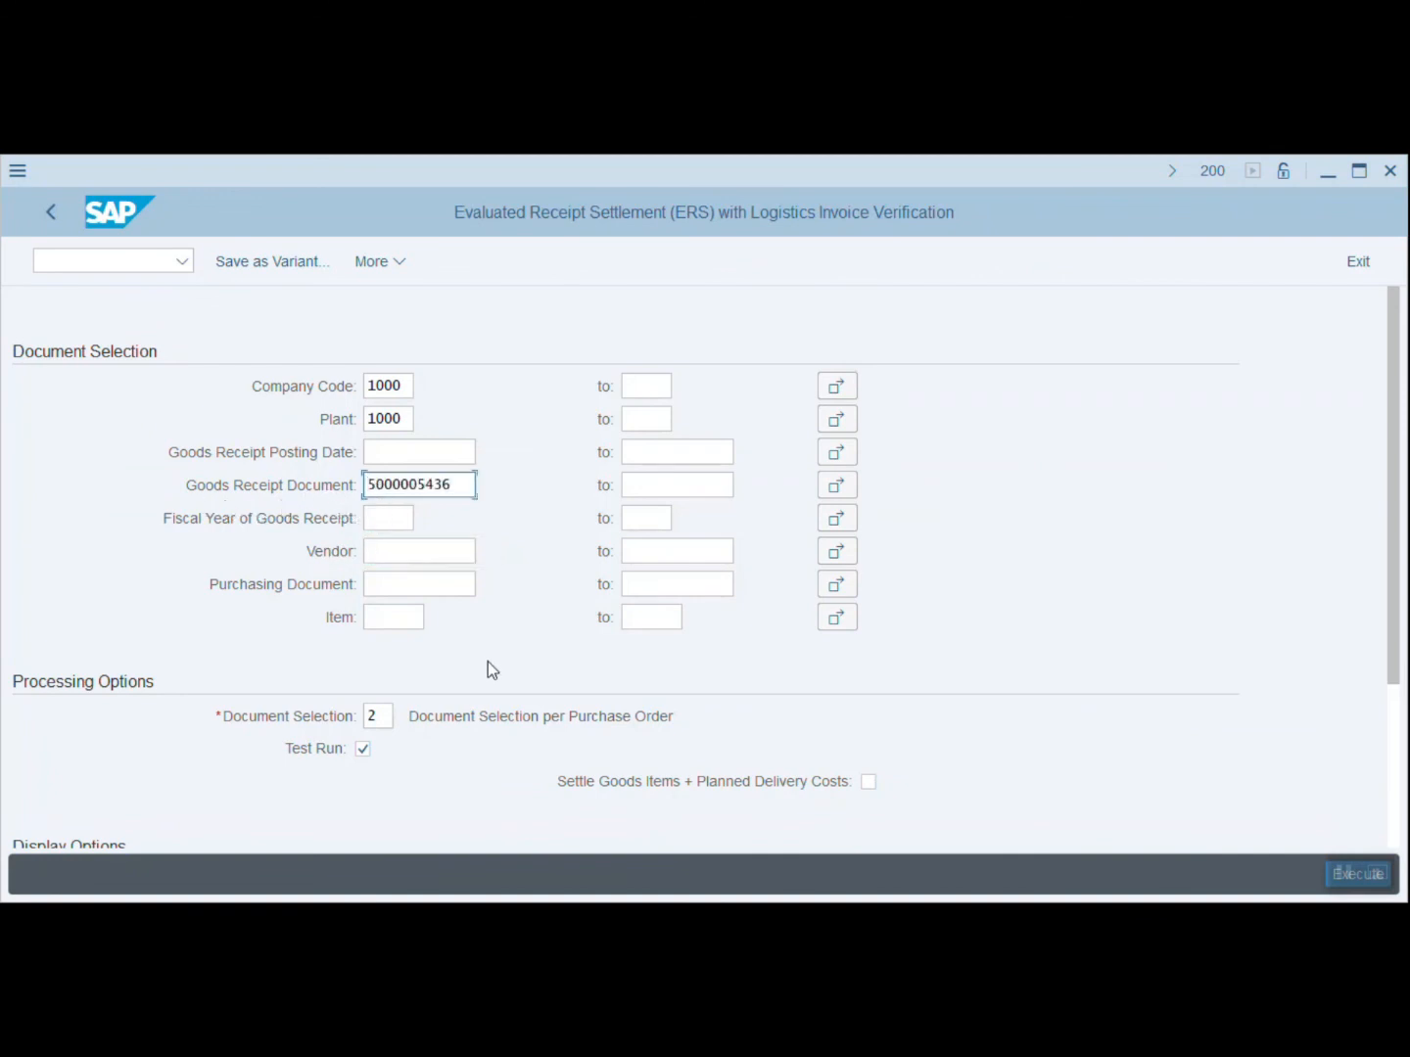
left_click(363, 749)
left_click(1358, 873)
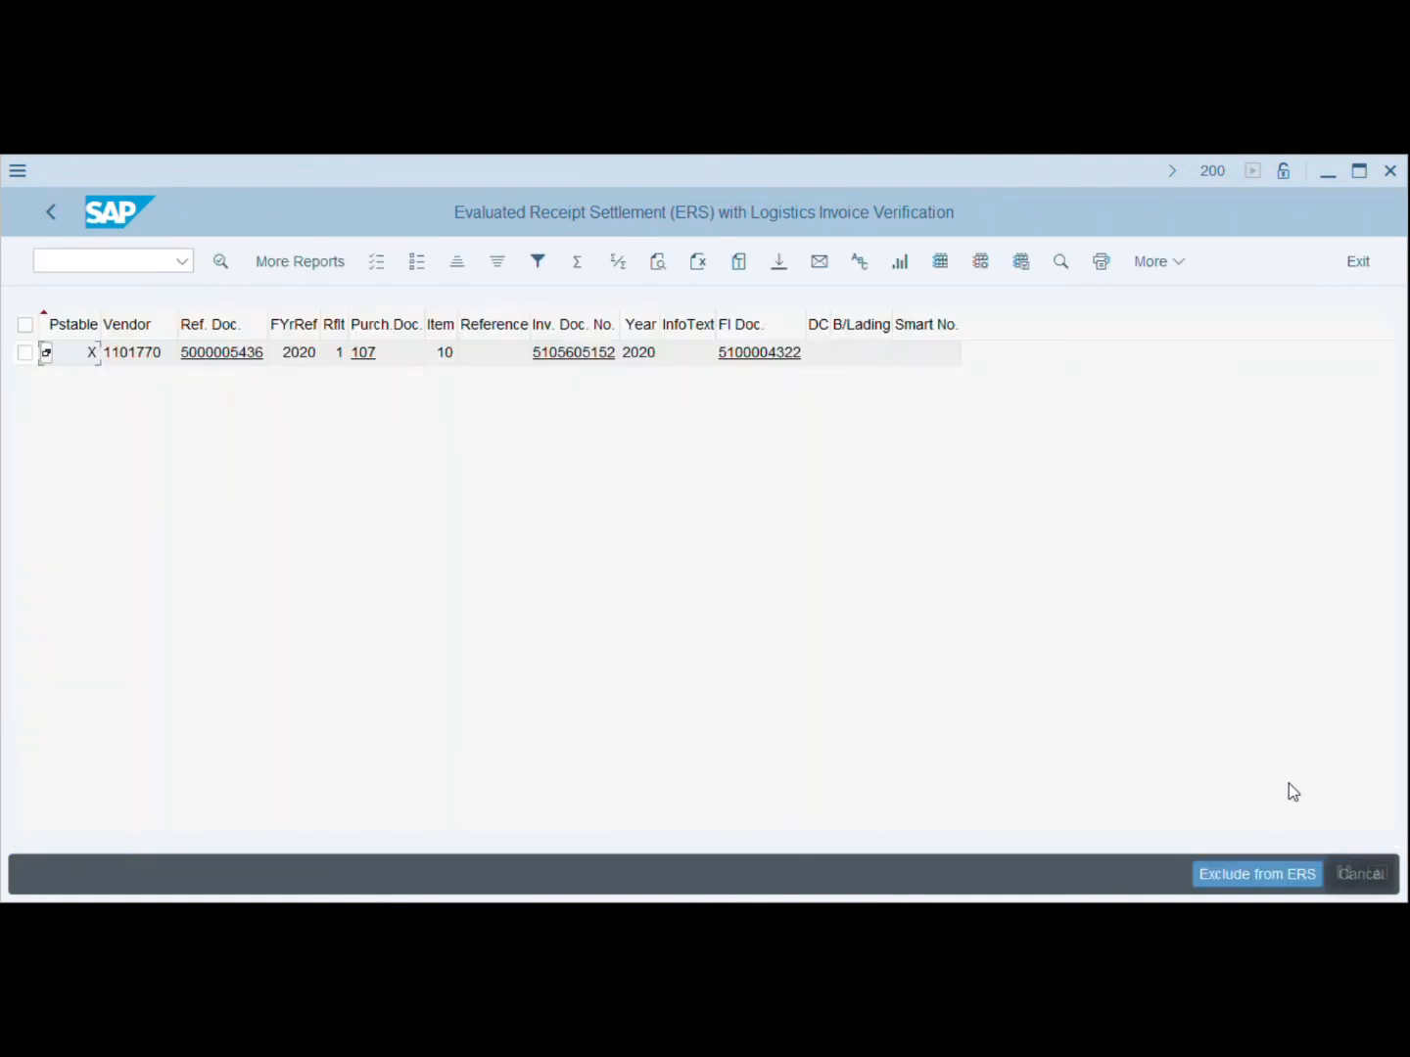
Examine the FI document of the settled item and return to the settlement selection screen.
left_click(757, 356)
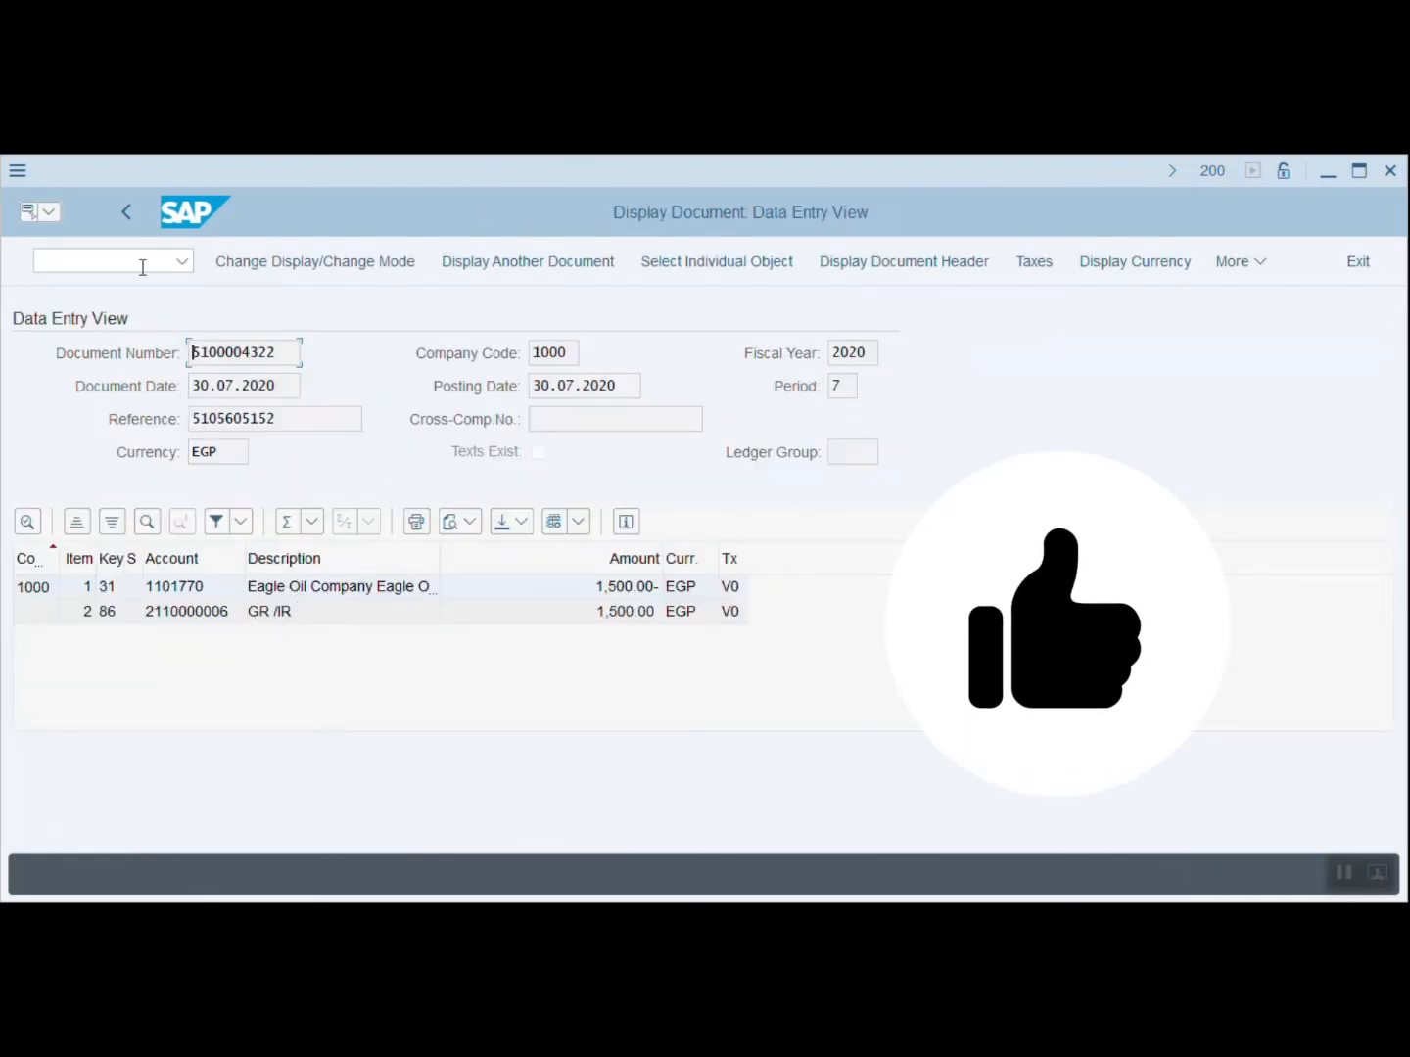
left_click(124, 210)
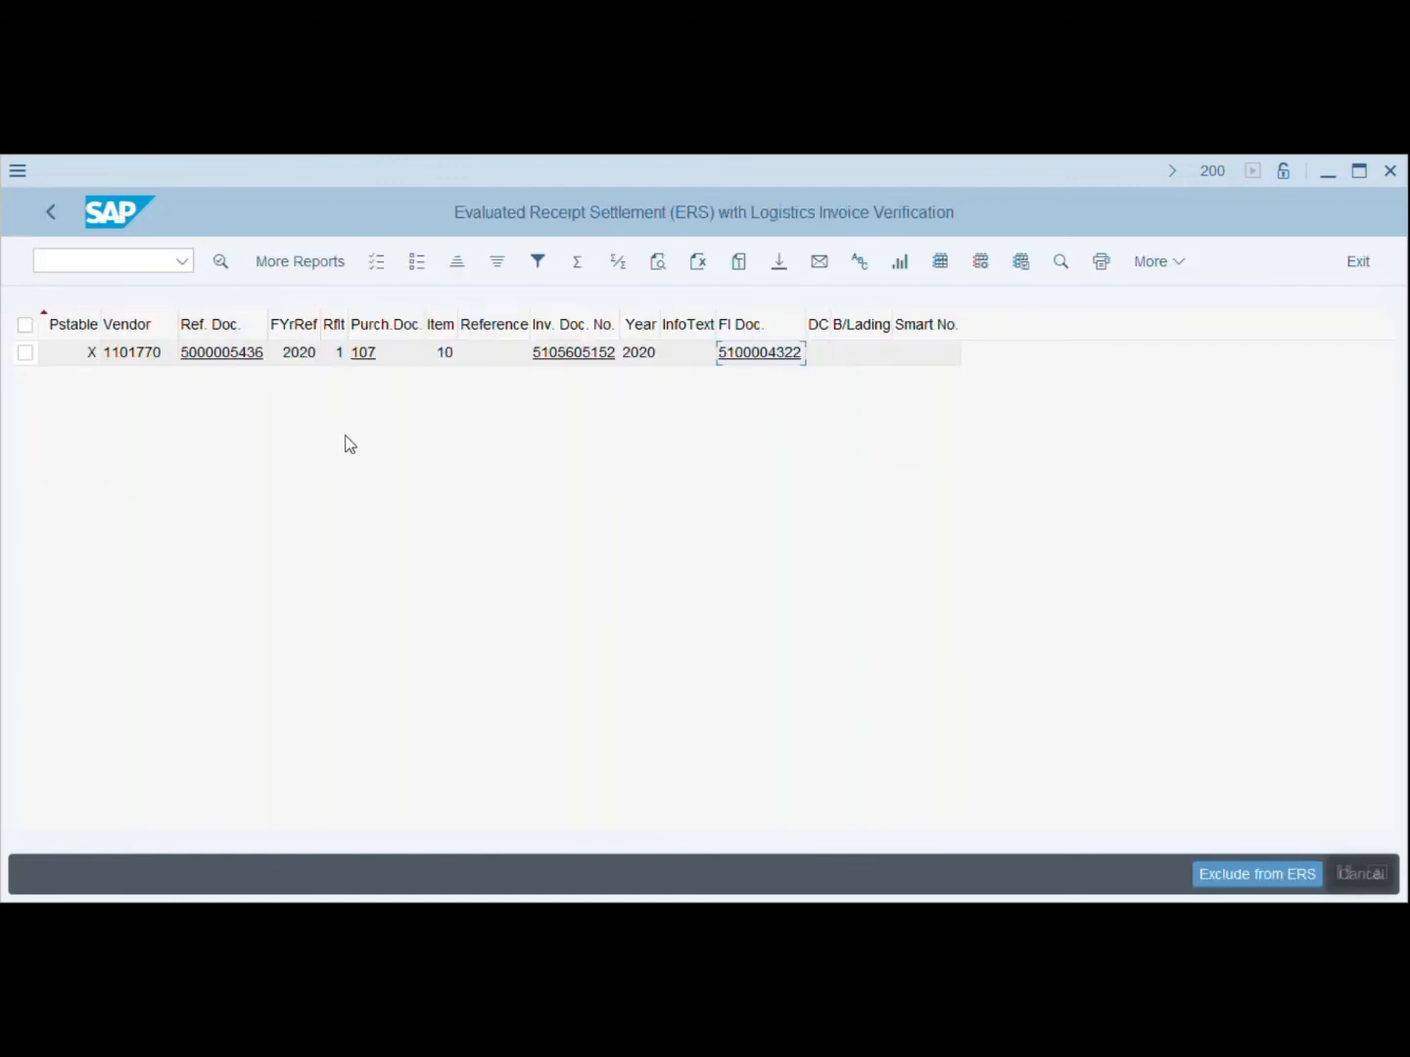
left_click(52, 212)
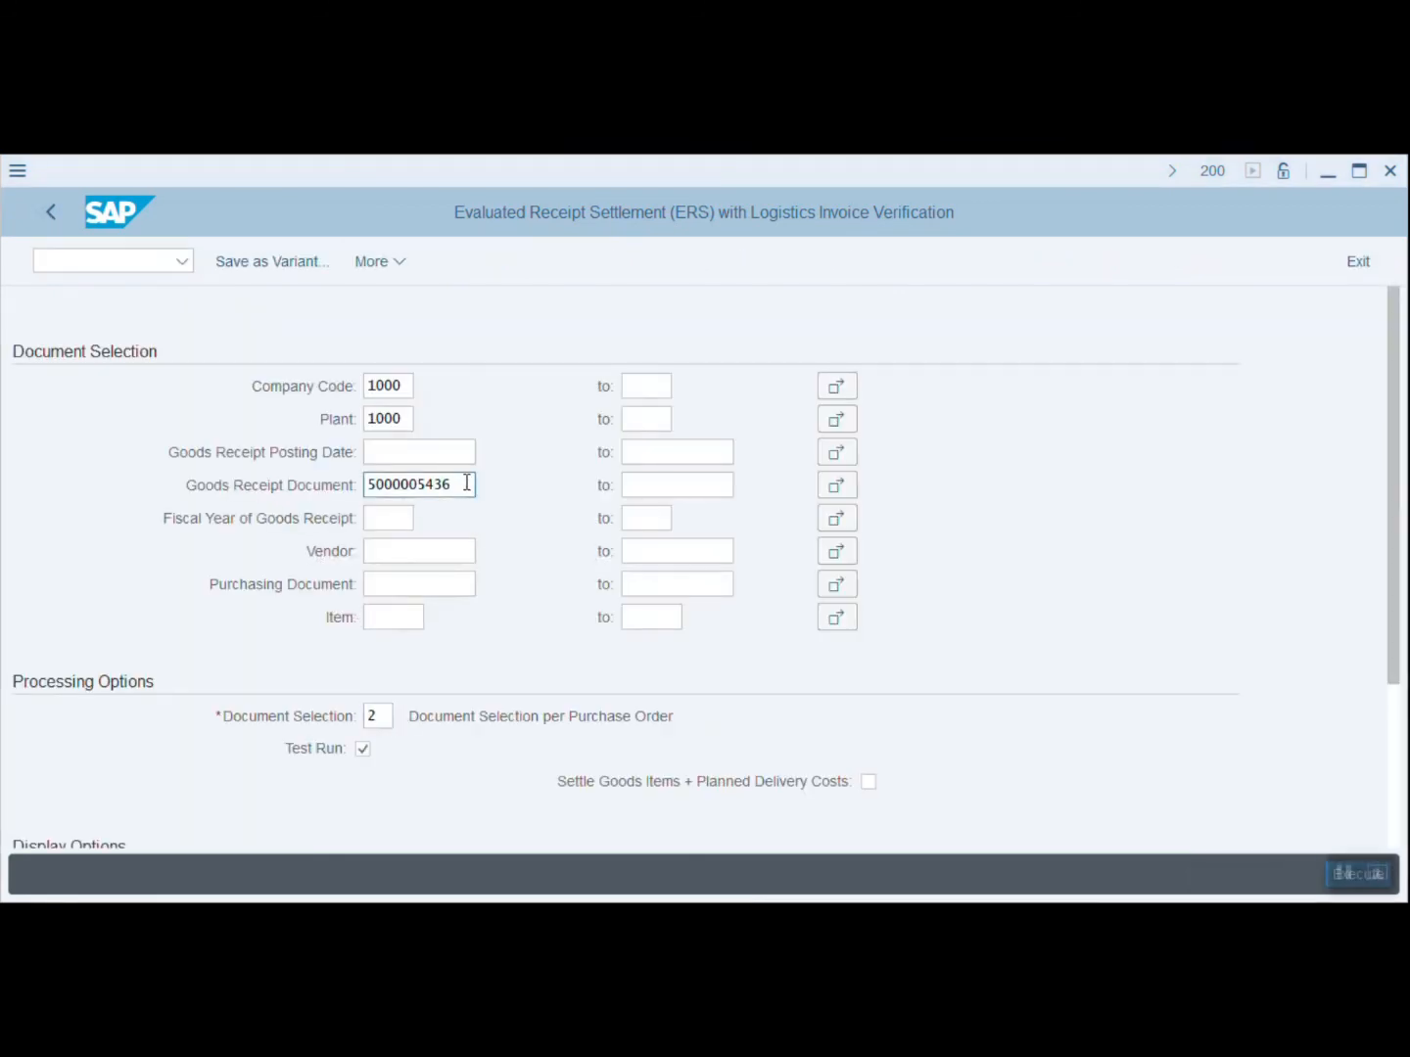
Clear the Goods Receipt Document selection and enter the previously used vendor number as the Vendor.
left_click_drag(468, 482, 331, 486)
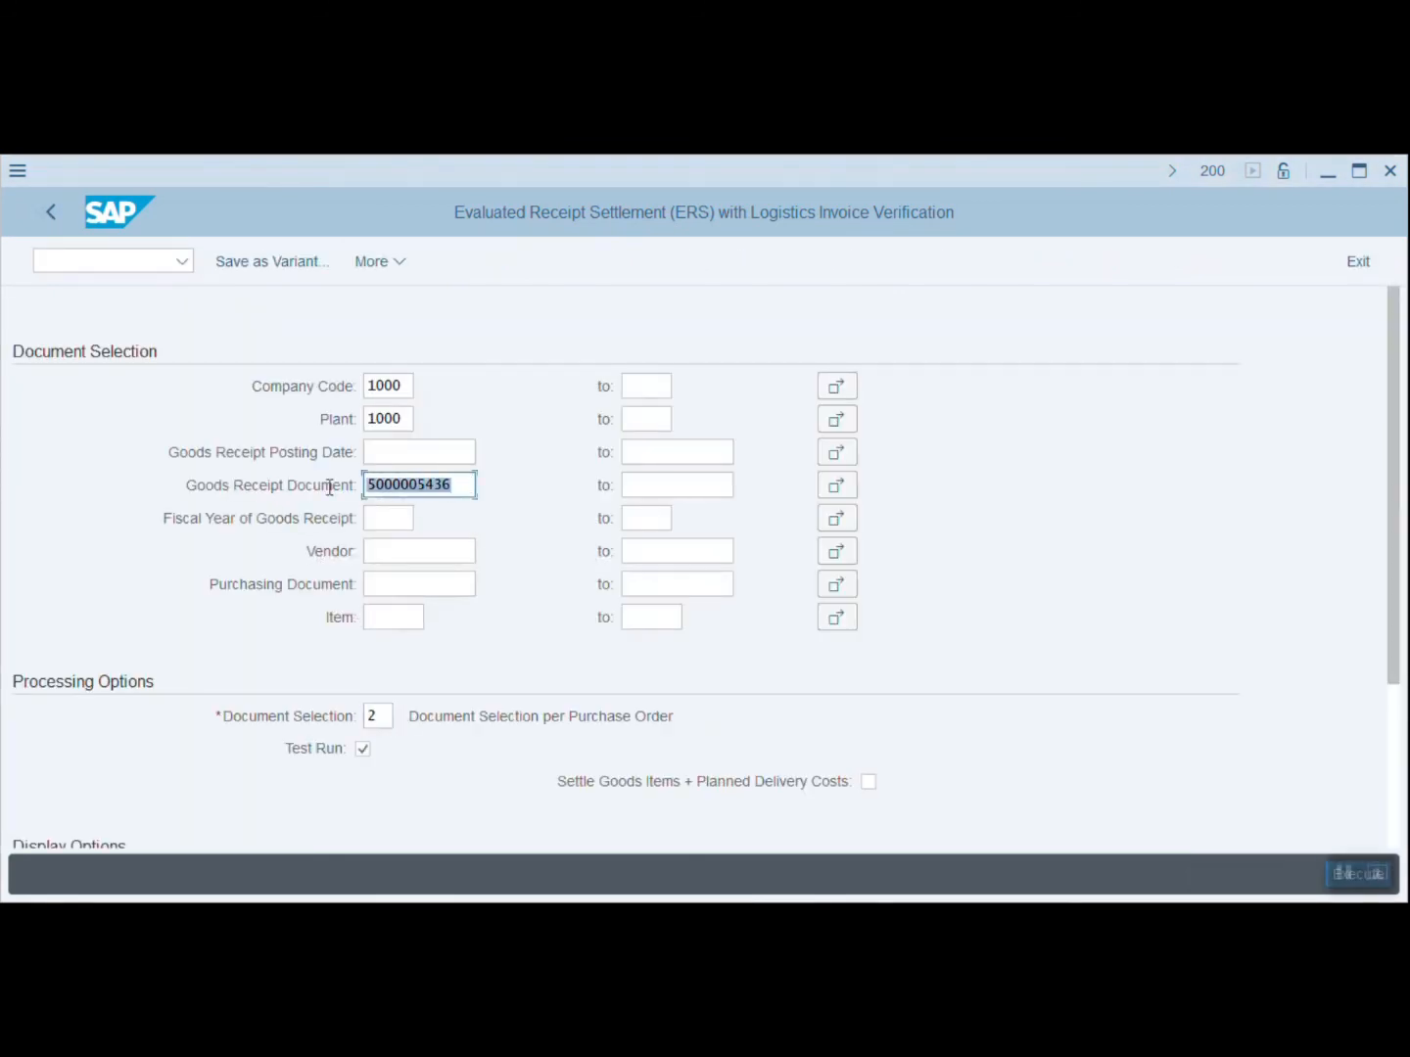
key("Delete")
key("Escape")
left_click(403, 552)
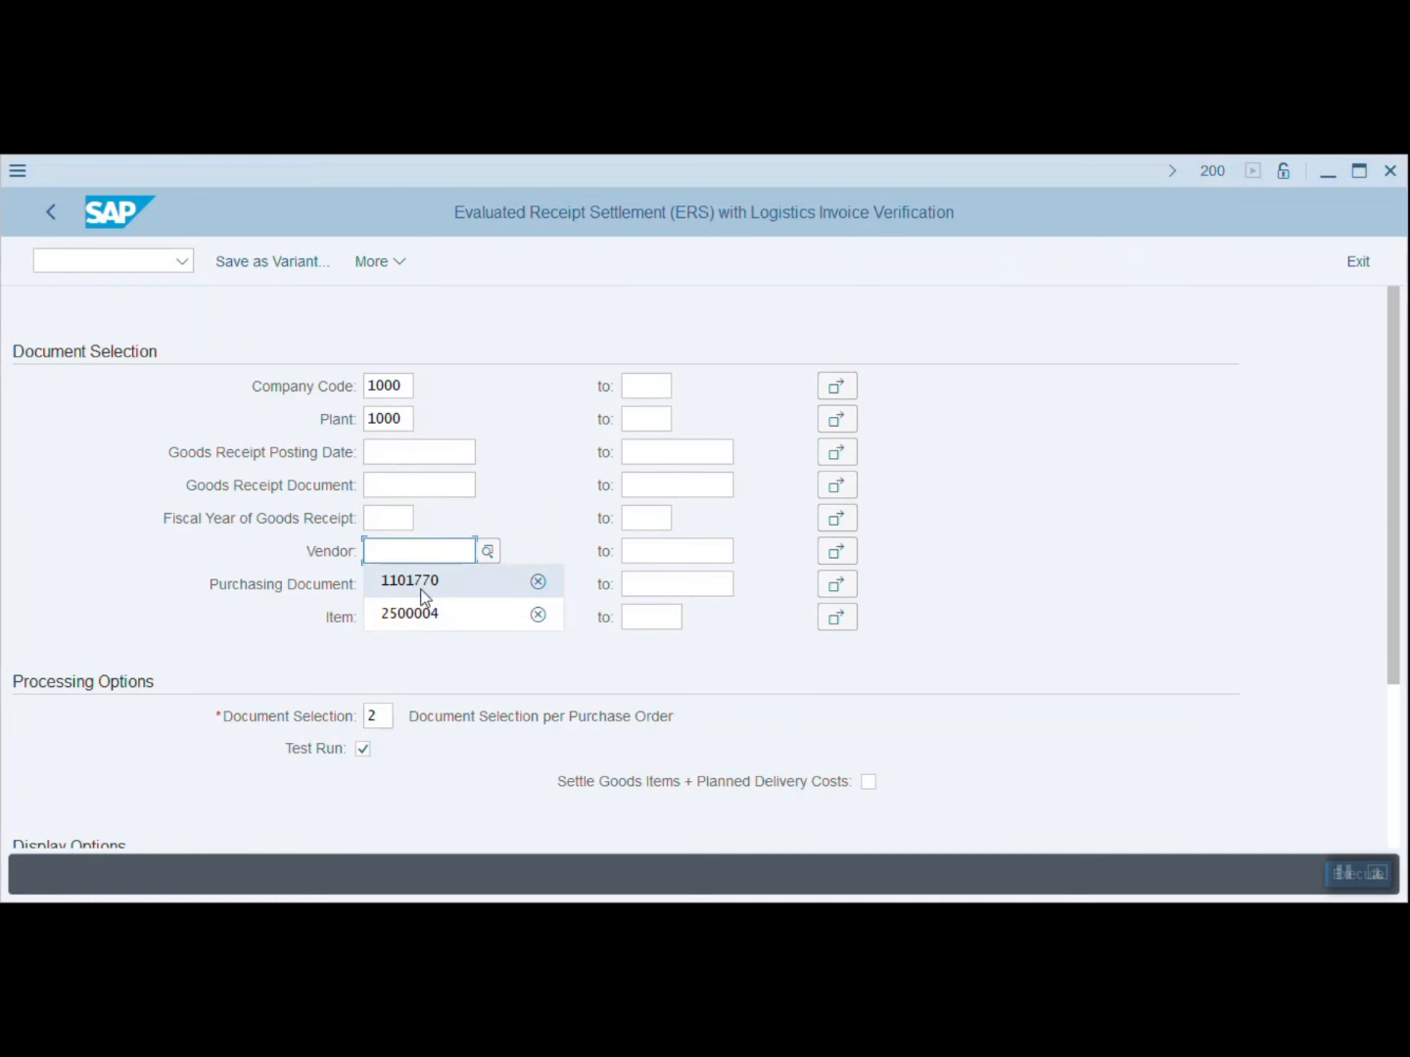
left_click(430, 582)
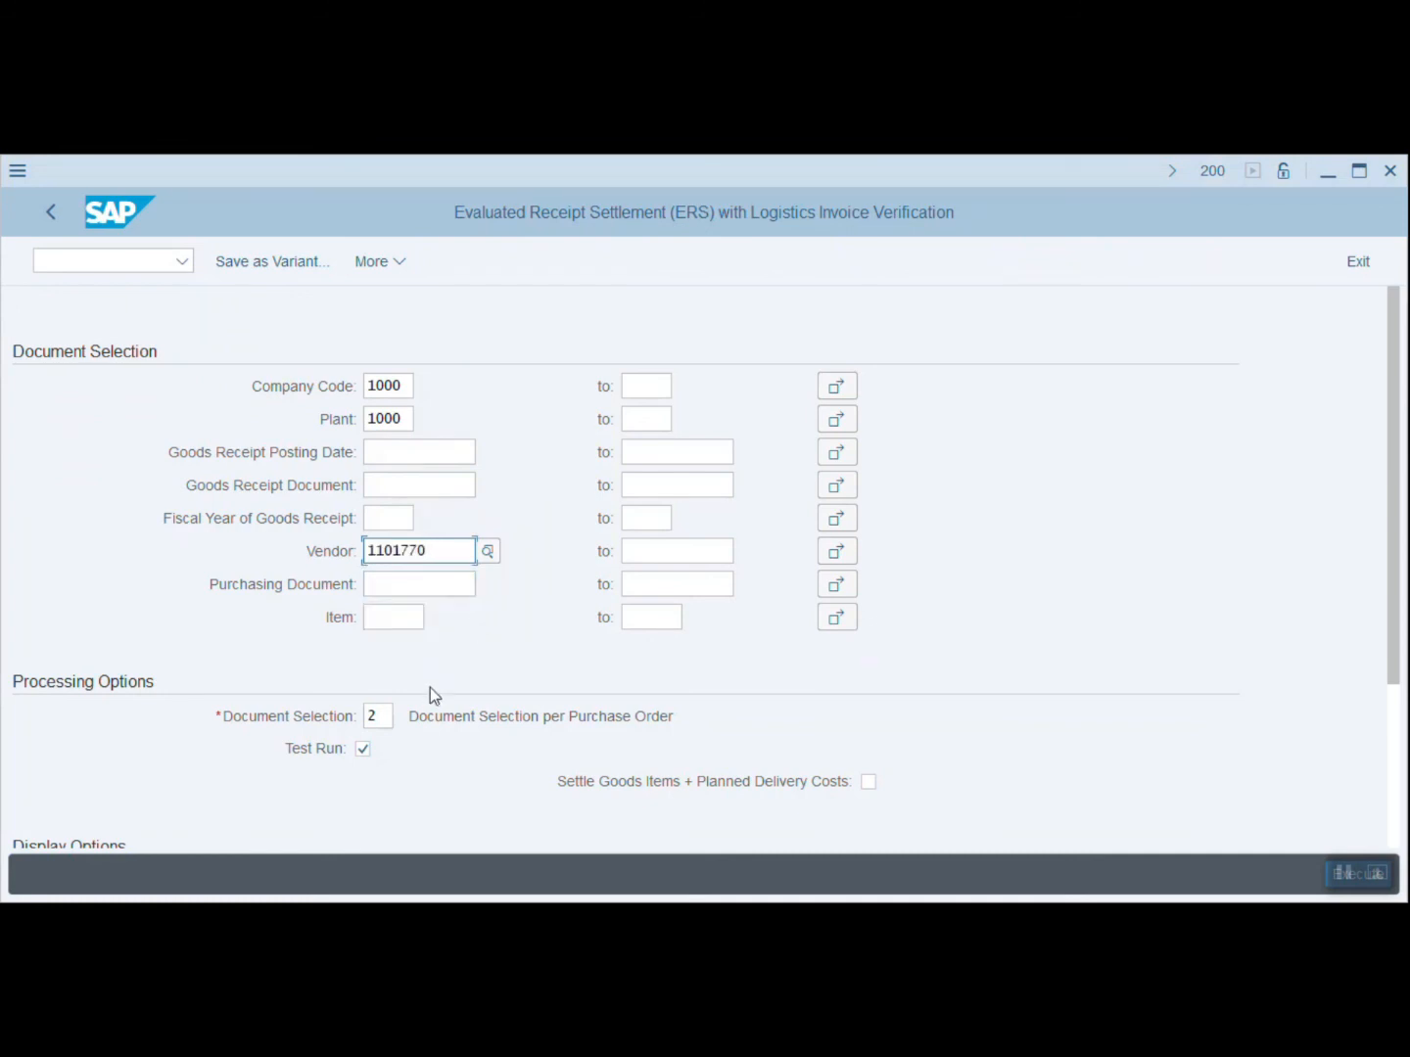
Turn off Test Run and schedule the settlement as a background job with output device ADS and immediate start.
left_click(362, 752)
left_click(382, 261)
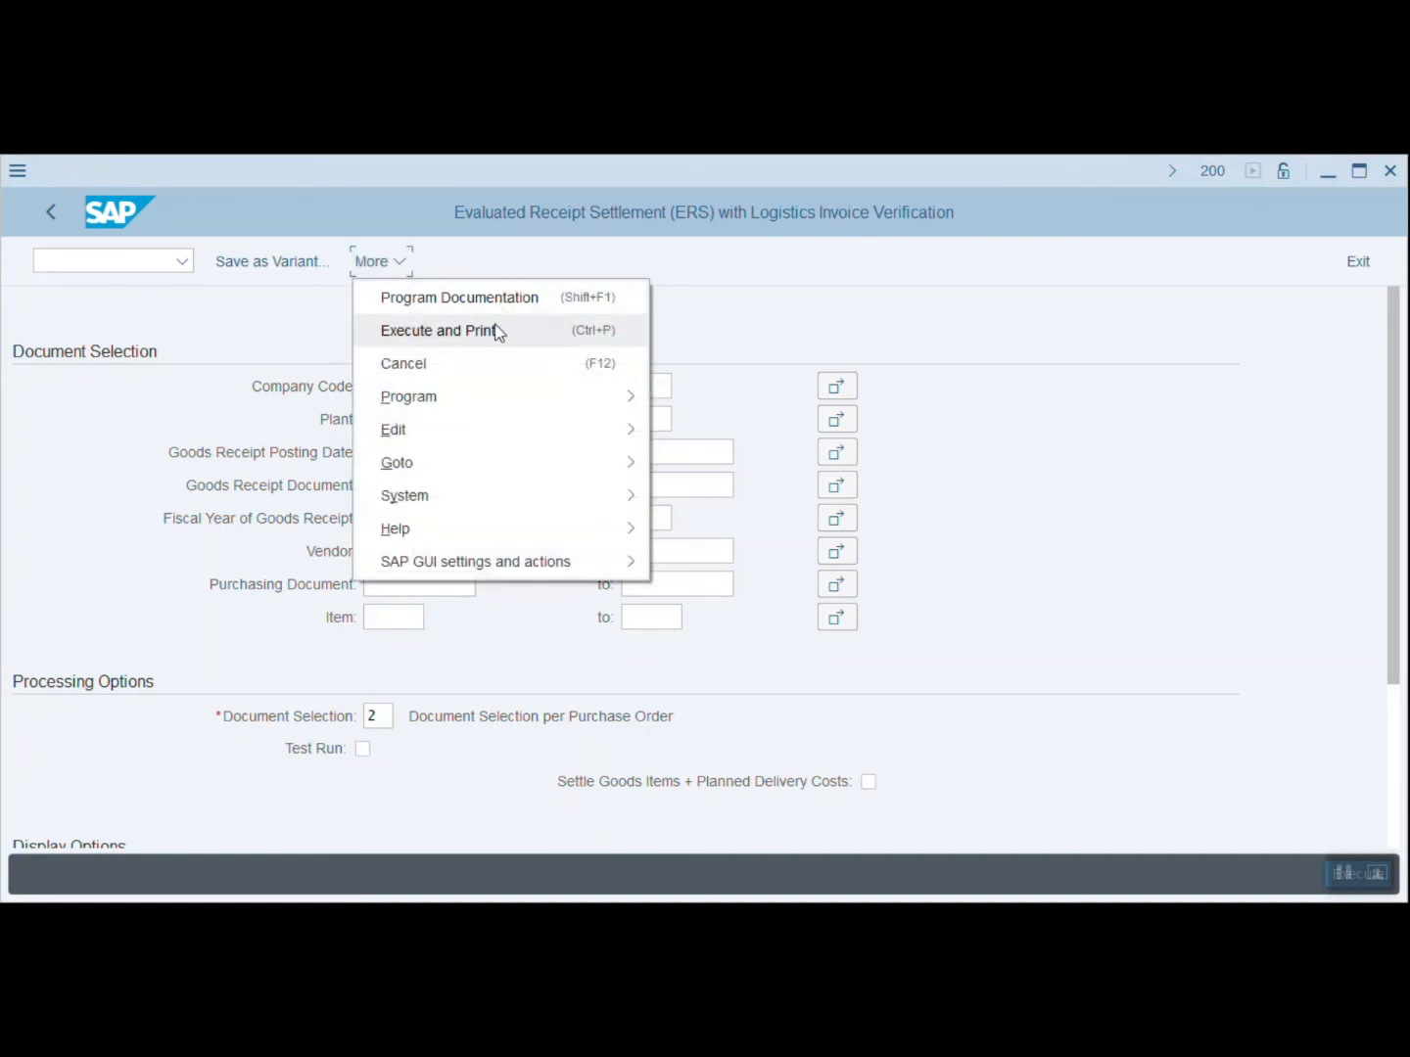
mouse_move(439, 400)
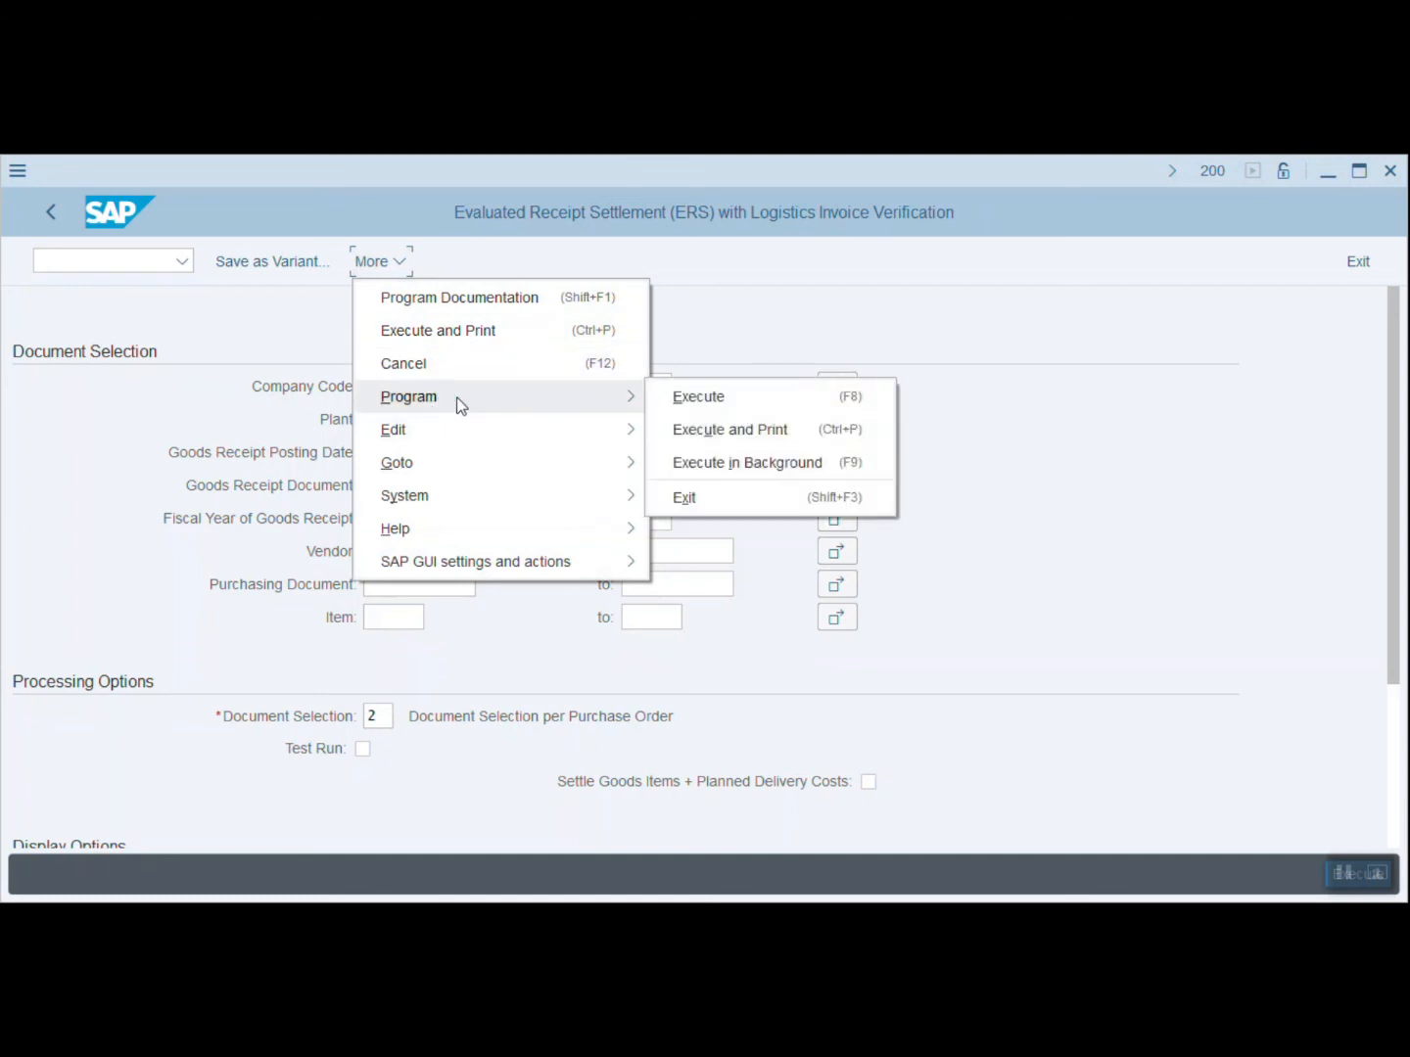
left_click(722, 464)
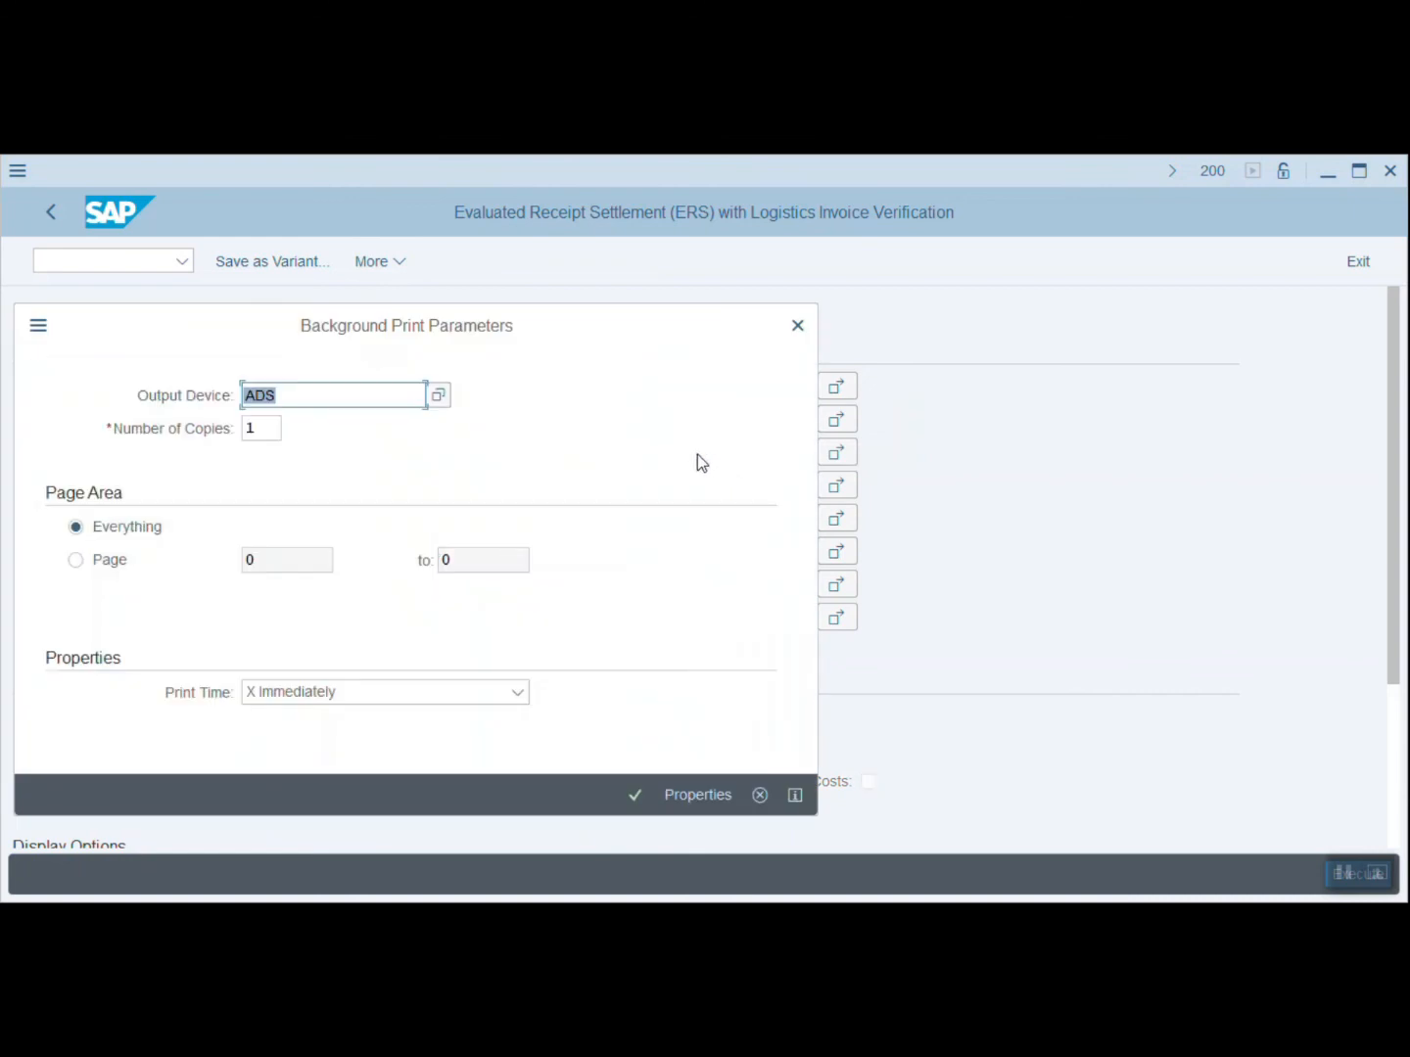
left_click(635, 794)
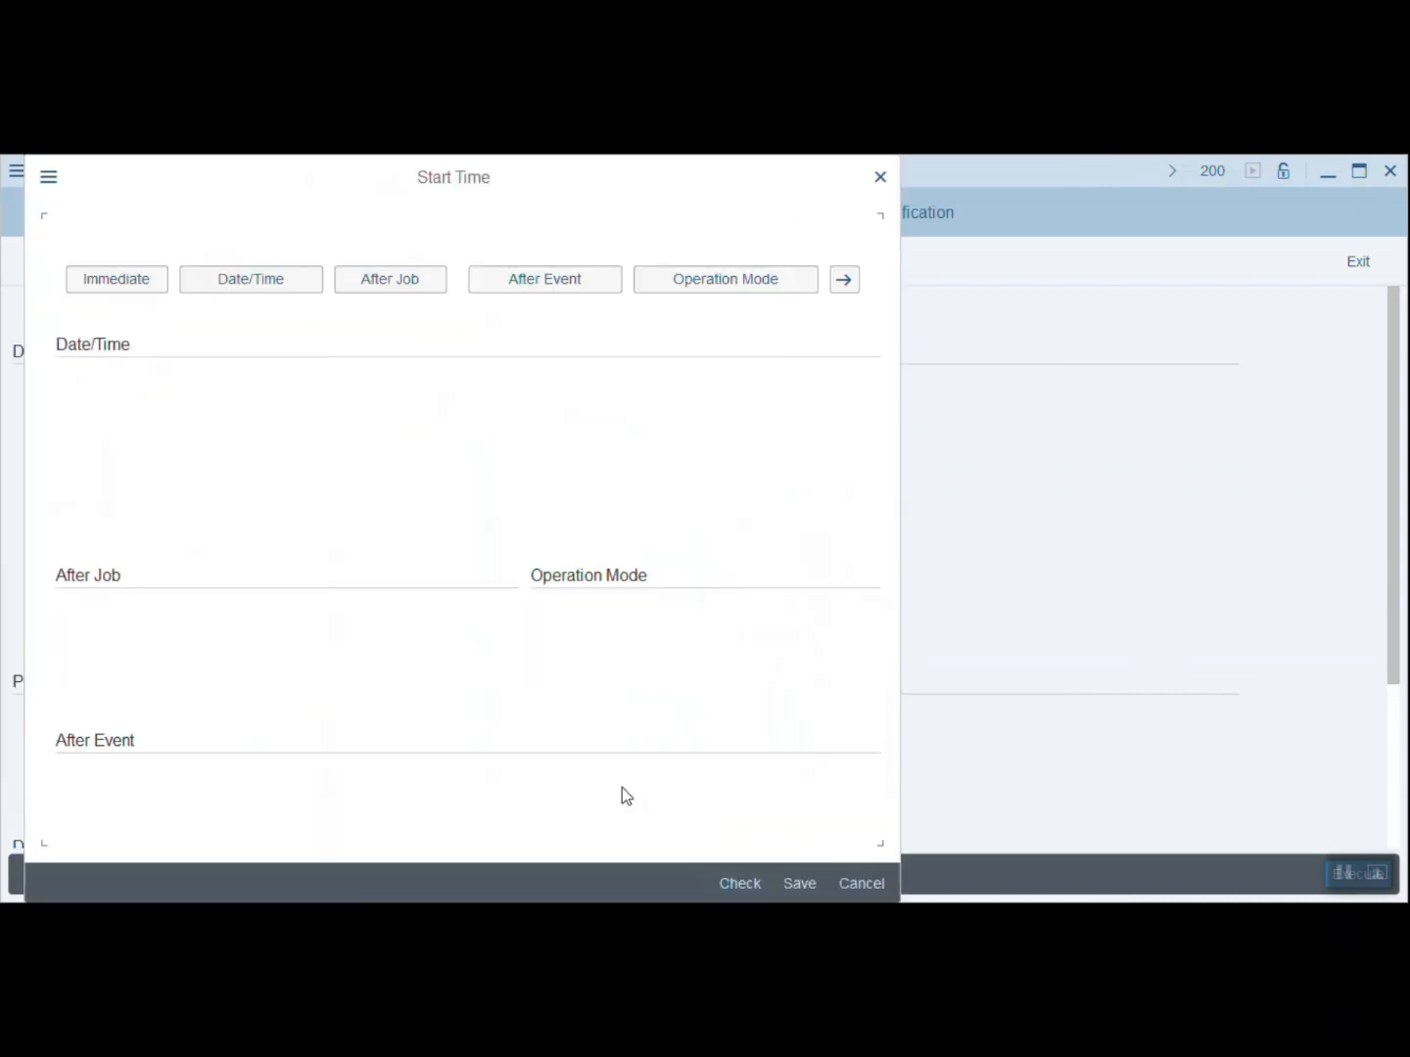
left_click(118, 279)
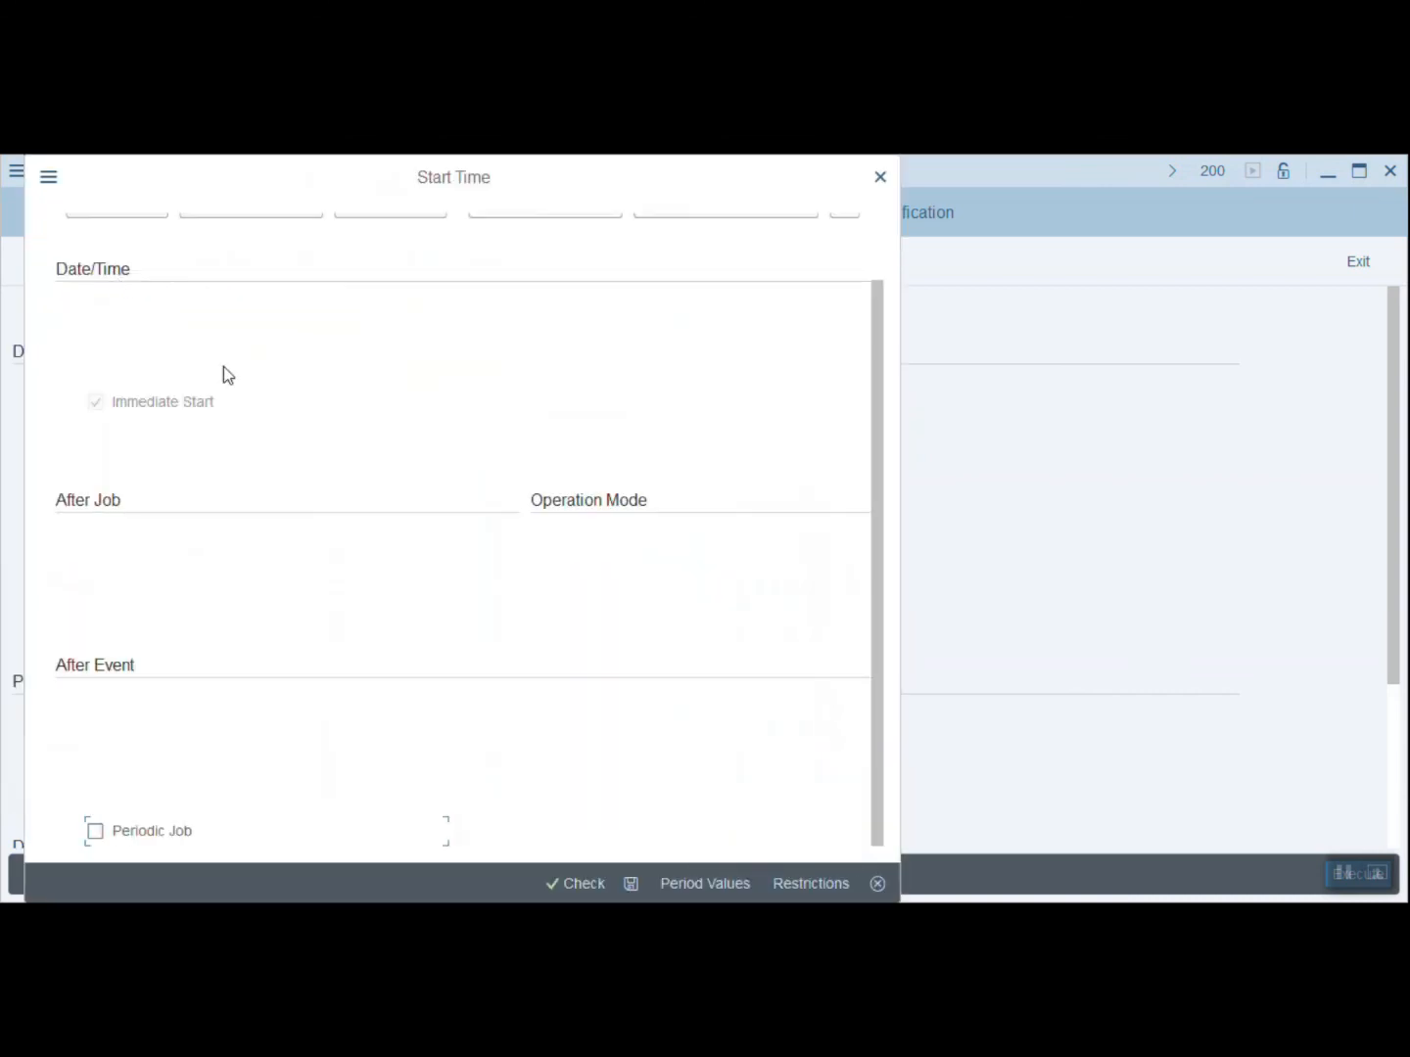
left_click(630, 883)
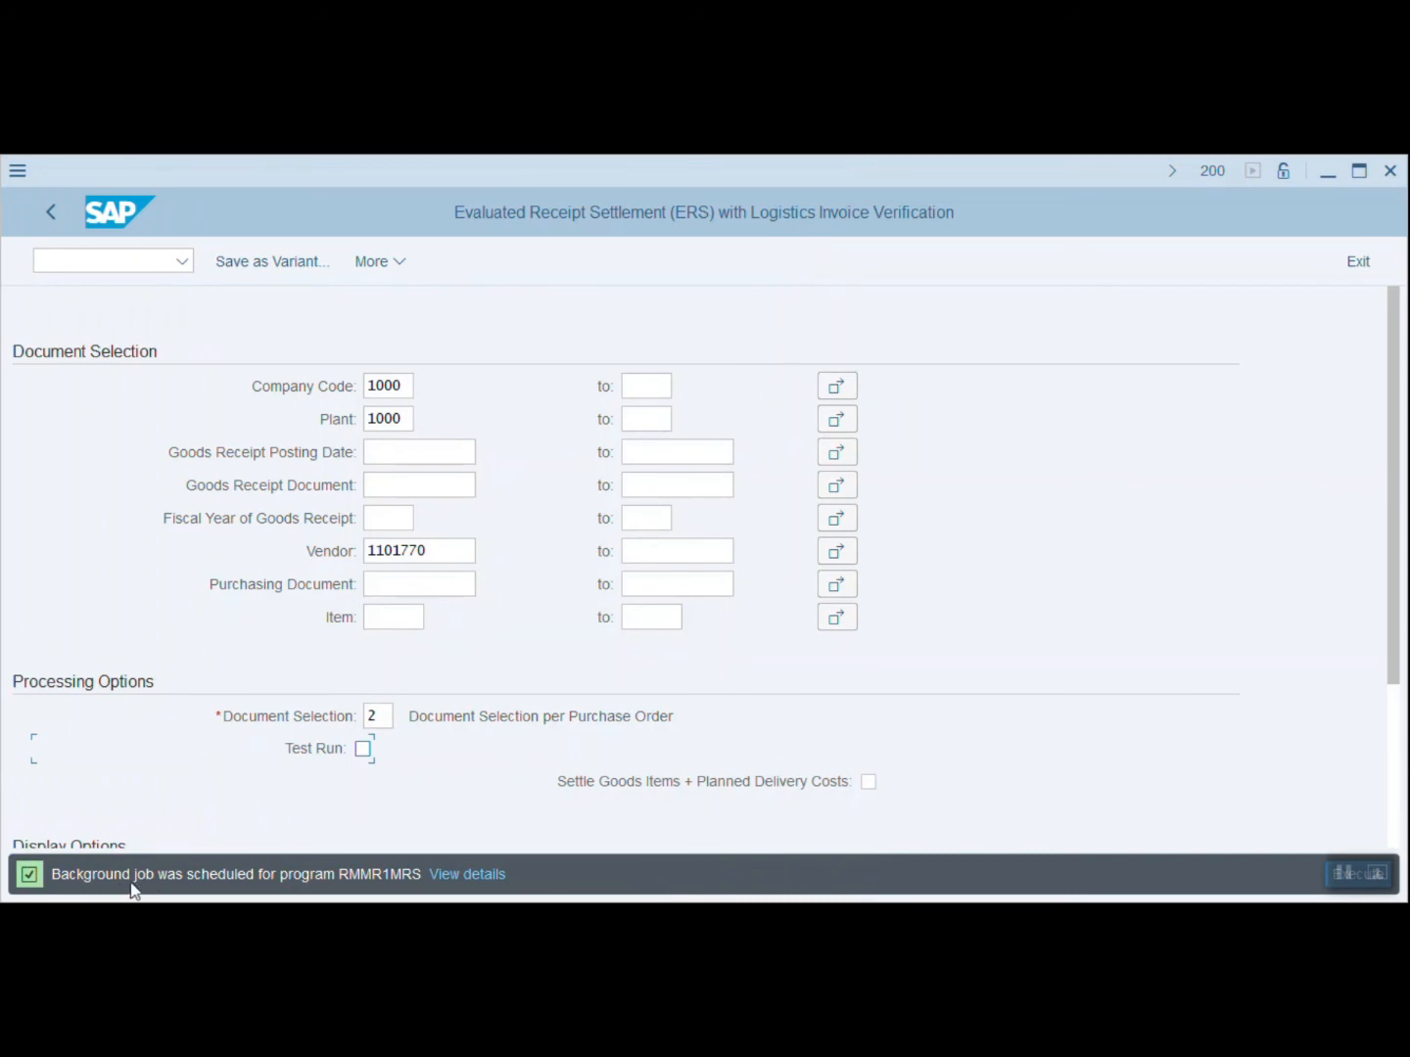
Check the status of job RMMR1MRS in the SMX job overview and return to the settlement selection screen.
left_click(64, 261)
type("/OSMX")
key("Return")
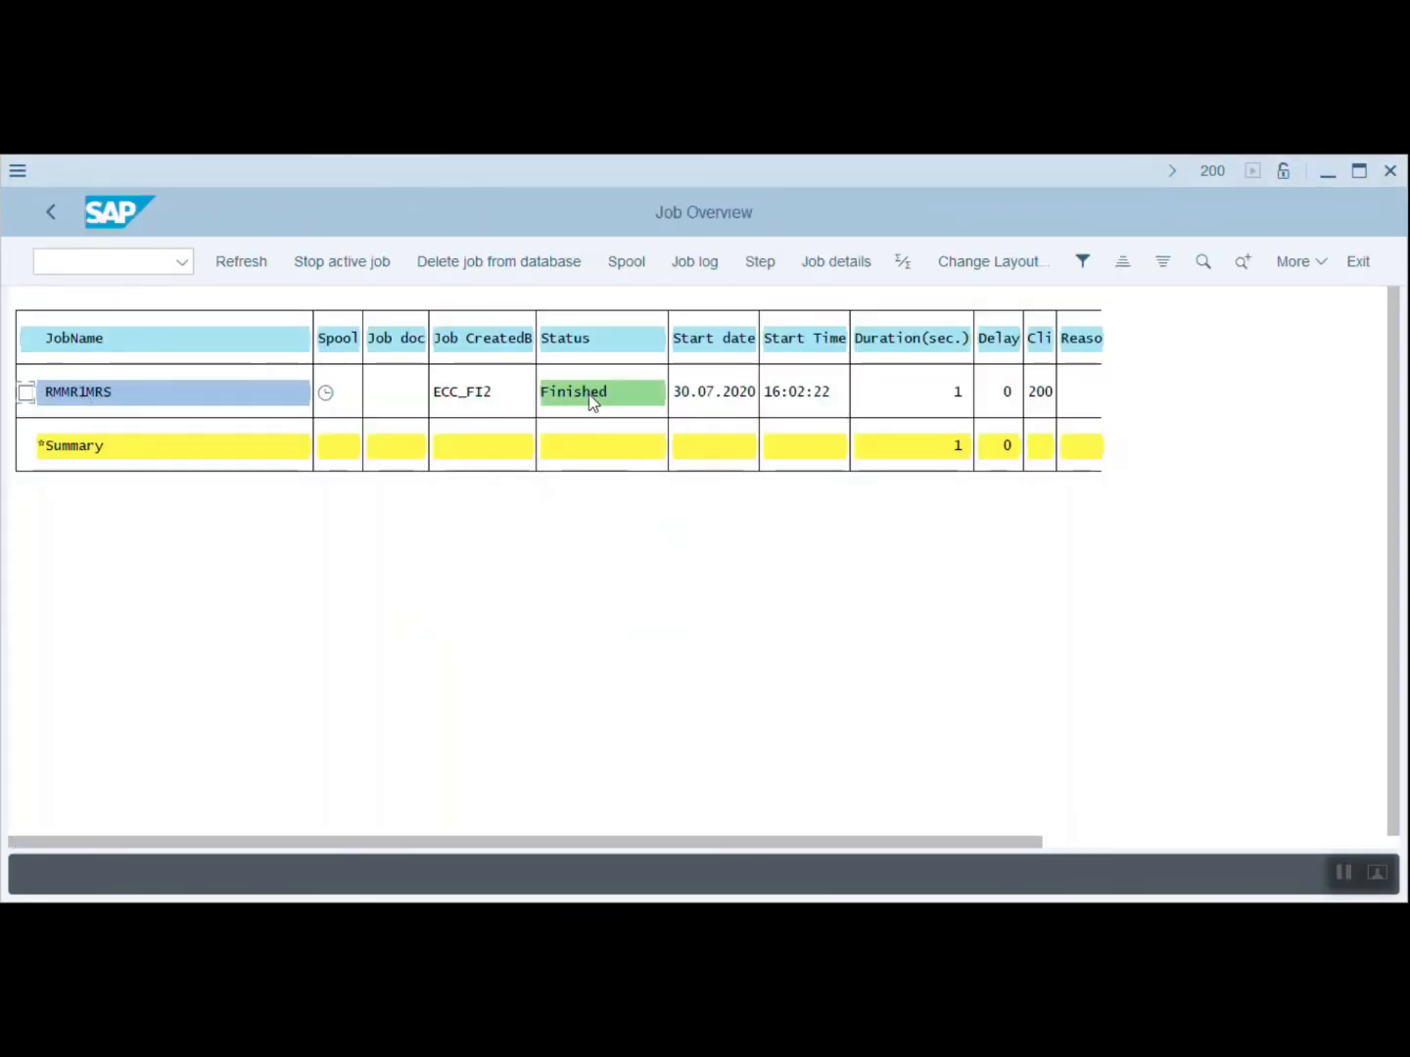
key("F3")
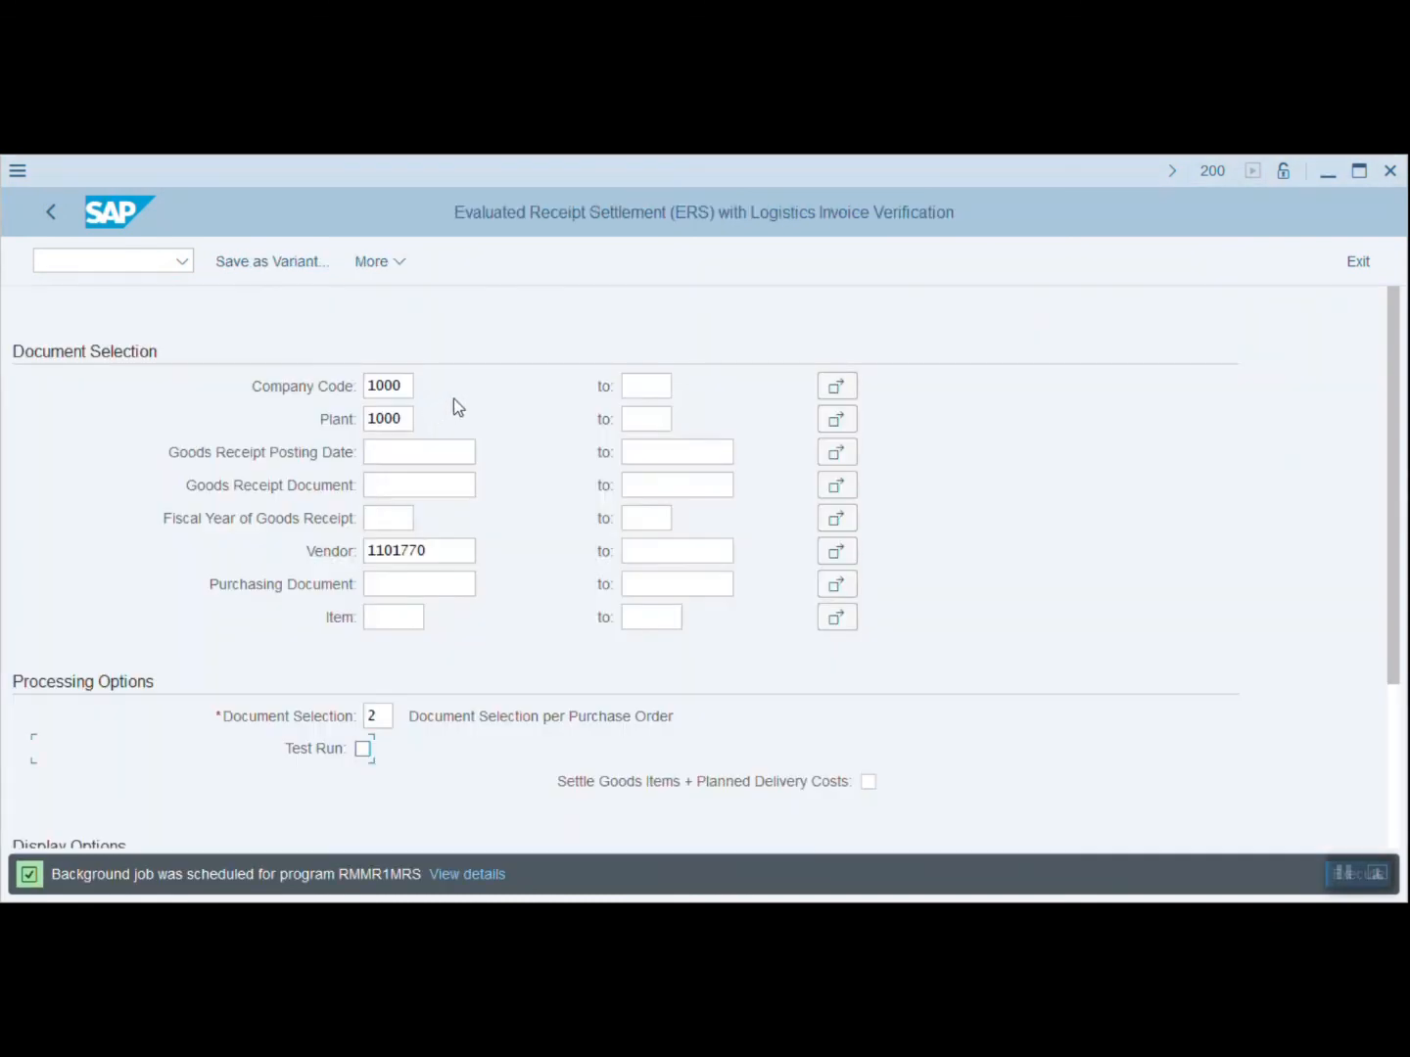
Open the overview of own jobs from the settlement selection screen.
left_click(390, 263)
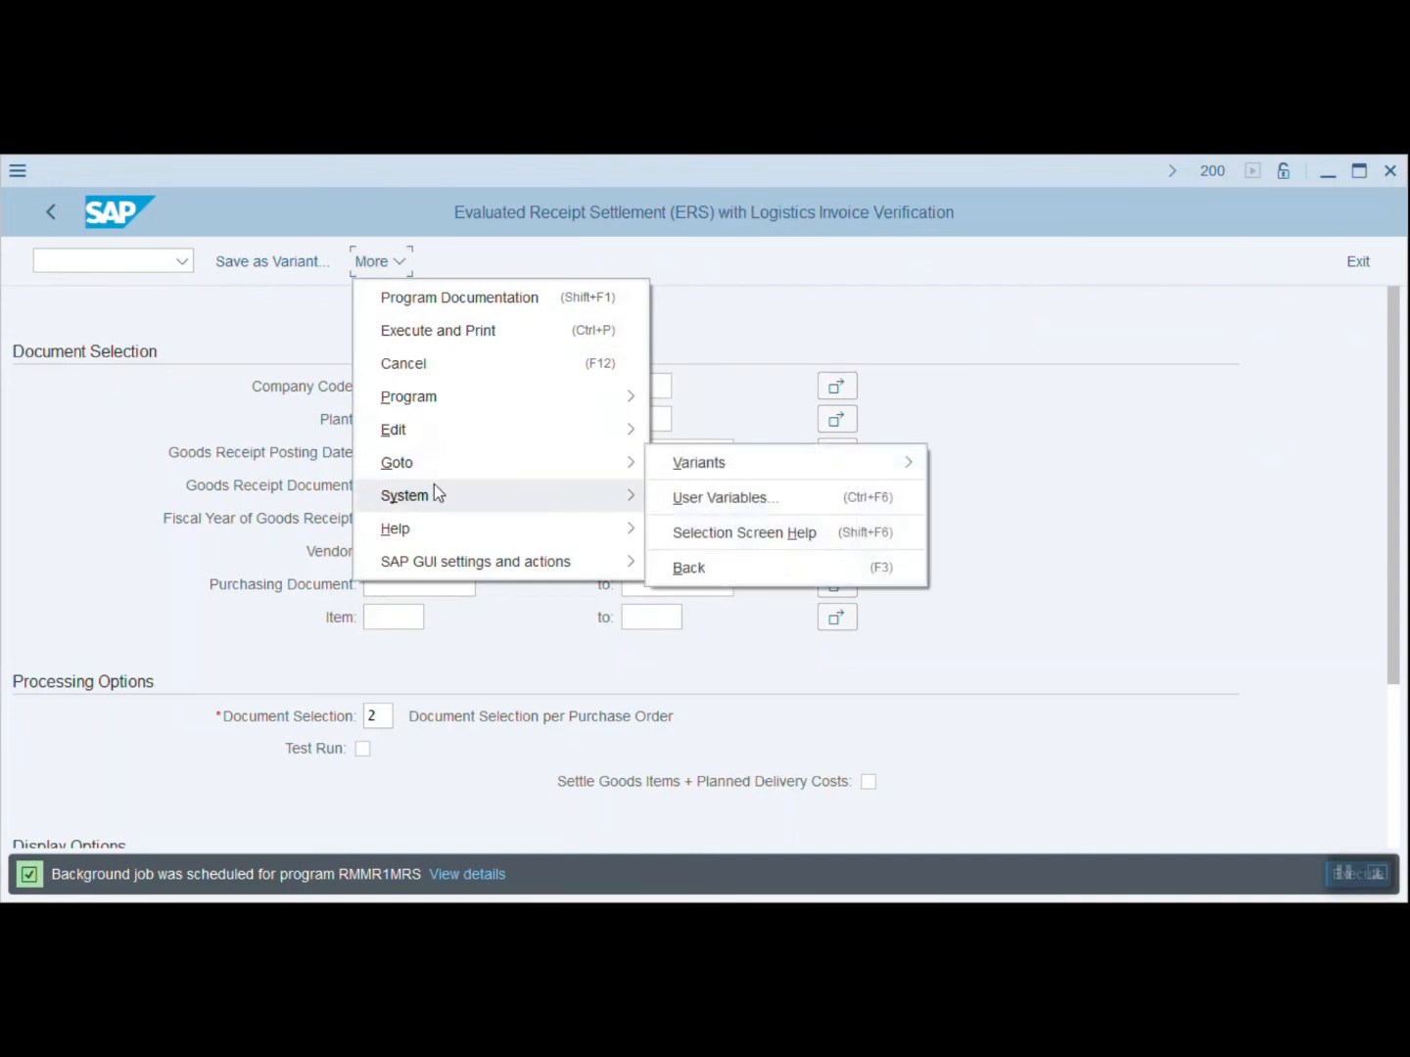
mouse_move(445, 499)
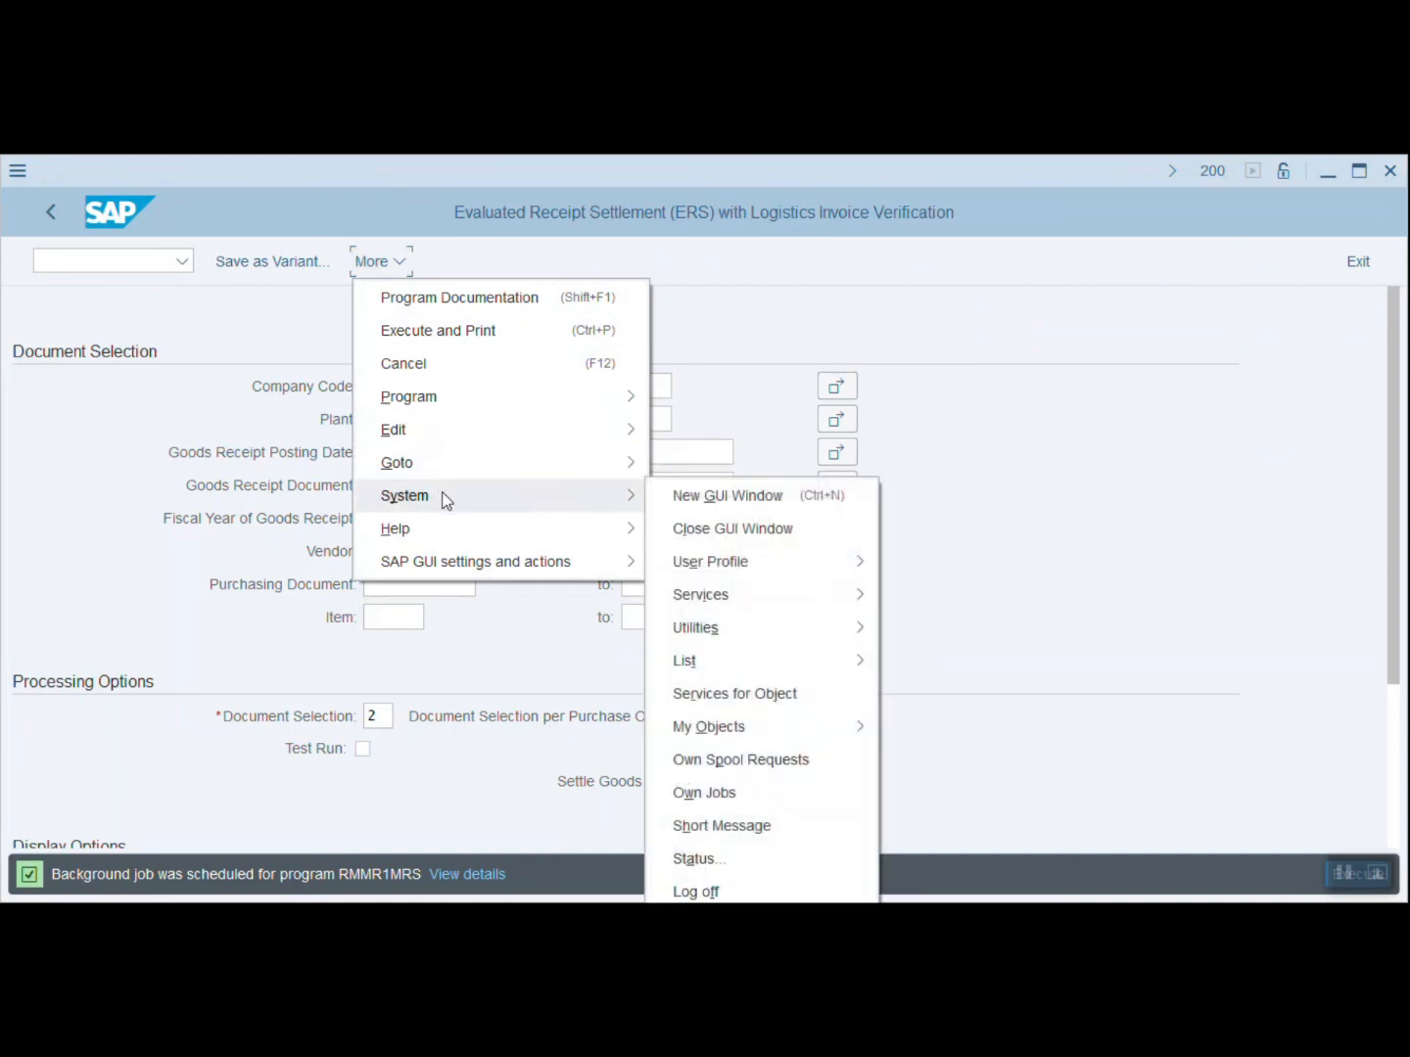
left_click(759, 789)
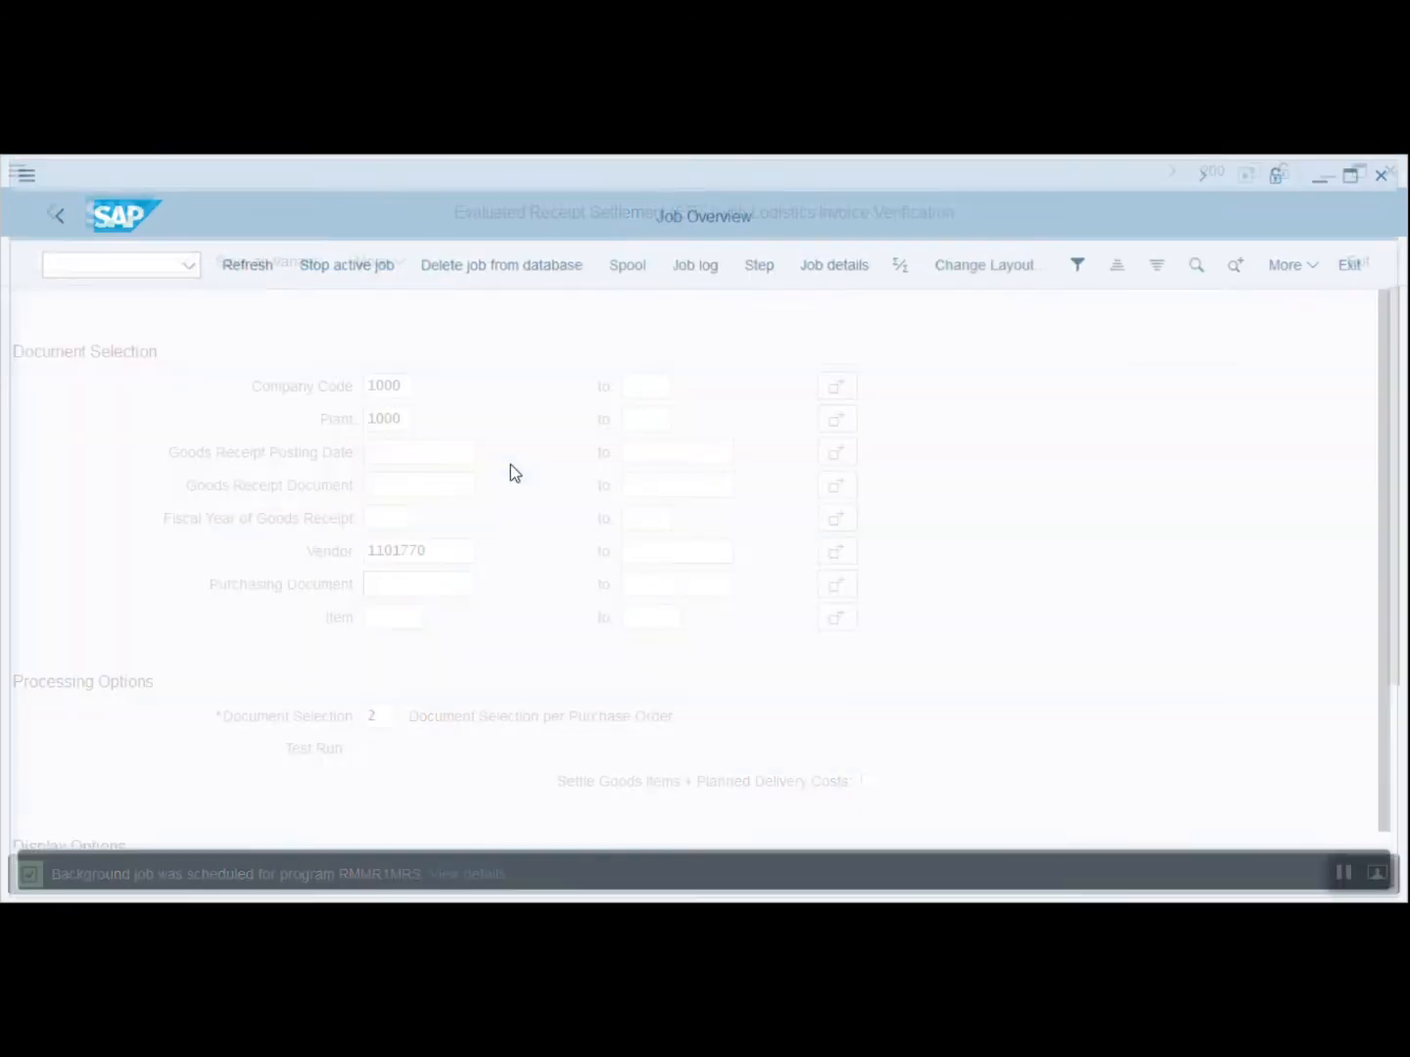